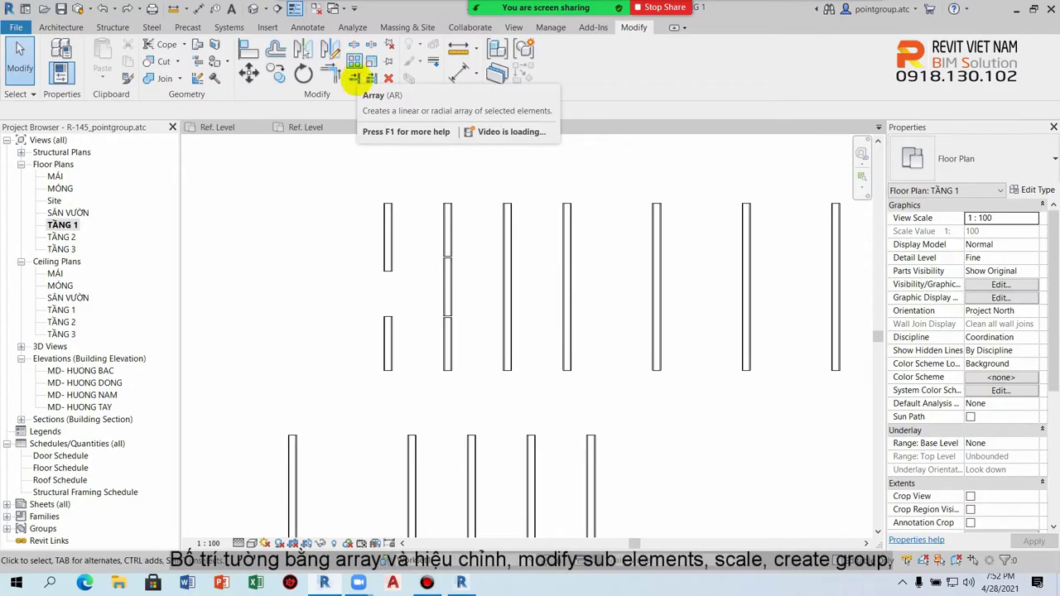
- Use Create Similar on the short vertical wall to draw a 1900-long wall below the diagonal wall, then begin arraying it
left_click(457, 315)
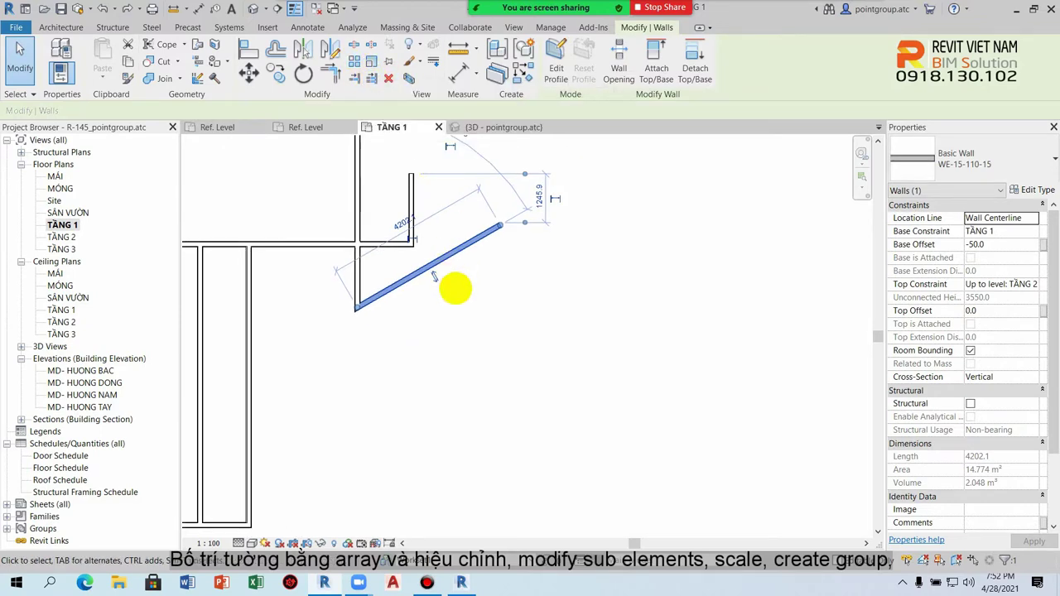
left_click(447, 278)
left_click(412, 186)
left_click(497, 73)
left_click(423, 329)
left_click(425, 403)
key("Escape")
key("Escape")
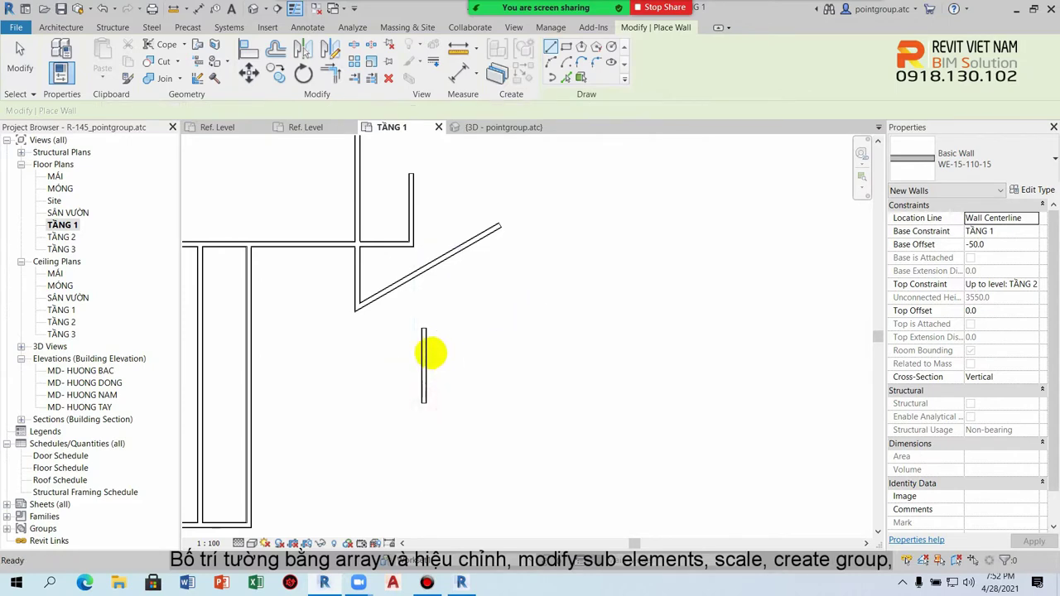
left_click(424, 356)
left_click(354, 62)
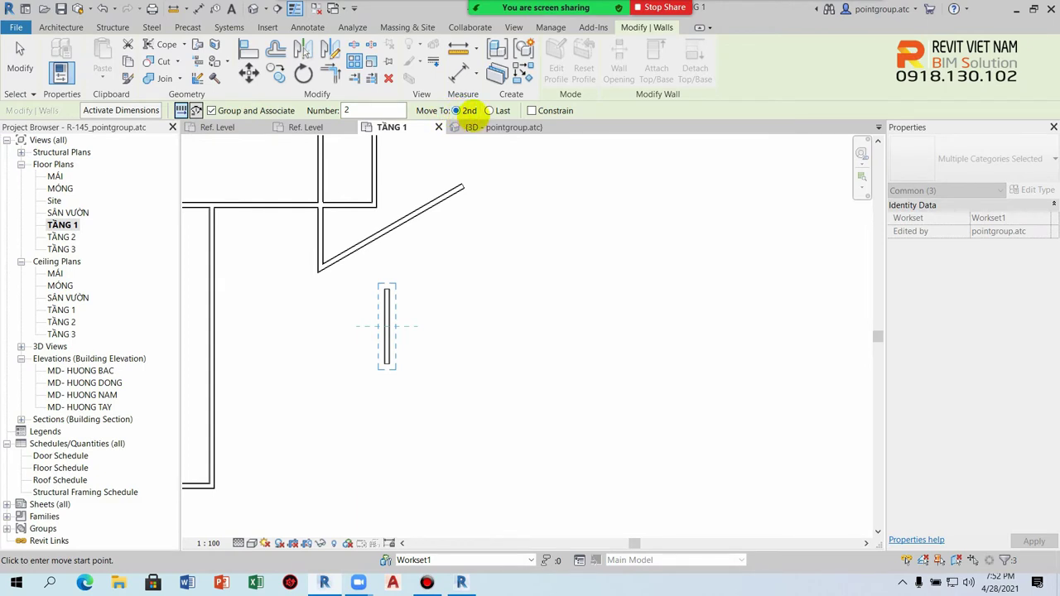
- Array the new wall into 10 copies spaced 900 apart, forming Array Group 1
scroll(406, 294, "up", 5)
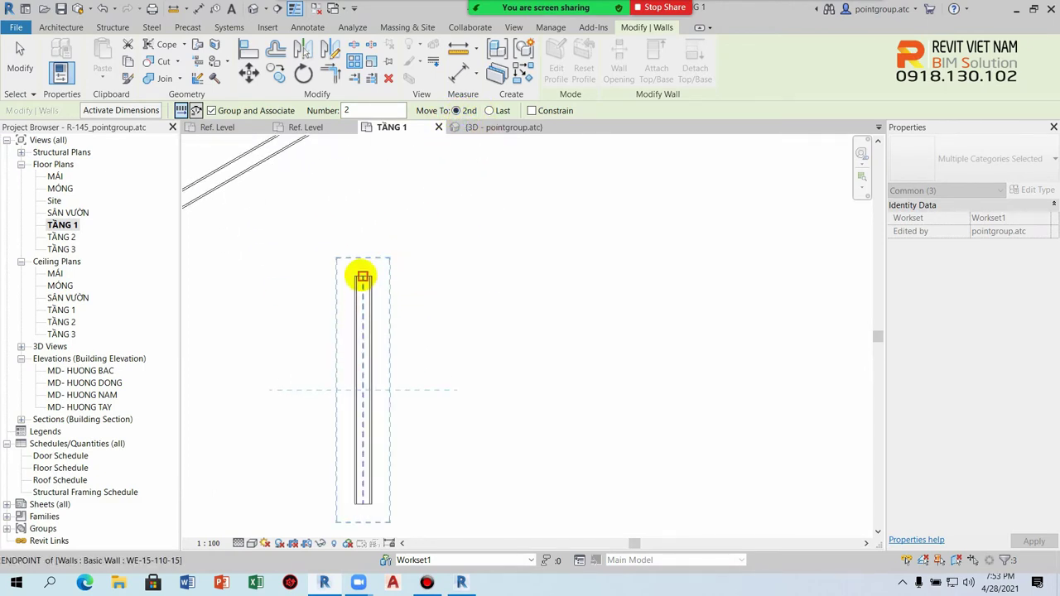
left_click(362, 277)
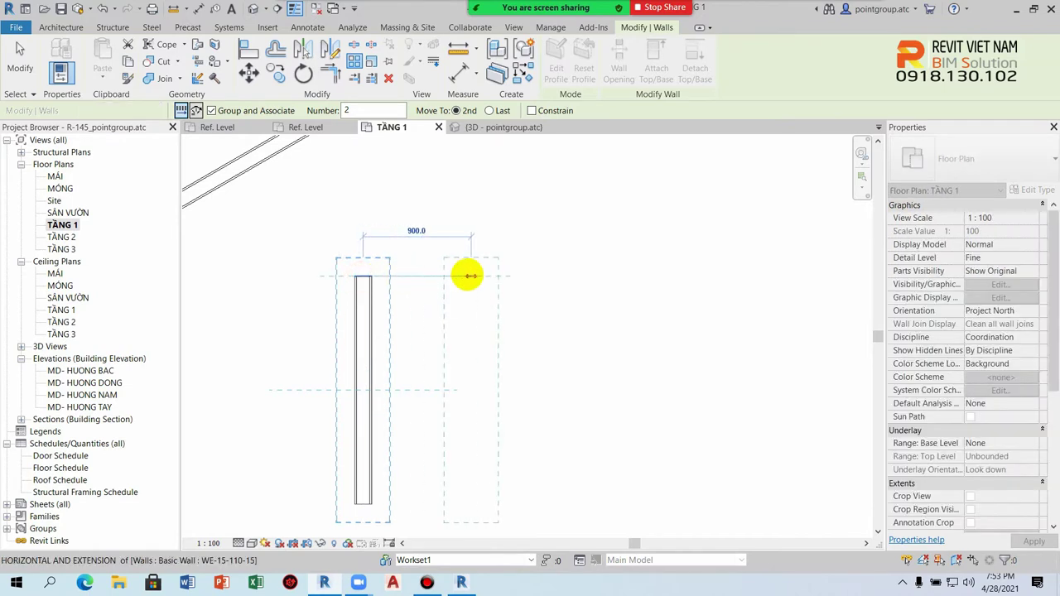
type("900")
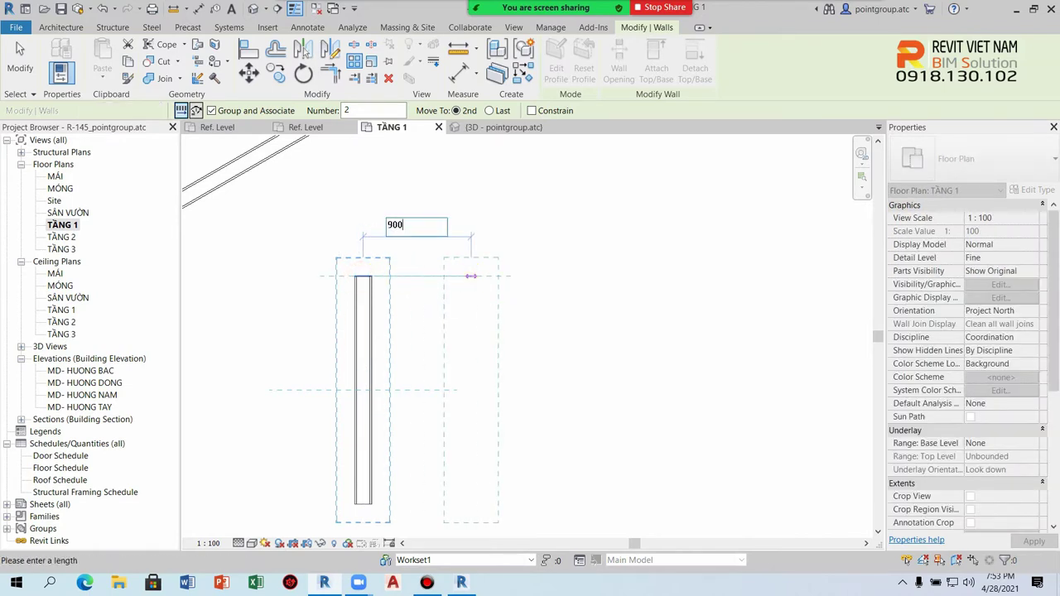
key("Return")
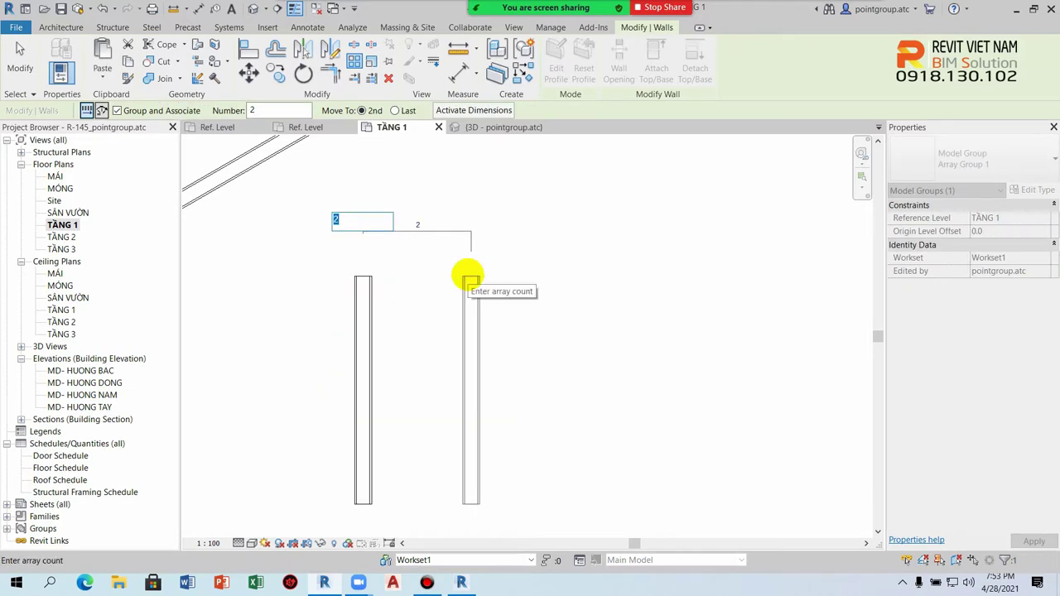
key("Return")
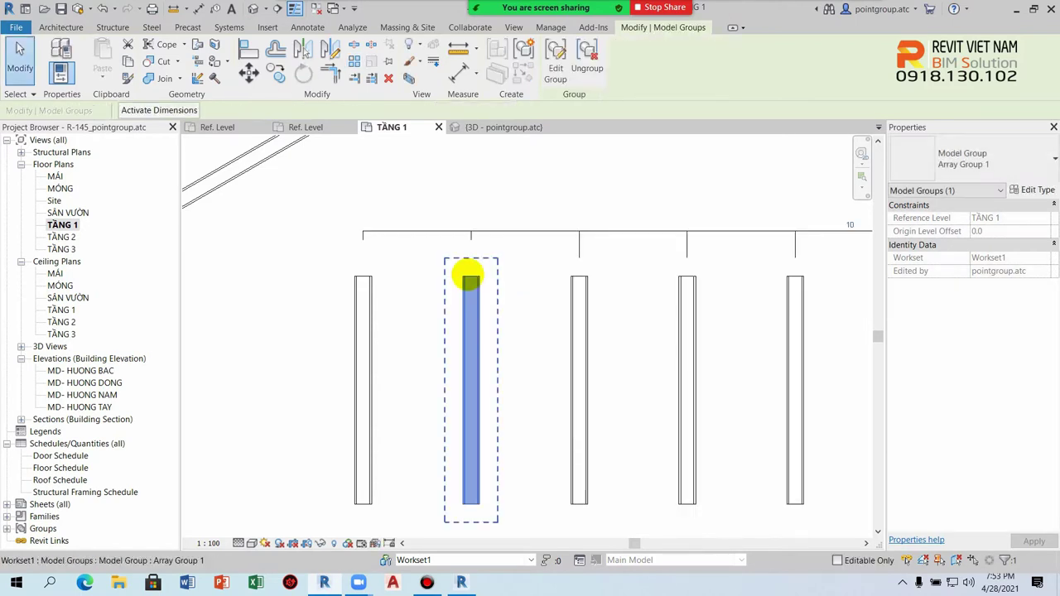
scroll(466, 279, "down", 3)
middle_click_drag(492, 301, 303, 307)
left_click(296, 310)
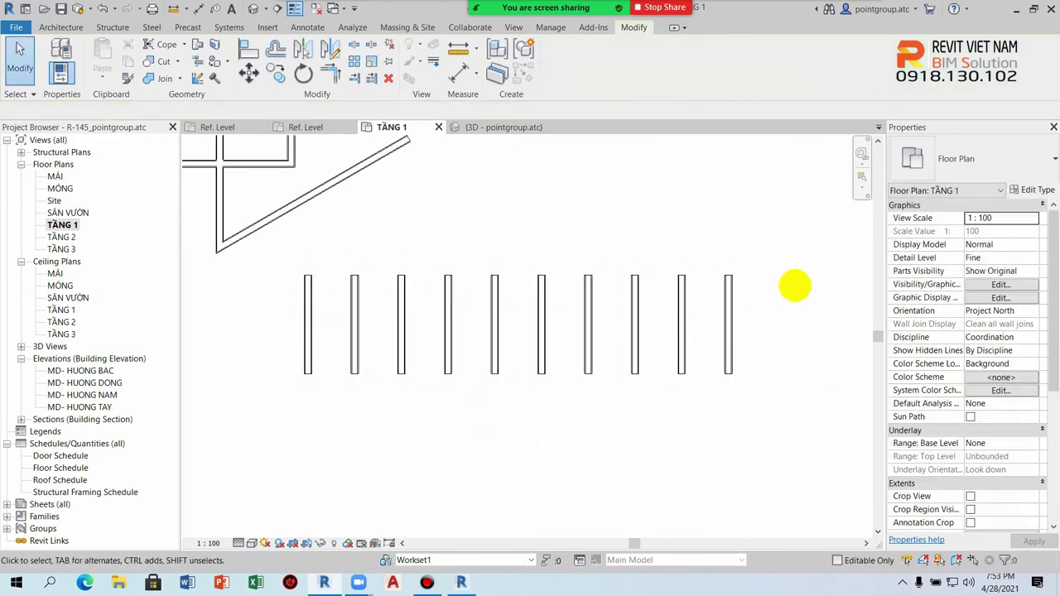
- Edit Array Group 1, shorten its wall from 1900 to 1100, and finish the group edit
scroll(403, 284, "up", 2)
left_click(348, 286)
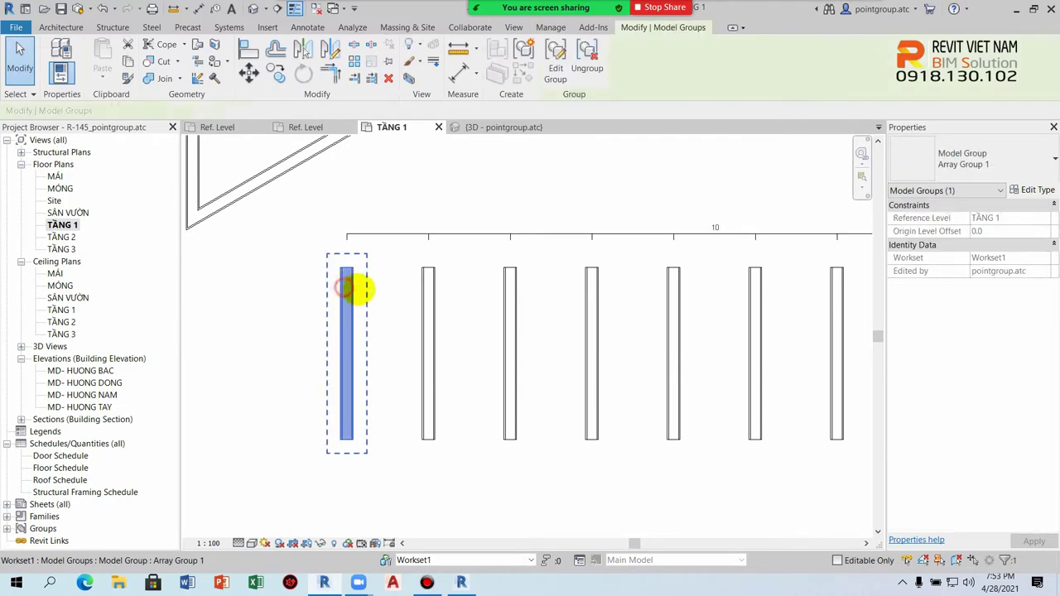
left_click(384, 303)
left_click(344, 307)
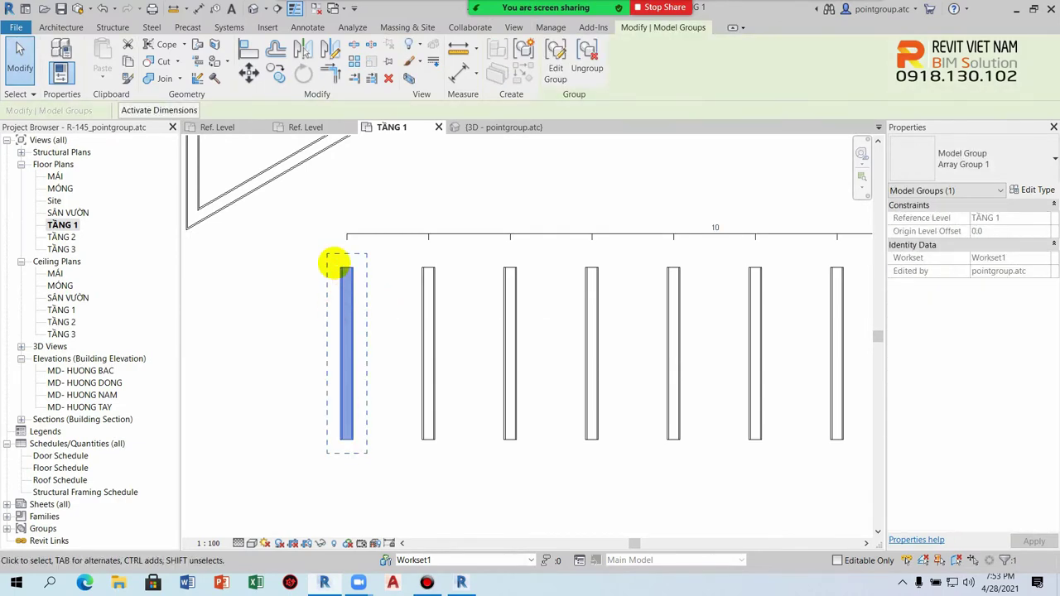
double_click(343, 318)
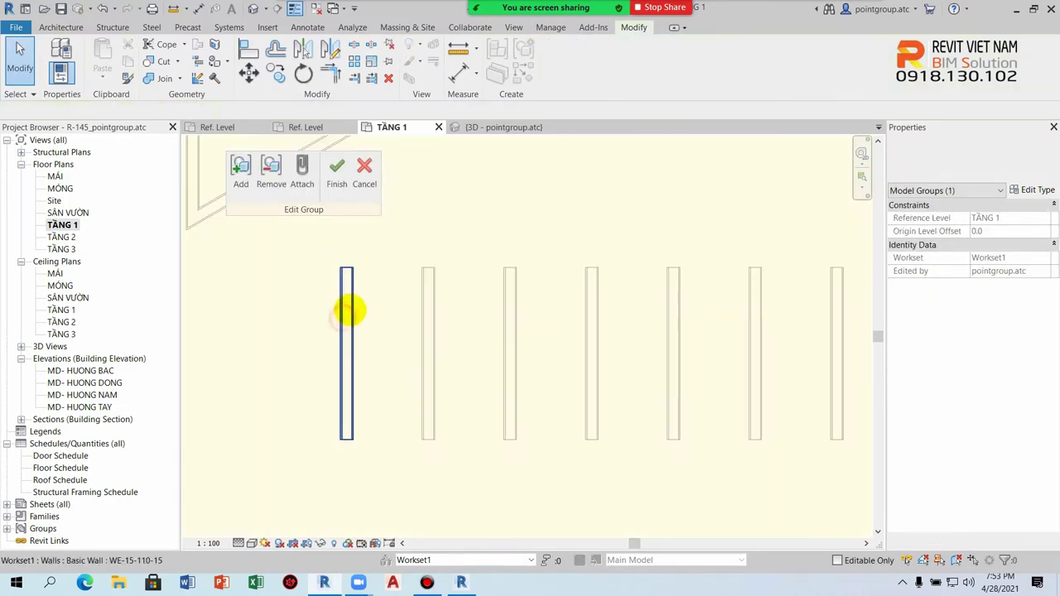
left_click(349, 295)
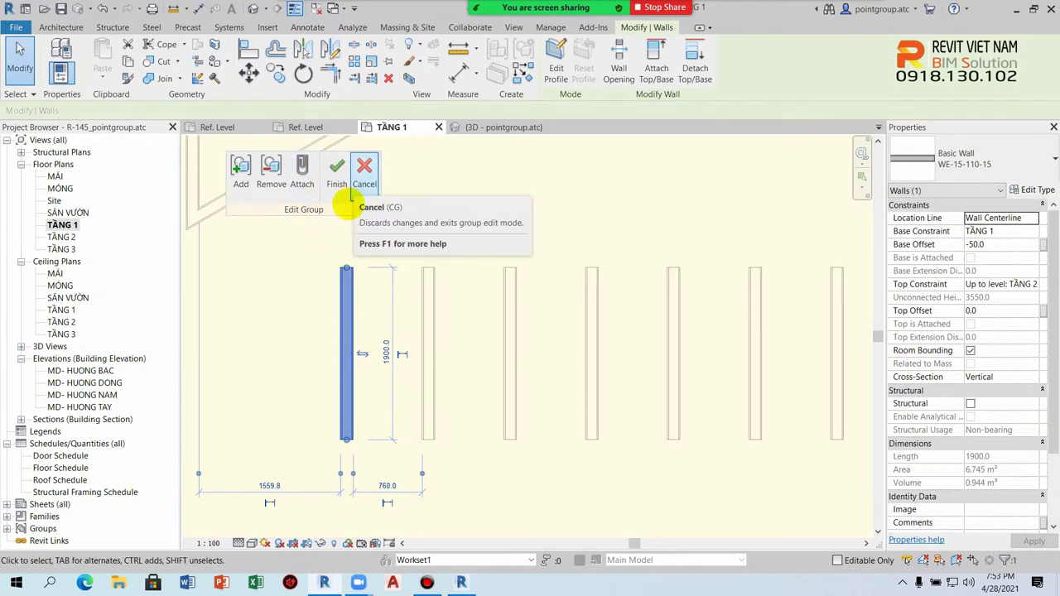
left_click_drag(348, 311, 347, 340)
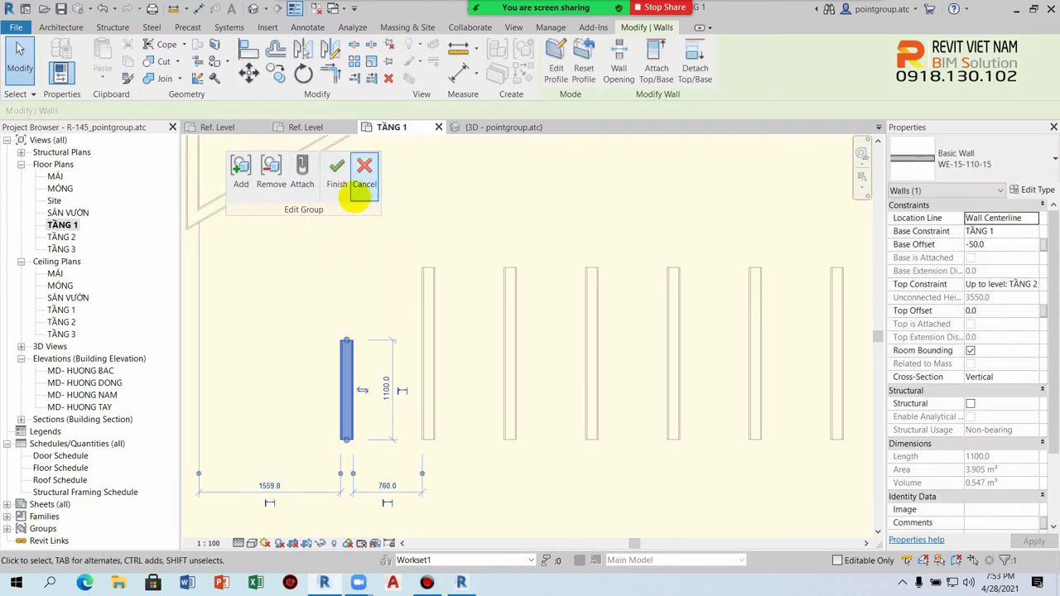
left_click(336, 170)
left_click(385, 331)
- Pan along the row to check the shortened walls, then select a wall to base a new one on
scroll(390, 355, "down", 3)
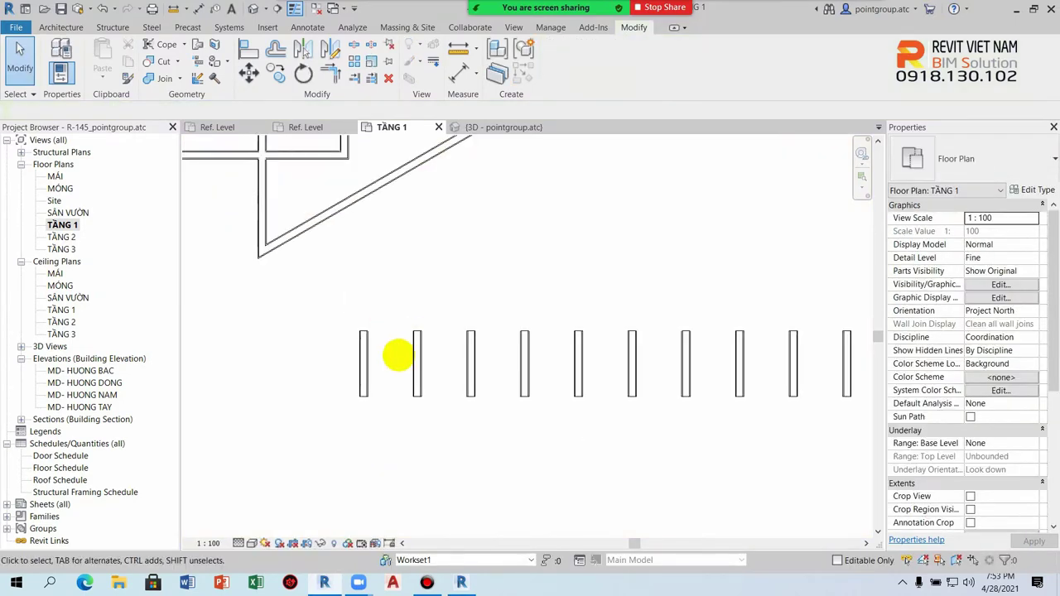
scroll(398, 331, "up", 1)
middle_click_drag(398, 331, 419, 298)
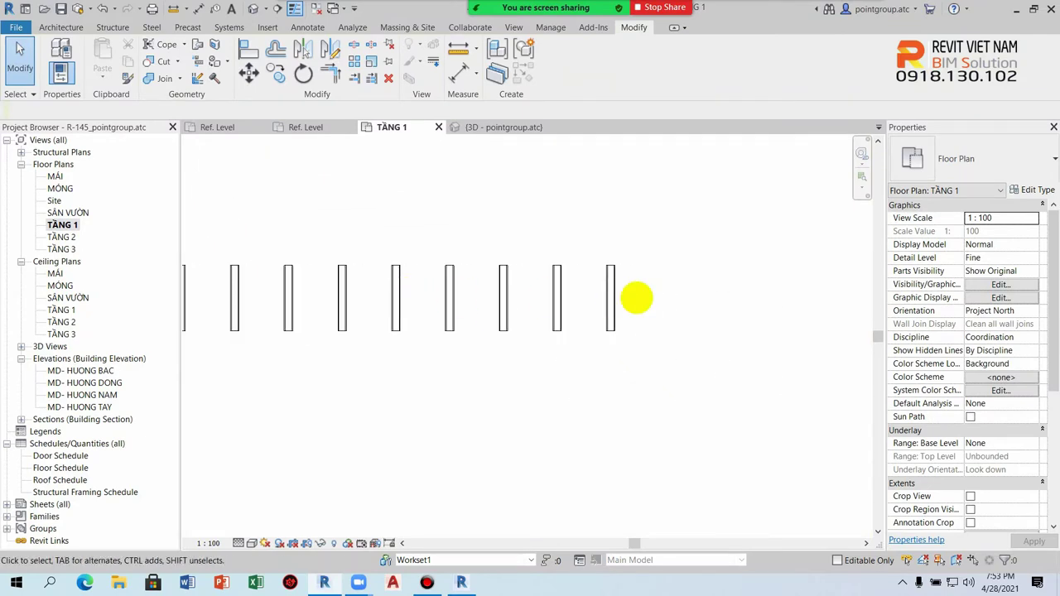
middle_click_drag(636, 298, 698, 336)
scroll(506, 265, "up", 2)
left_click(547, 263)
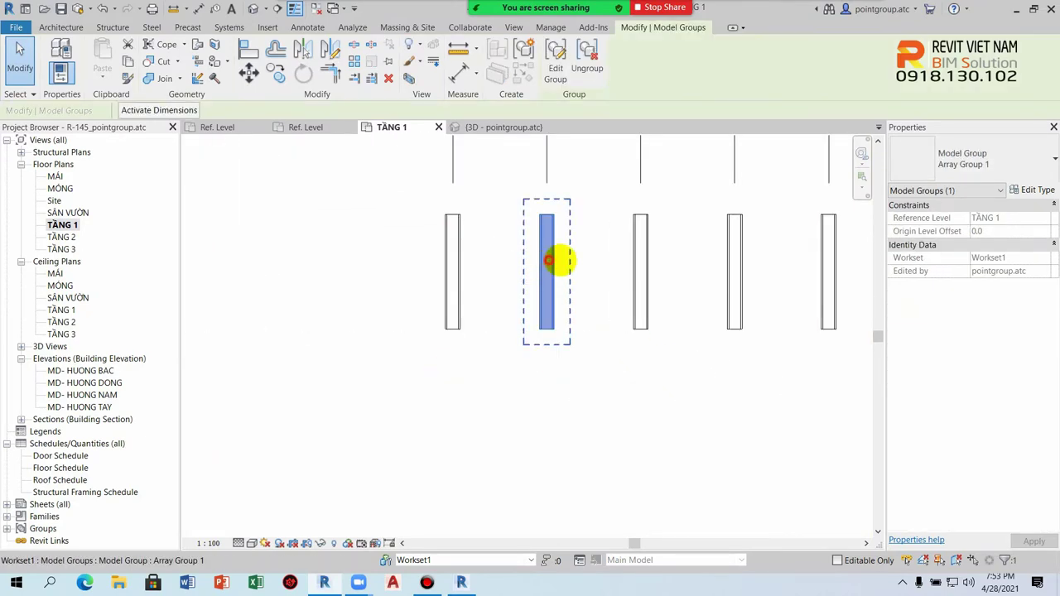
scroll(587, 256, "up", 1)
scroll(603, 265, "down", 2)
middle_click_drag(604, 265, 352, 321)
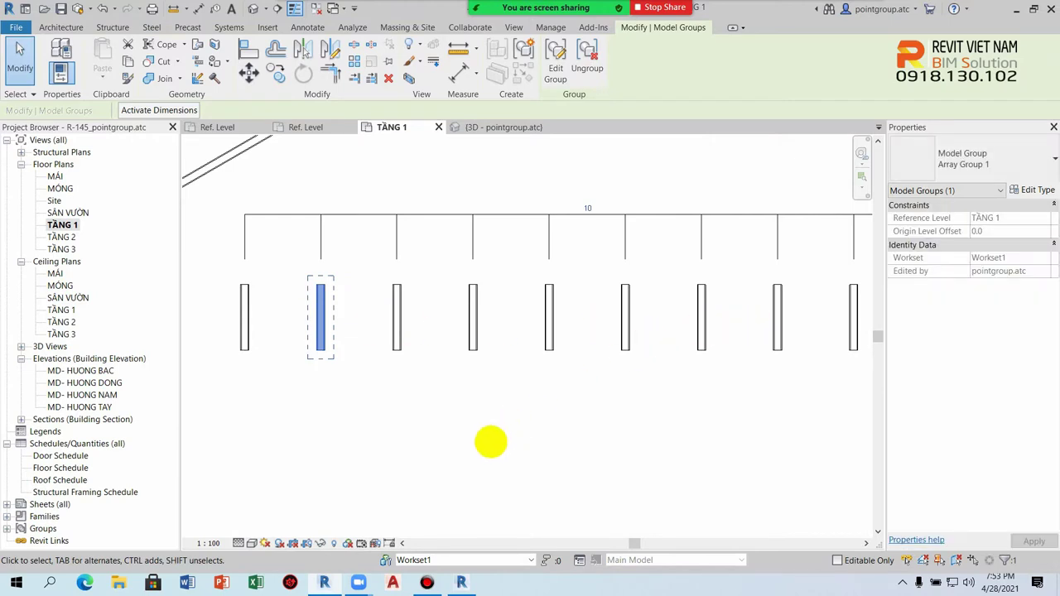
left_click(494, 440)
scroll(443, 421, "down", 1)
middle_click_drag(443, 421, 367, 213)
scroll(356, 147, "up", 2)
left_click(355, 153)
- Draw another wall of the same type below the first row of walls
left_click(523, 74)
left_click(367, 400)
middle_click_drag(386, 502, 342, 406)
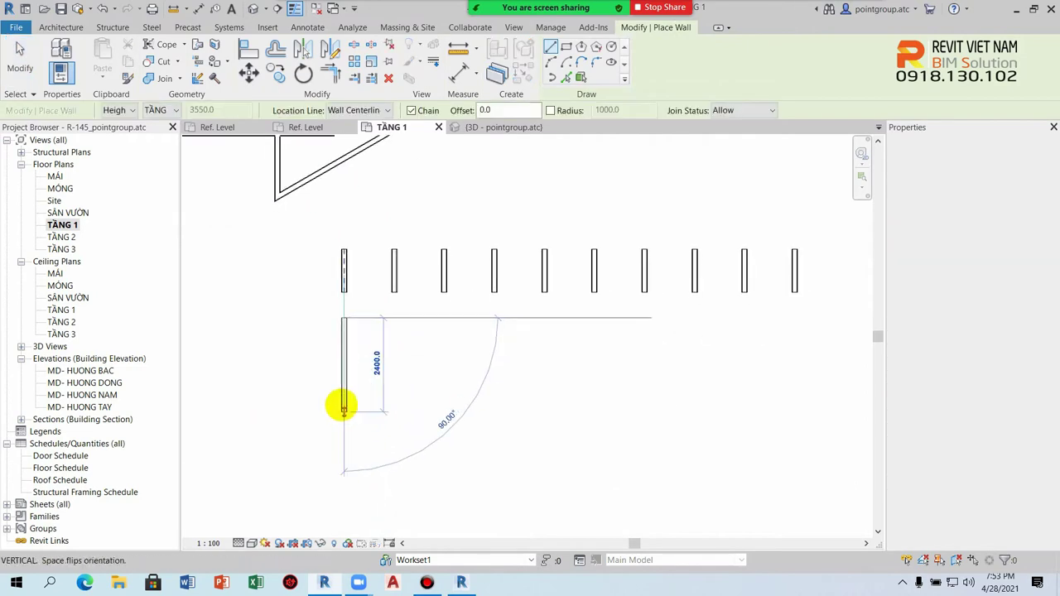
left_click(343, 397)
key("Escape")
key("Escape")
left_click(347, 352)
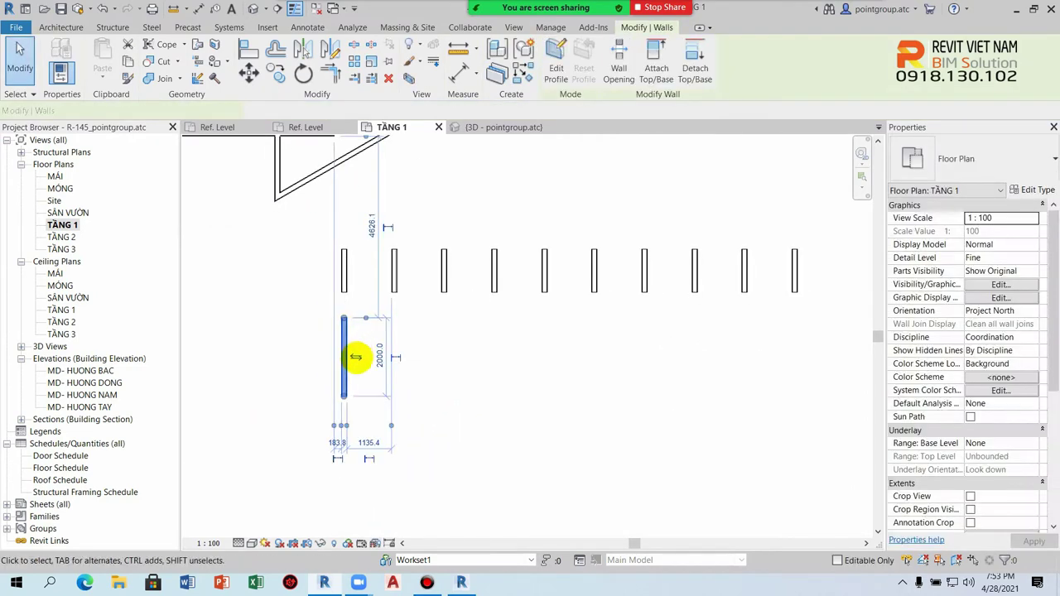
- Array the new wall by picking its start and second points and accepting the count
left_click(355, 66)
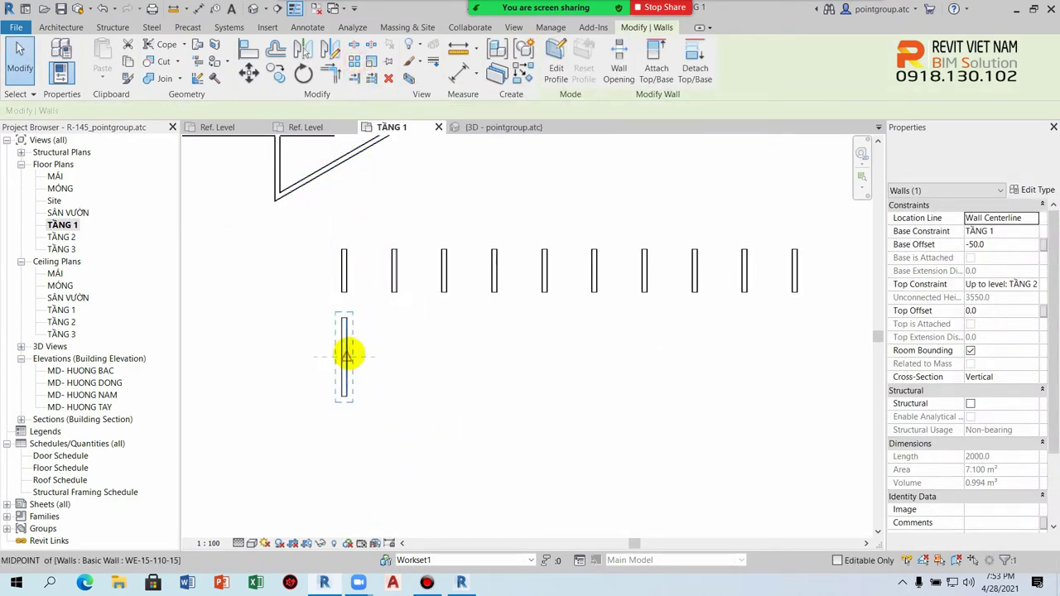
scroll(348, 354, "up", 2)
left_click(338, 277)
scroll(579, 277, "down", 2)
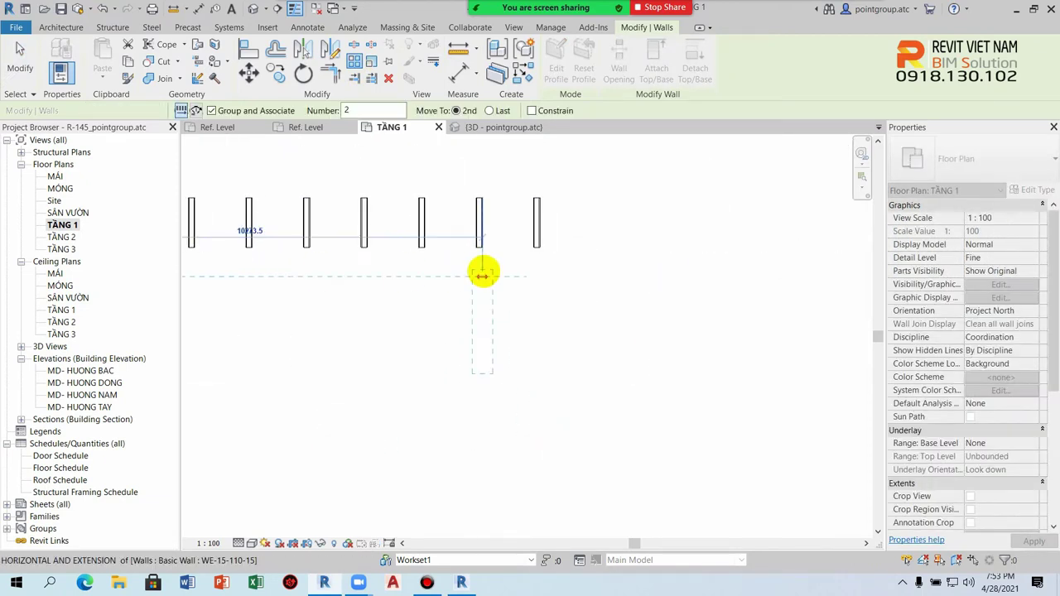
scroll(483, 273, "up", 1)
left_click(563, 270)
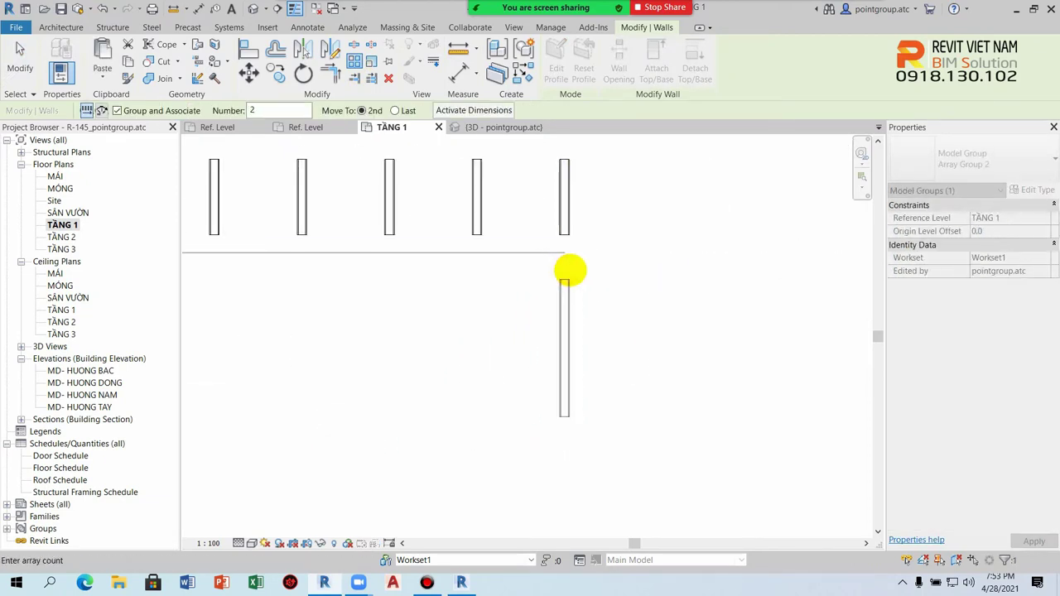
key("Return")
scroll(604, 331, "down", 2)
middle_click_drag(591, 303, 455, 327)
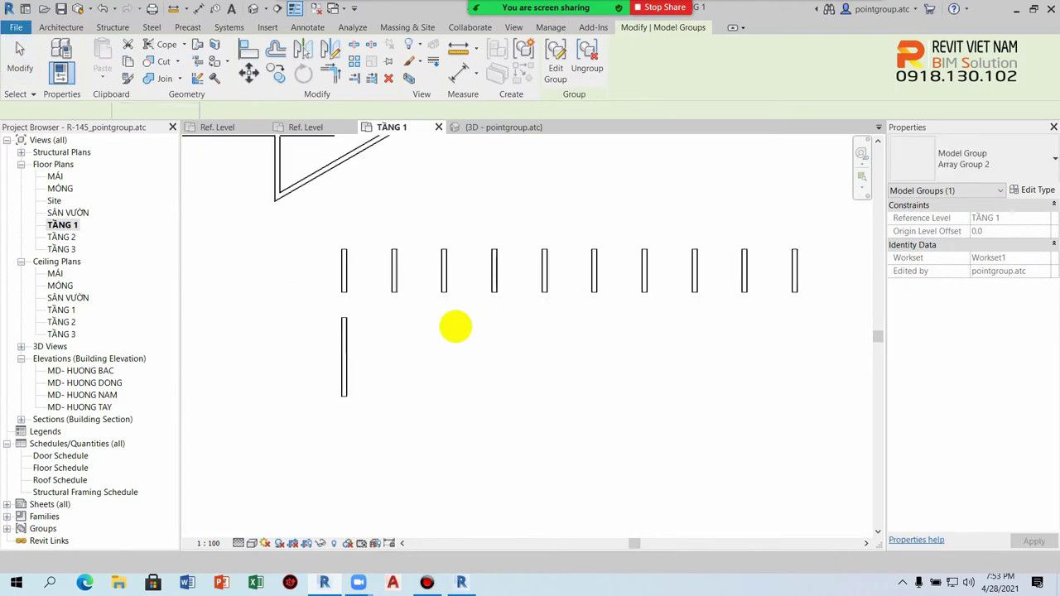
key("Escape")
- Array the lone lower wall into 11 orthogonally constrained copies as Array Group 2
left_click(343, 327)
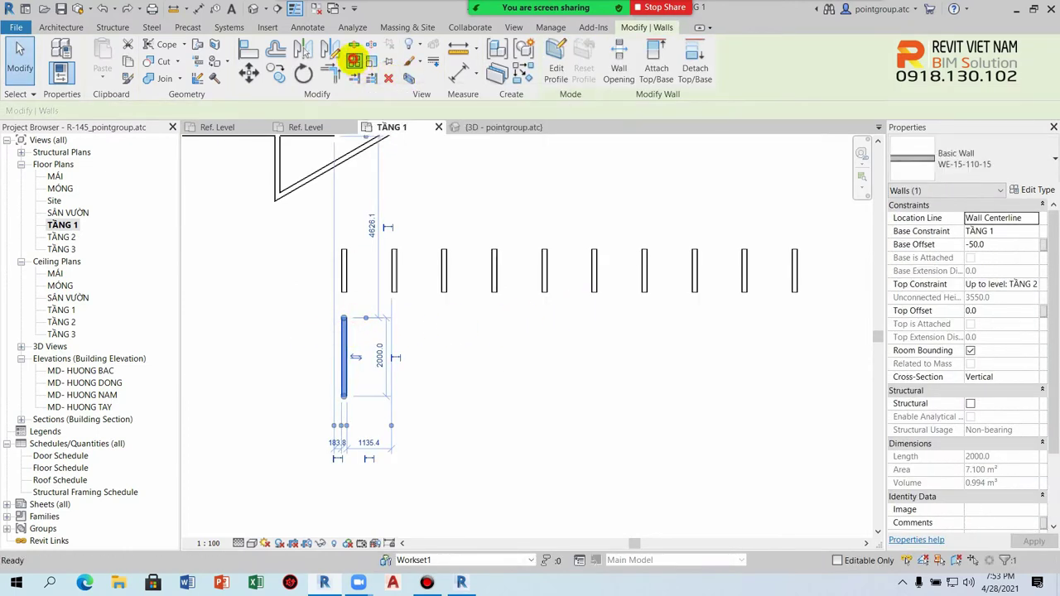
left_click(353, 60)
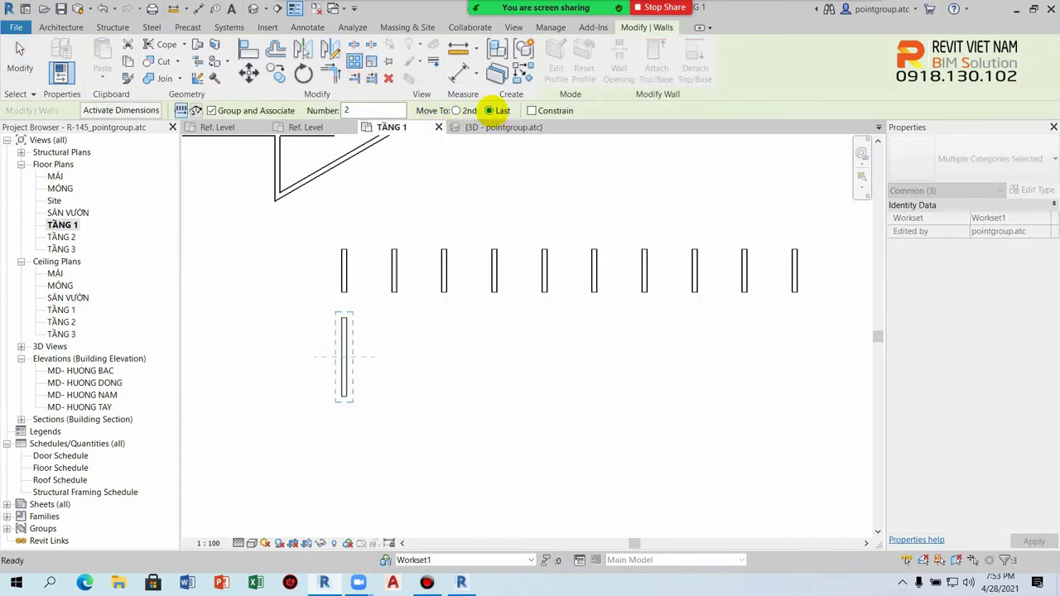
left_click(530, 110)
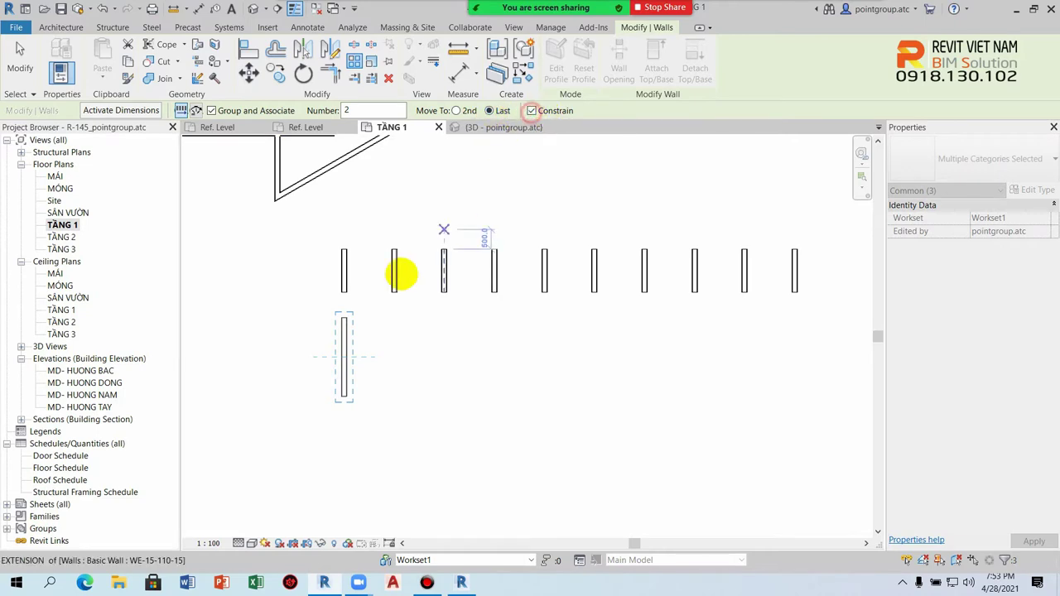
scroll(356, 306, "up", 3)
left_click(331, 333)
scroll(546, 321, "down", 3)
scroll(440, 317, "up", 3)
scroll(447, 305, "up", 1)
left_click(448, 308)
scroll(447, 319, "down", 3)
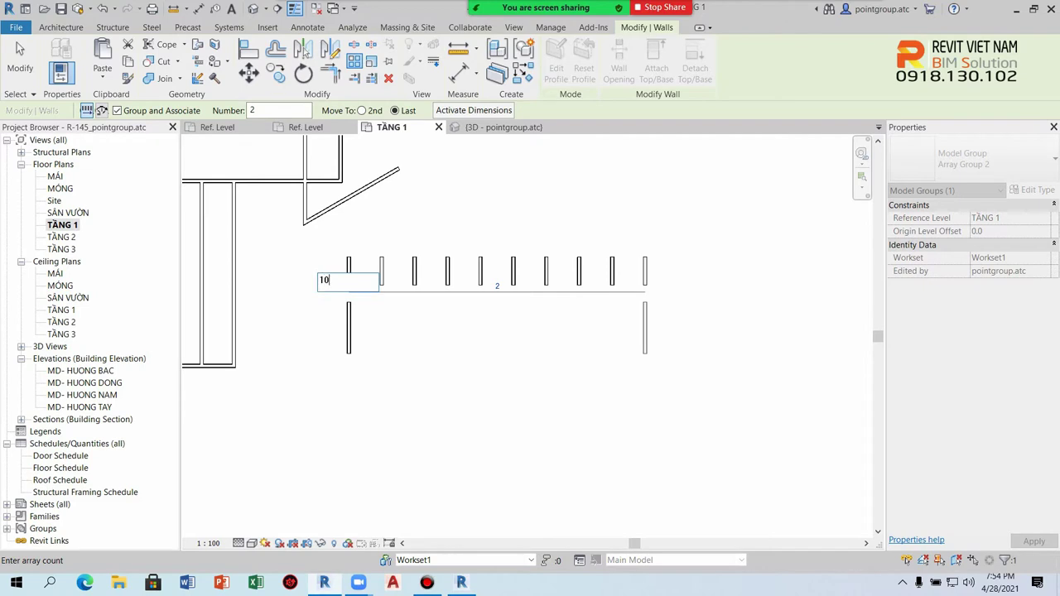
left_click(547, 318)
scroll(530, 283, "up", 2)
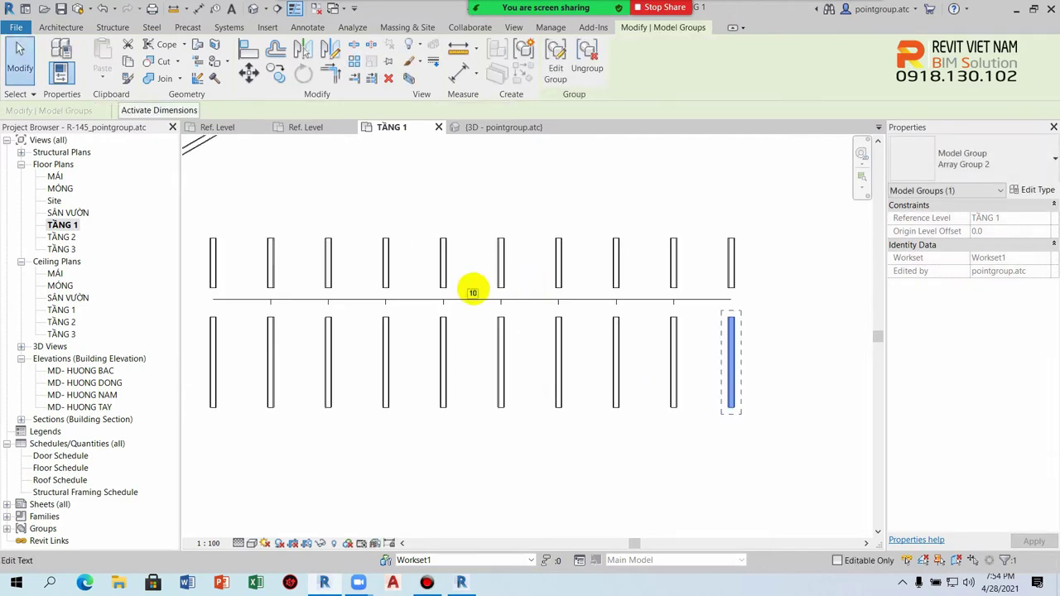
left_click(472, 288)
type("11")
key("Return")
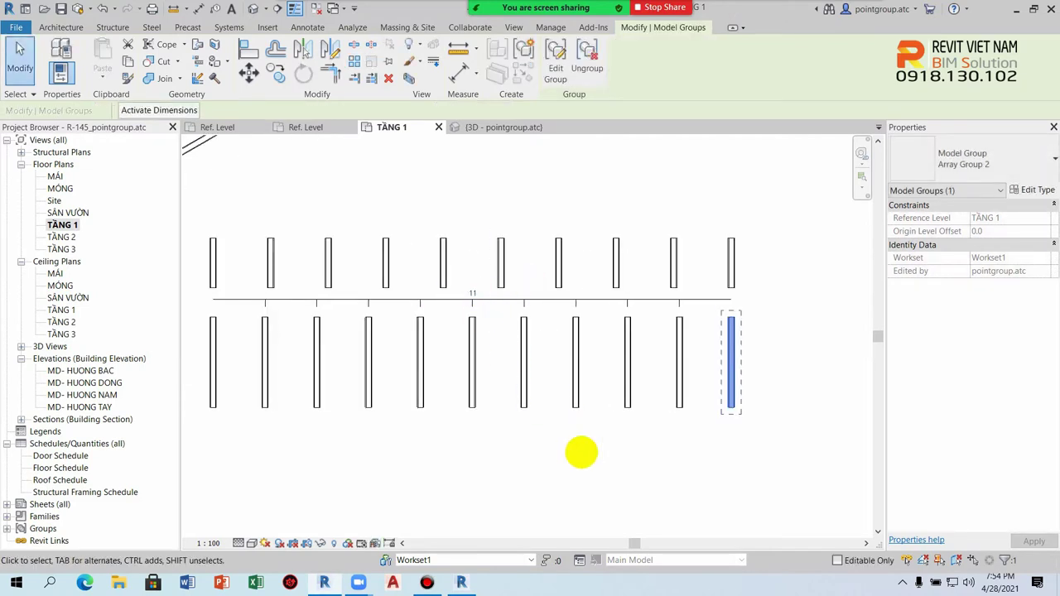
left_click(575, 435)
scroll(506, 395, "down", 2)
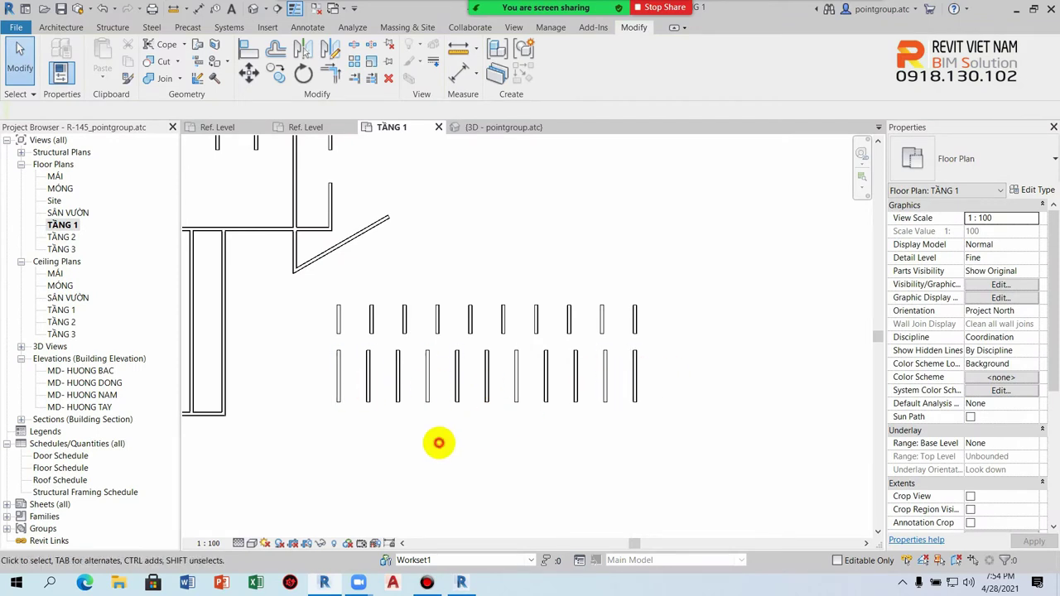
- Cancel the pending array and select an existing wall as the template
left_click(354, 60)
key("Escape")
left_click(307, 236)
scroll(366, 168, "down", 2)
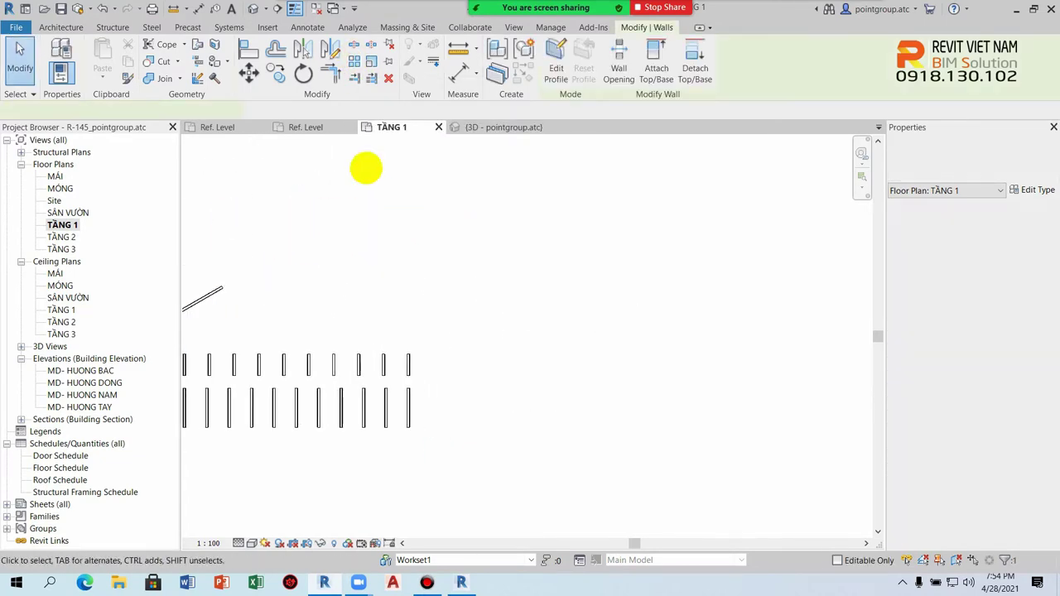
- Draw a 5700 mm vertical wall of the same type and start a radial array of it
left_click(500, 73)
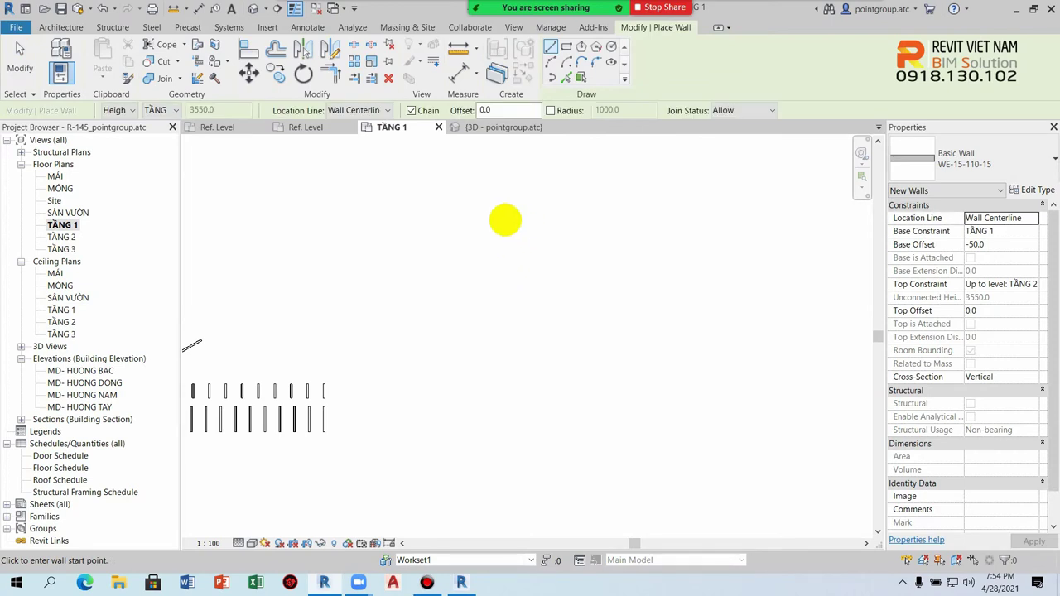
left_click(503, 214)
scroll(501, 265, "up", 2)
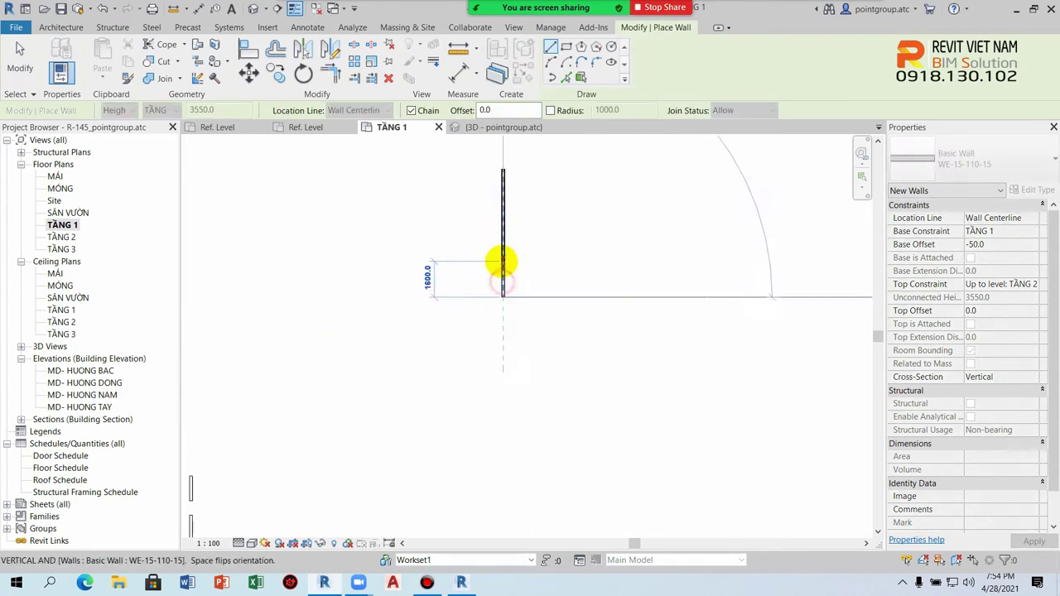
left_click(501, 263)
key("Escape")
scroll(544, 284, "up", 1)
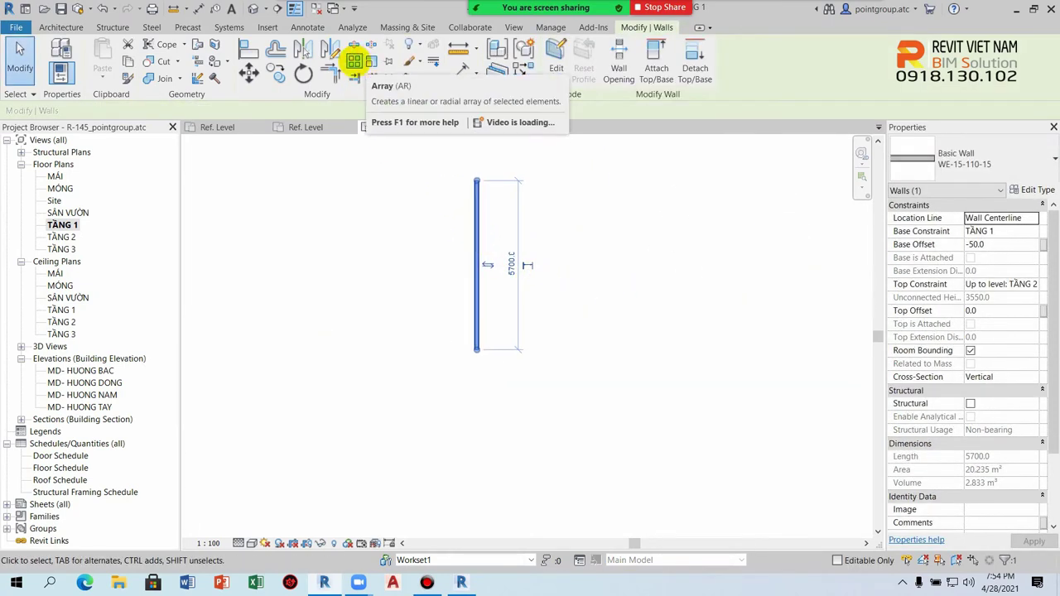
left_click(354, 62)
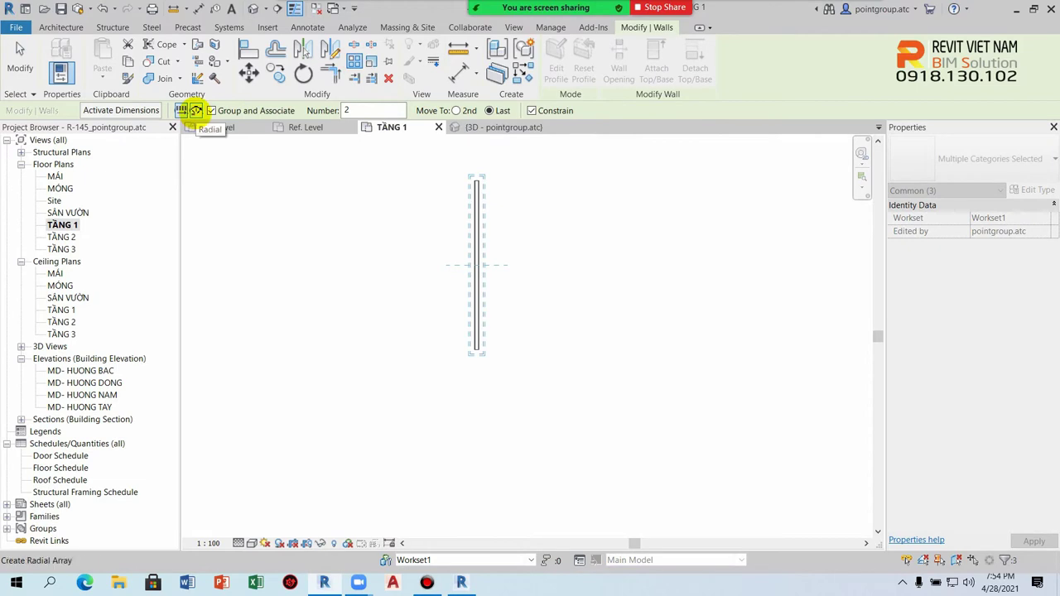
left_click(196, 110)
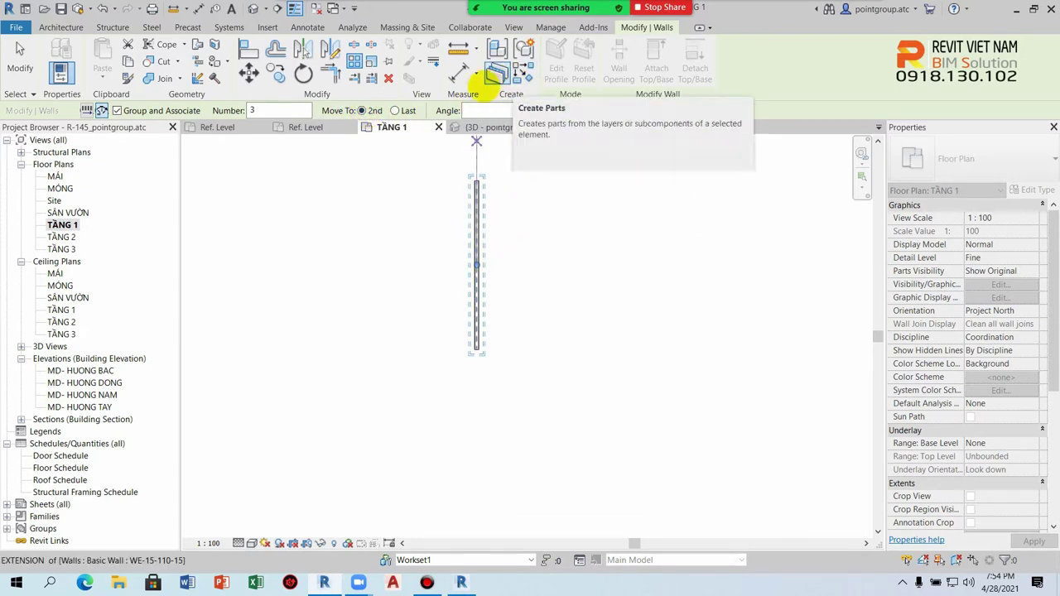
- Radially array the 5700 wall into 12 copies around a placed rotation centre, creating Array Group 3
left_click(623, 110)
scroll(479, 429, "up", 2)
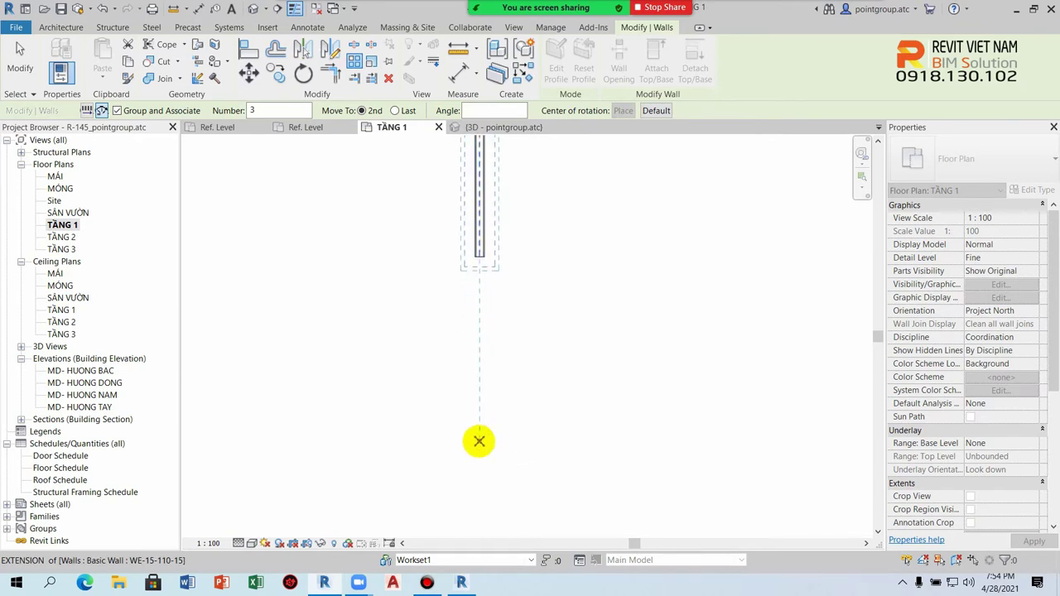
scroll(468, 236, "up", 3)
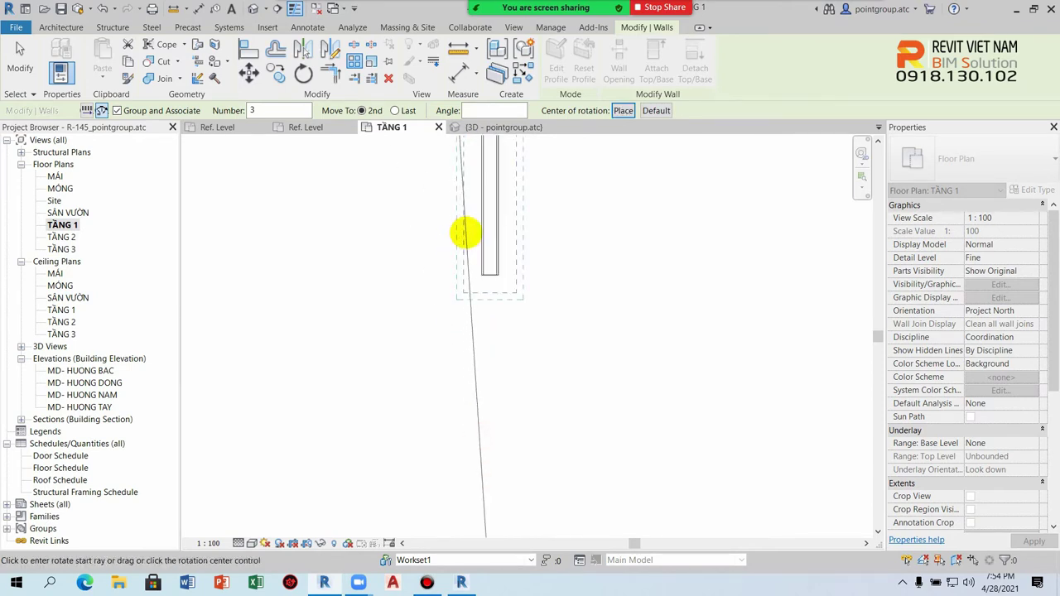
left_click(490, 218)
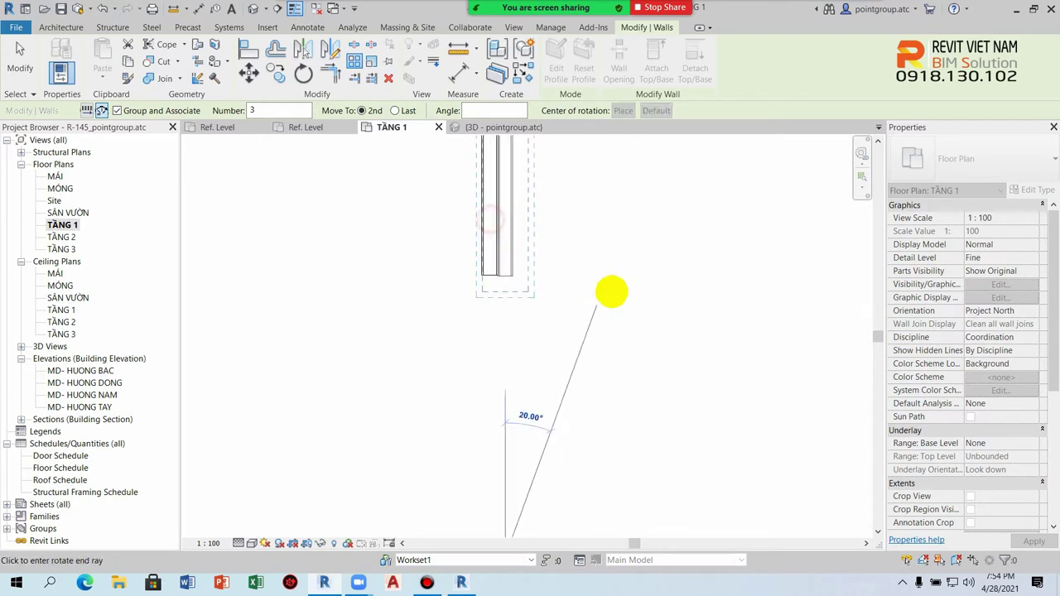
scroll(611, 288, "down", 3)
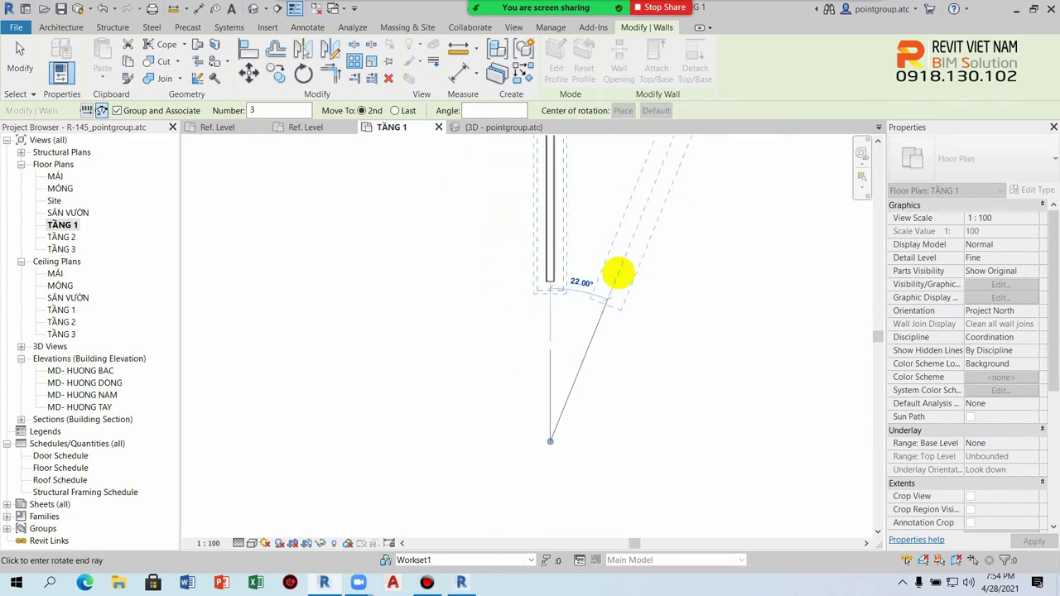
left_click(617, 273)
scroll(654, 319, "down", 1)
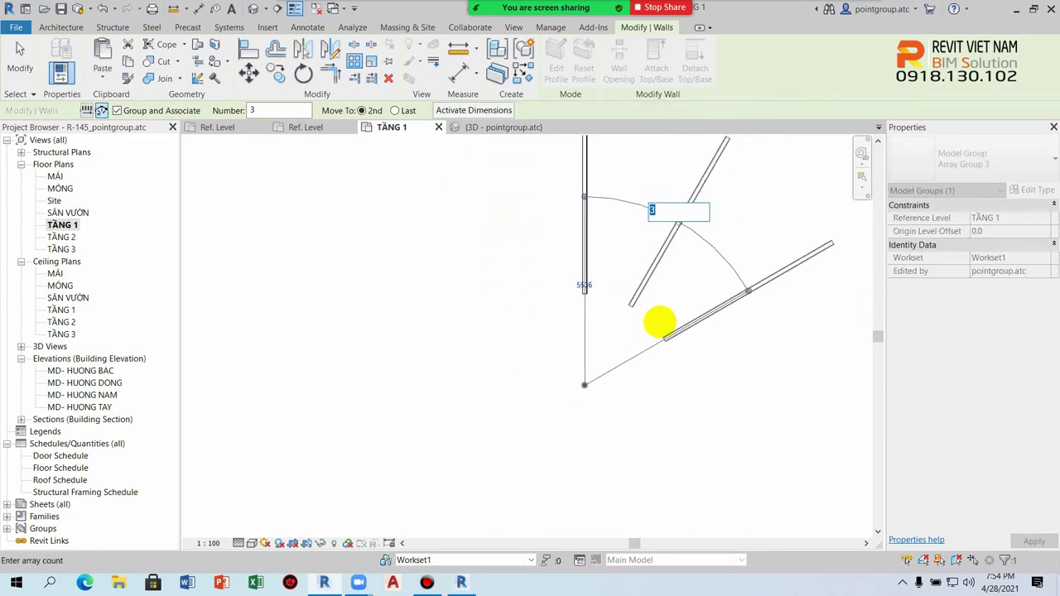
key("Return")
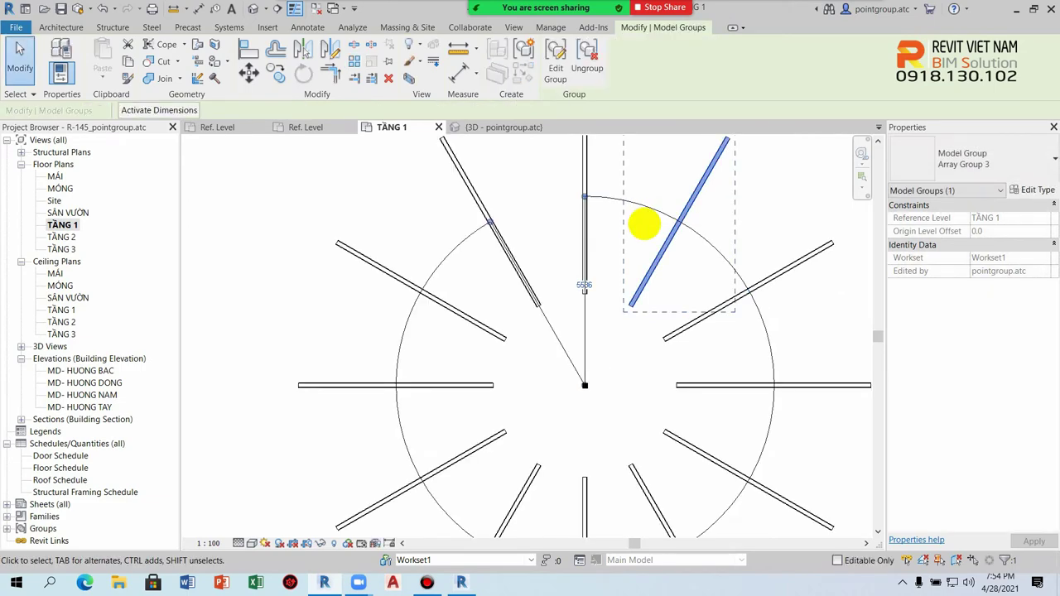
scroll(654, 310, "down", 2)
left_click(771, 310)
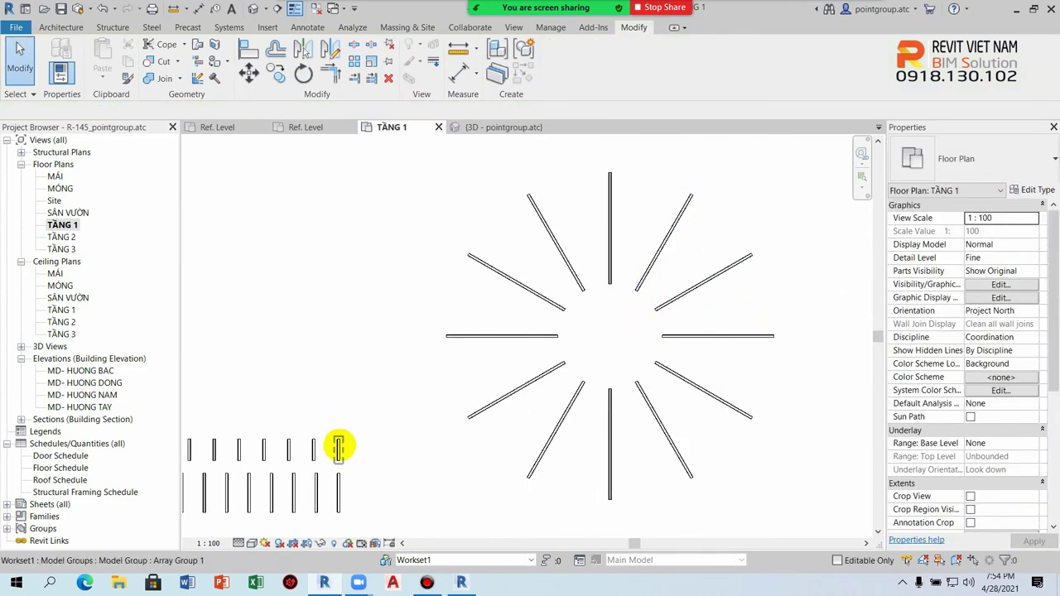
scroll(356, 438, "down", 2)
scroll(217, 367, "up", 1)
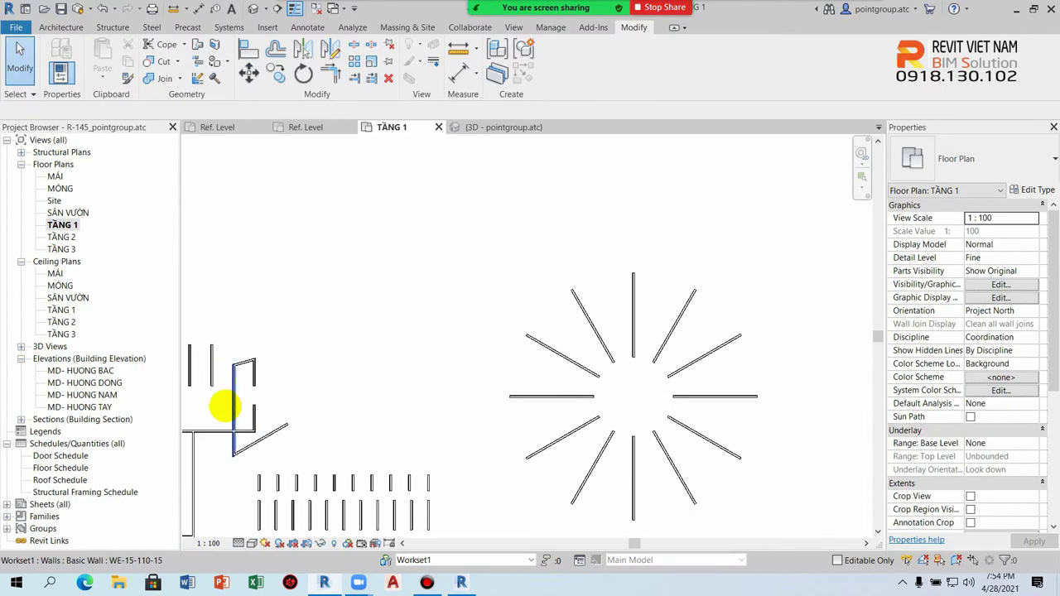
- Draw an outer circular wall centred on the radial centre, reaching the spoke tips
left_click(234, 406)
left_click(523, 75)
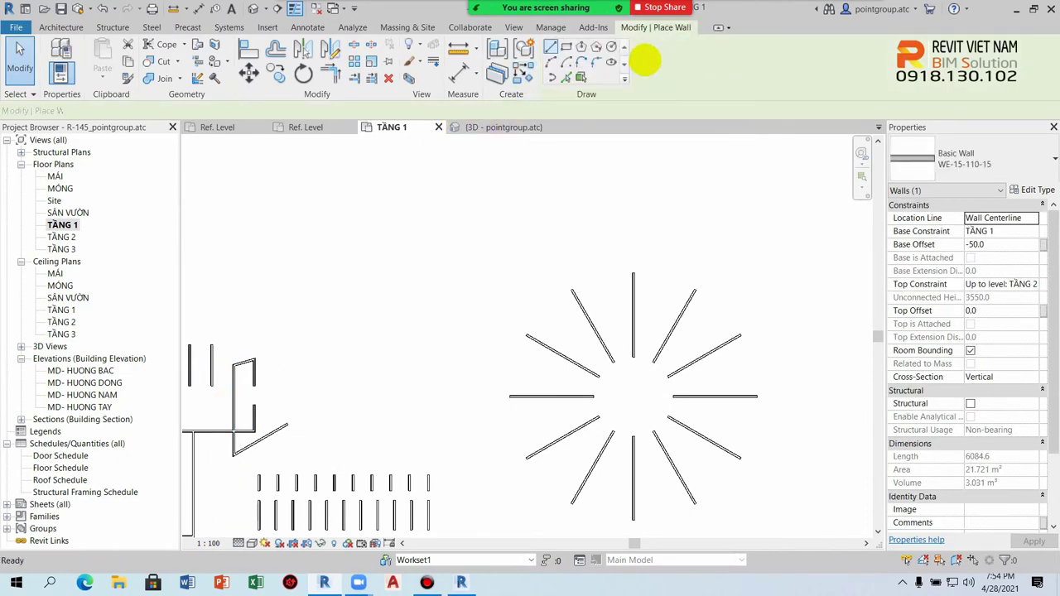
scroll(639, 322, "up", 2)
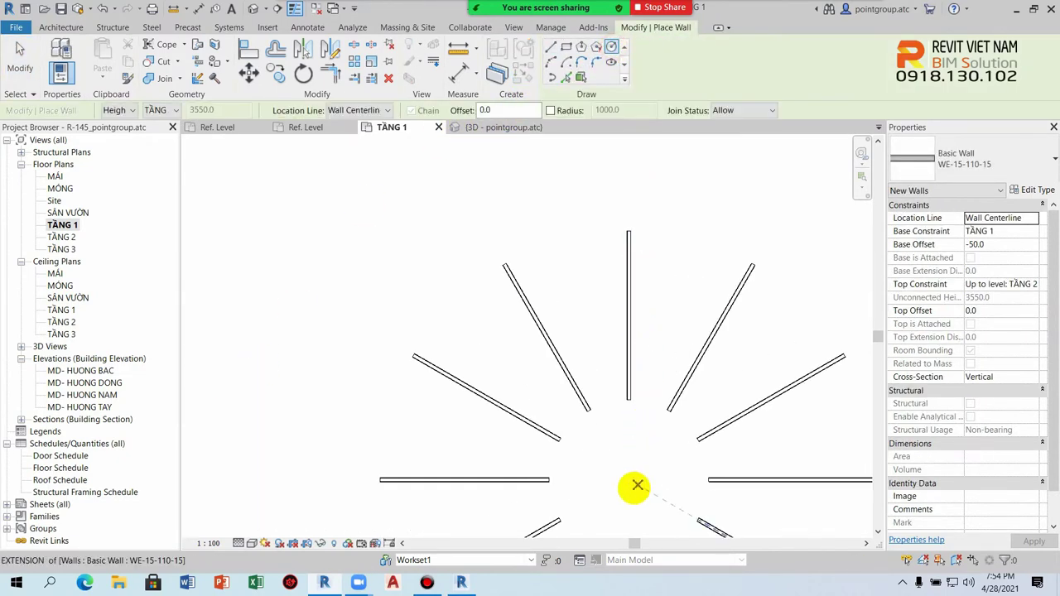
scroll(629, 480, "up", 1)
scroll(628, 480, "up", 1)
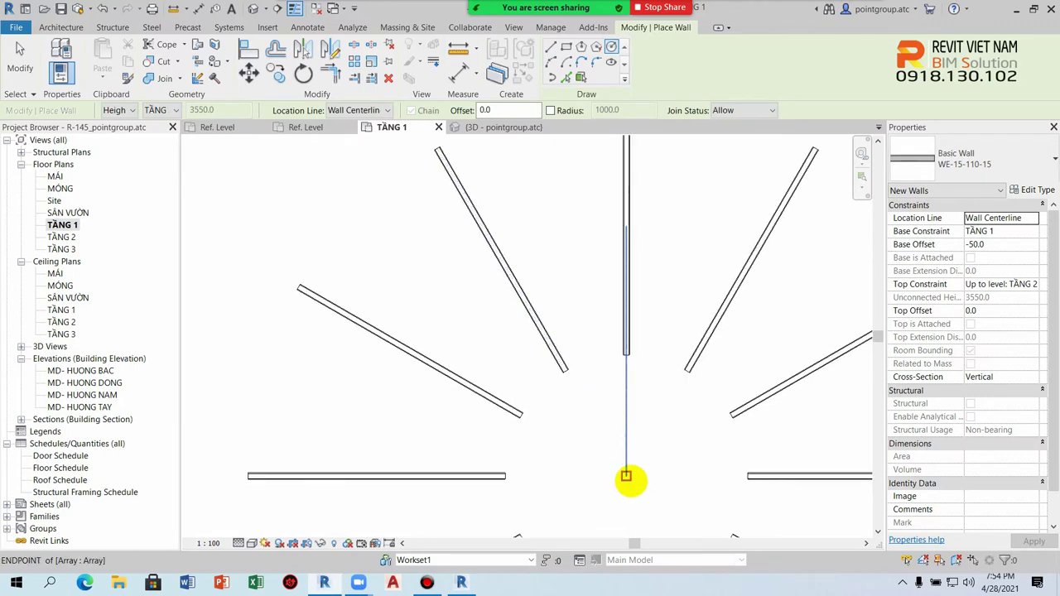
left_click(630, 480)
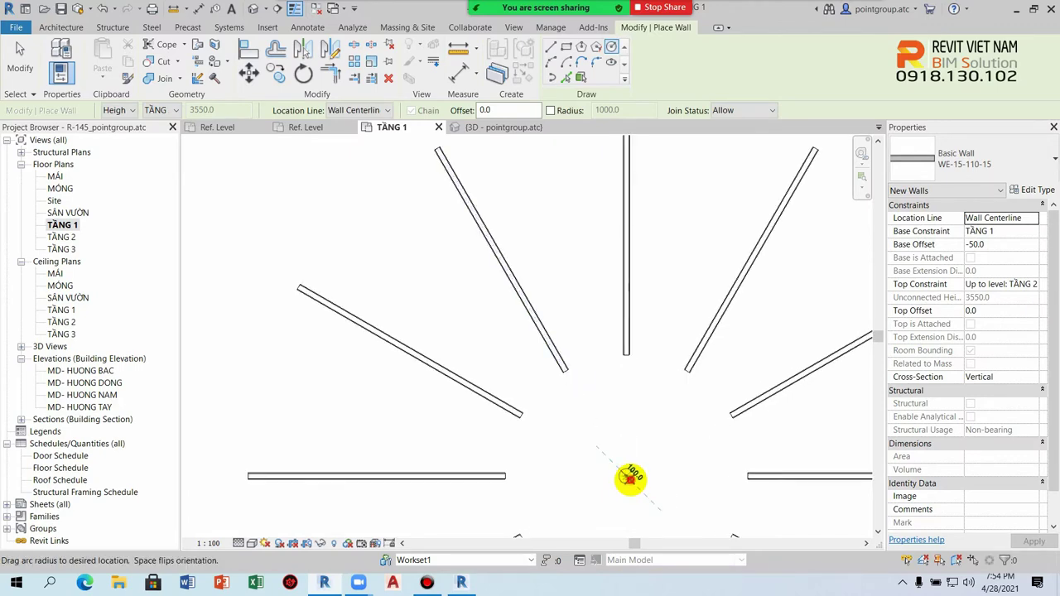
scroll(633, 331, "down", 3)
scroll(639, 272, "up", 3)
left_click(627, 197)
- Draw an inner circular wall from the same centre at the spokes' inner ends
scroll(606, 354, "down", 1)
left_click(579, 369)
left_click(583, 259)
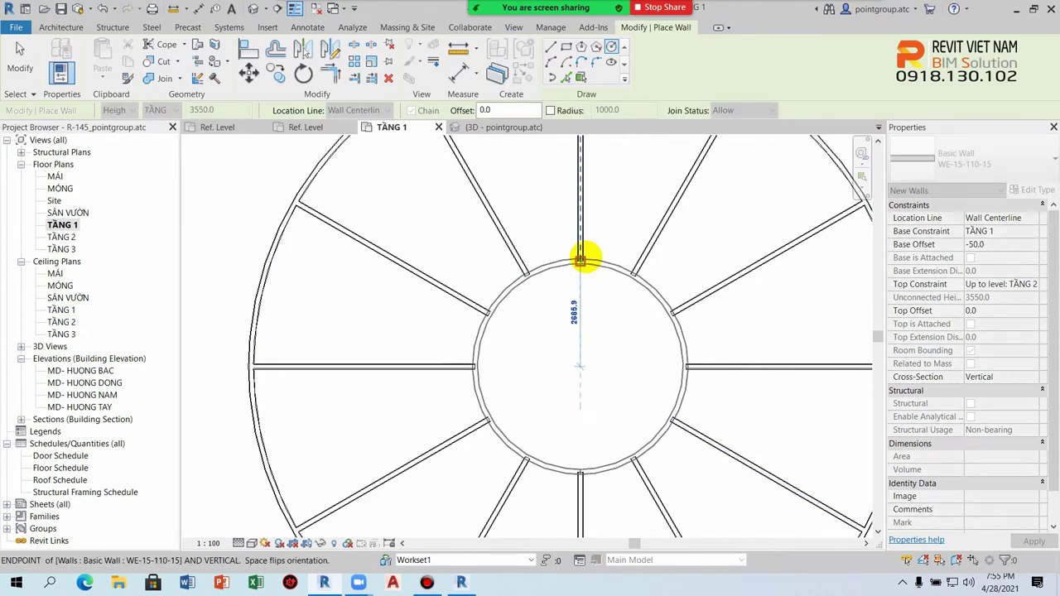
key("Escape")
key("Escape")
scroll(554, 313, "up", 2)
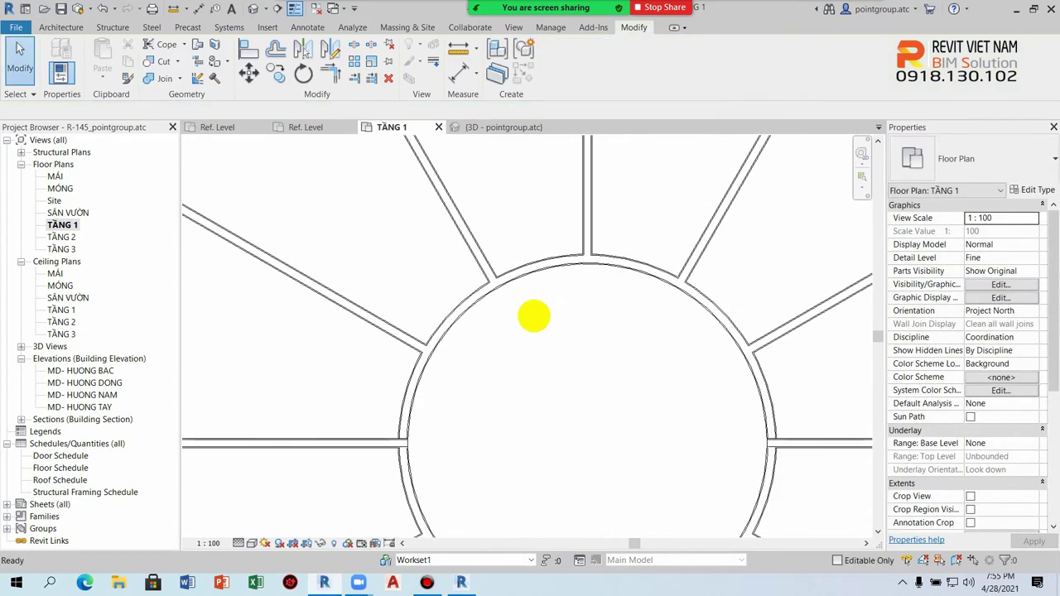
key("d")
key("r")
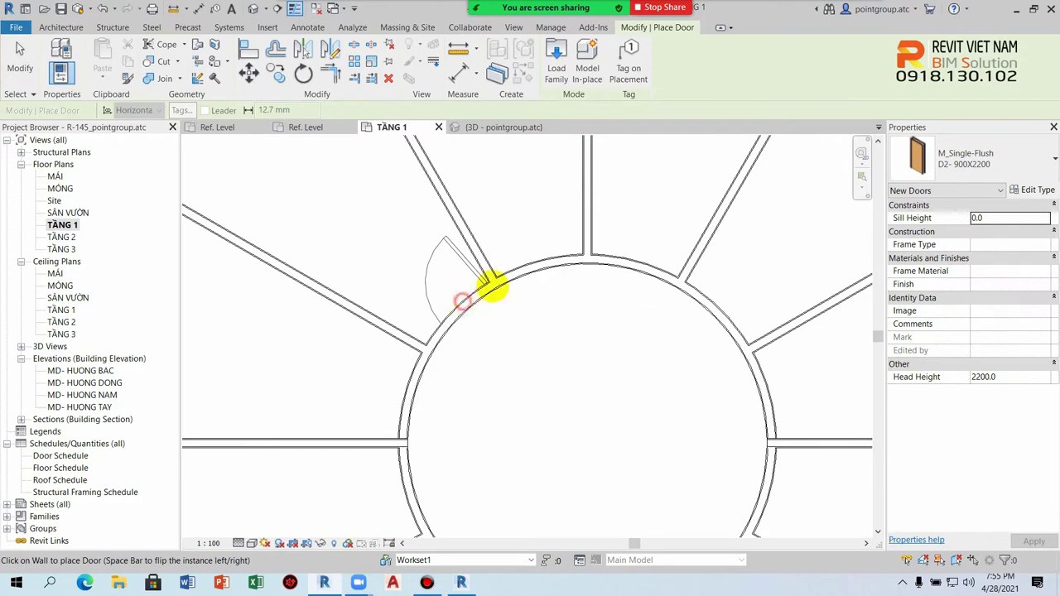
- Place two M_Single-Flush D2-900X2200 doors in the inner circular wall
left_click(469, 298)
left_click(547, 255)
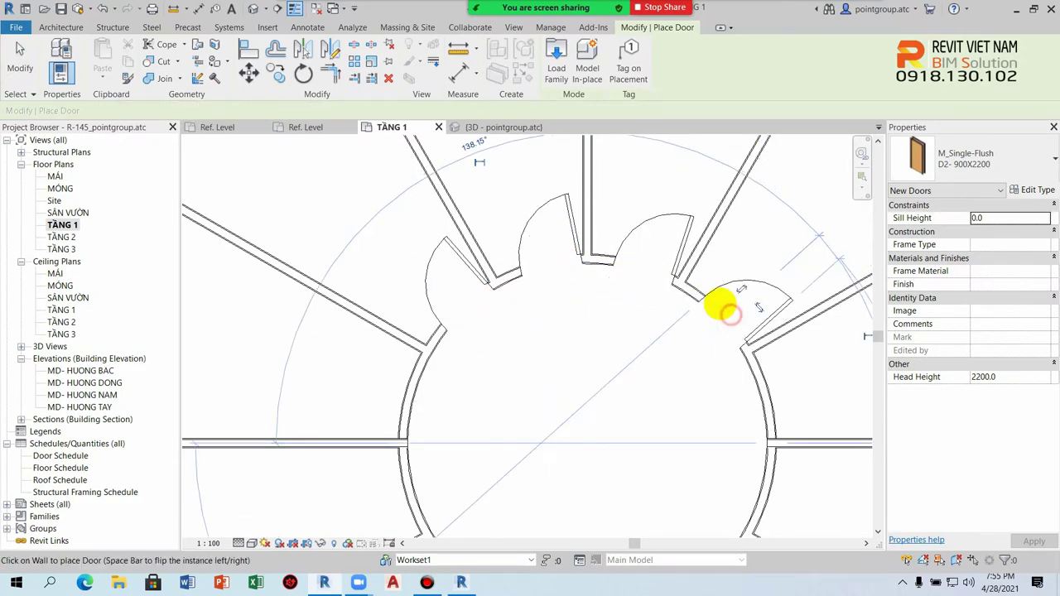
scroll(721, 305, "down", 4)
middle_click_drag(643, 320, 535, 274)
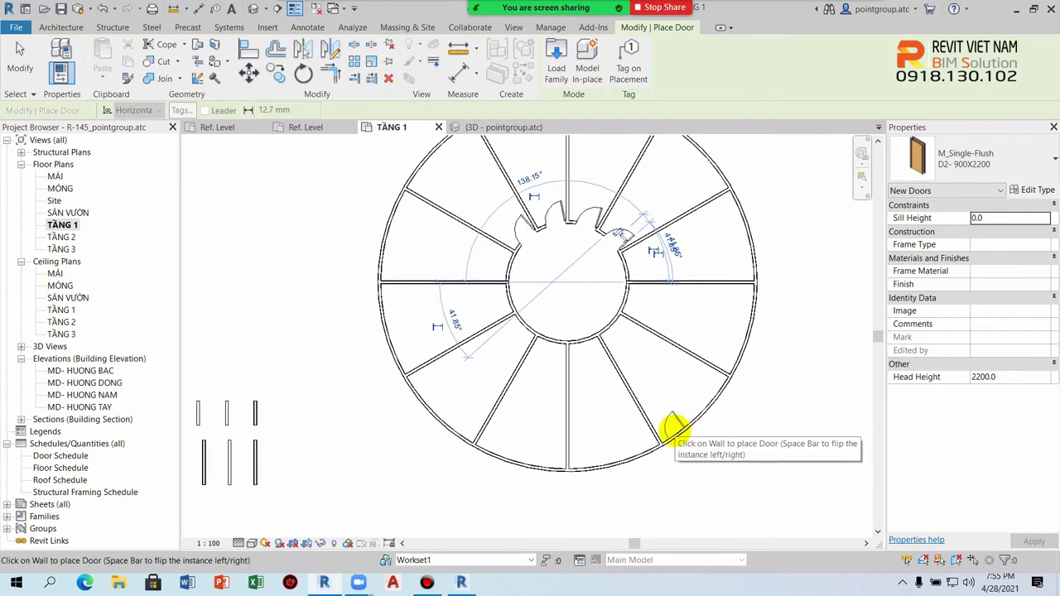
- Place four more doors around the right side of the outer circular wall
left_click(673, 431)
left_click(727, 359)
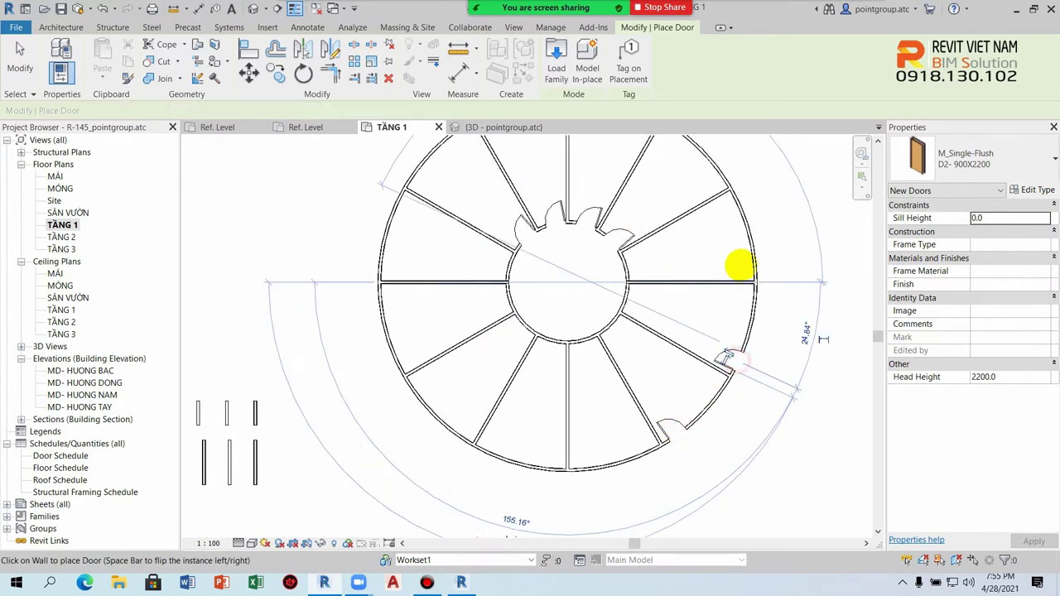
left_click(748, 267)
left_click(722, 172)
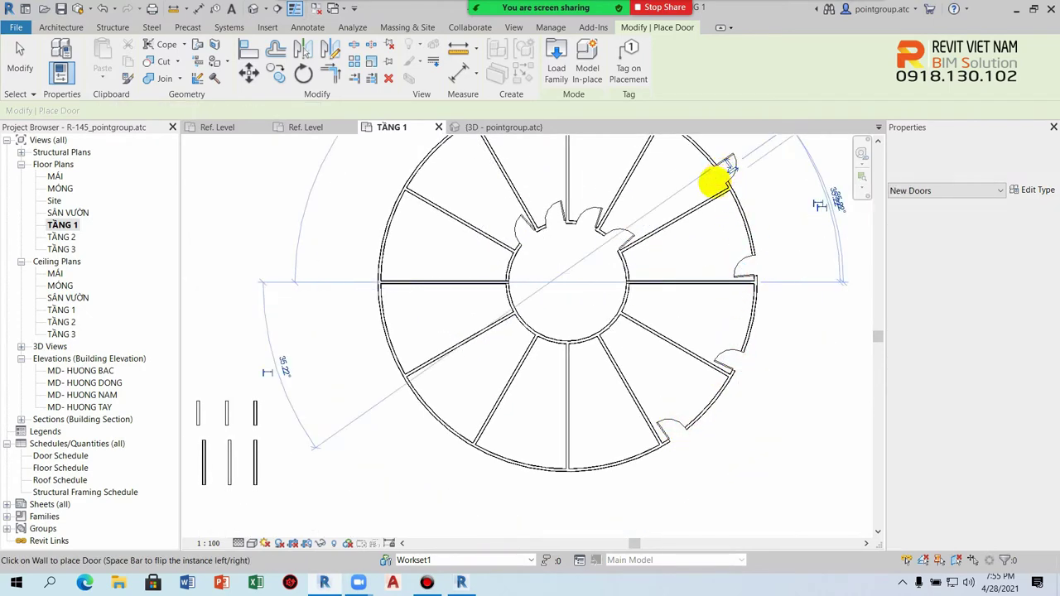
scroll(710, 178, "up", 2)
key("Escape")
left_click(722, 232)
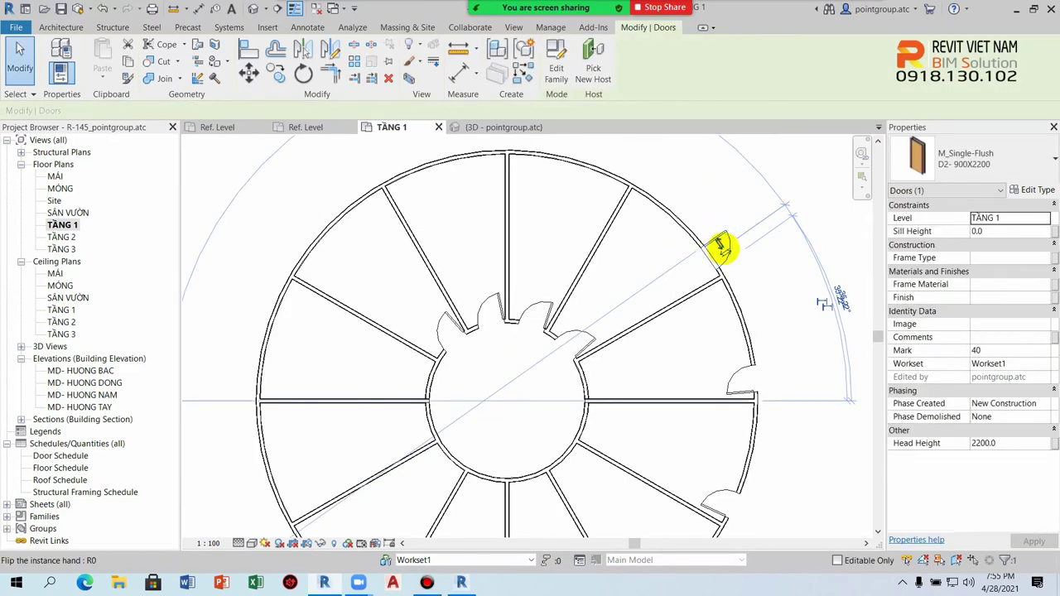
key("Escape")
scroll(638, 270, "down", 3)
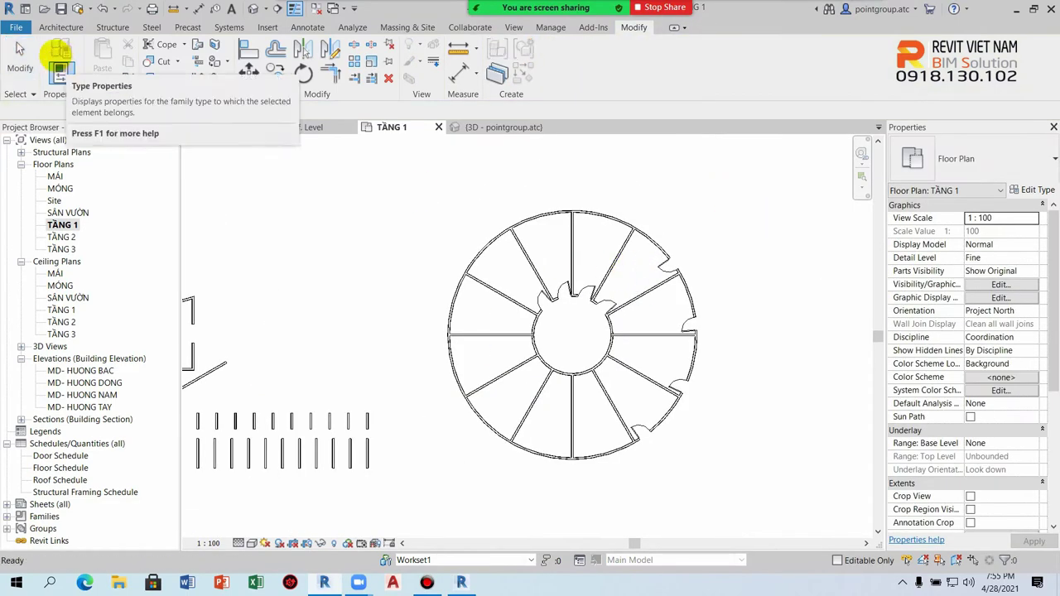
- Start an architectural floor on TẦNG 1 and Tab-pick the curved wall chain as its boundary
left_click(61, 26)
left_click(316, 80)
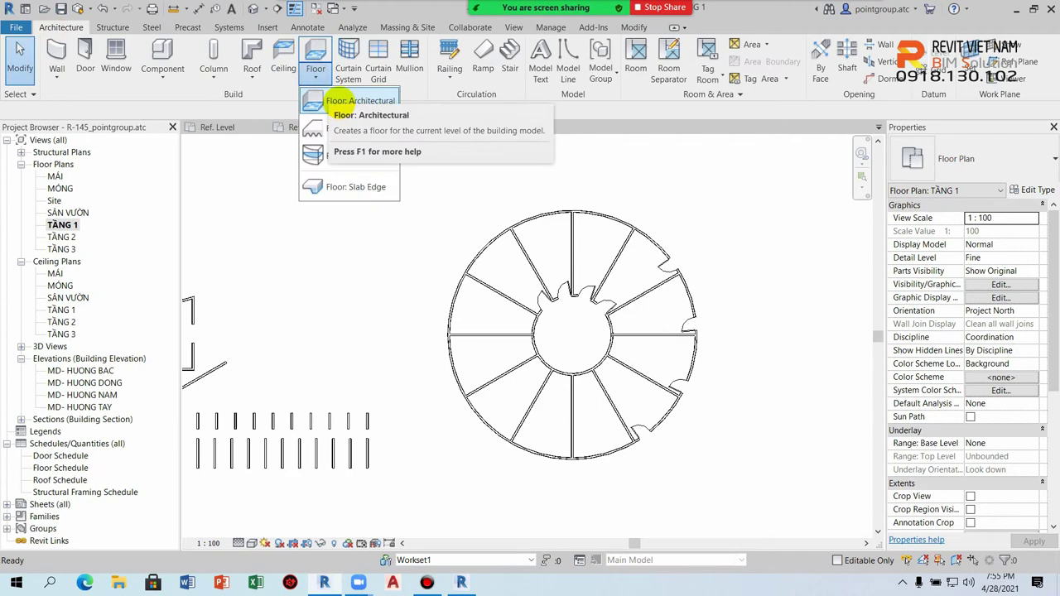
left_click(347, 96)
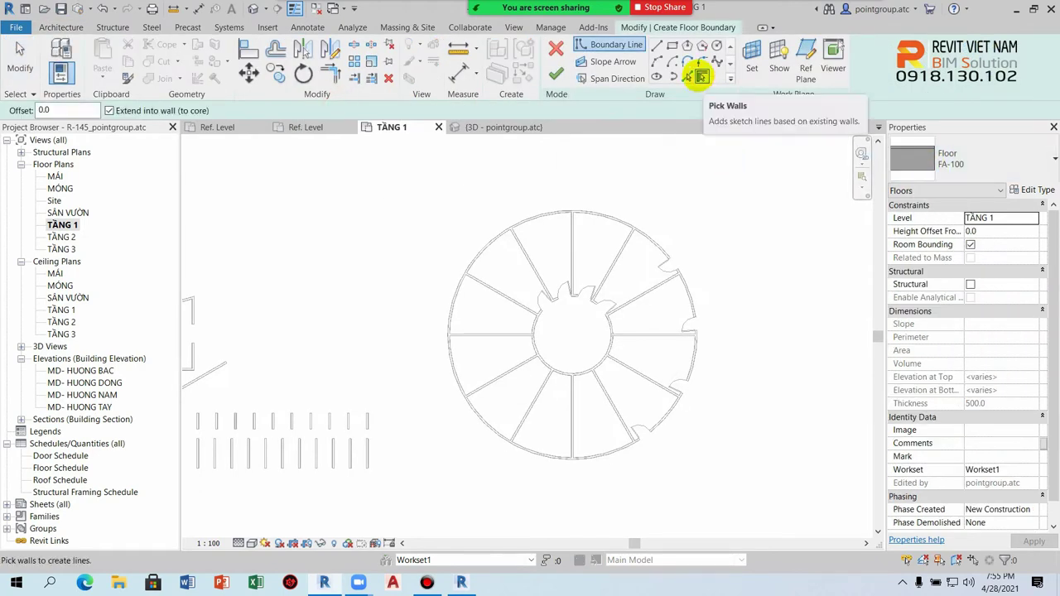
scroll(596, 224, "up", 2)
scroll(596, 223, "up", 2)
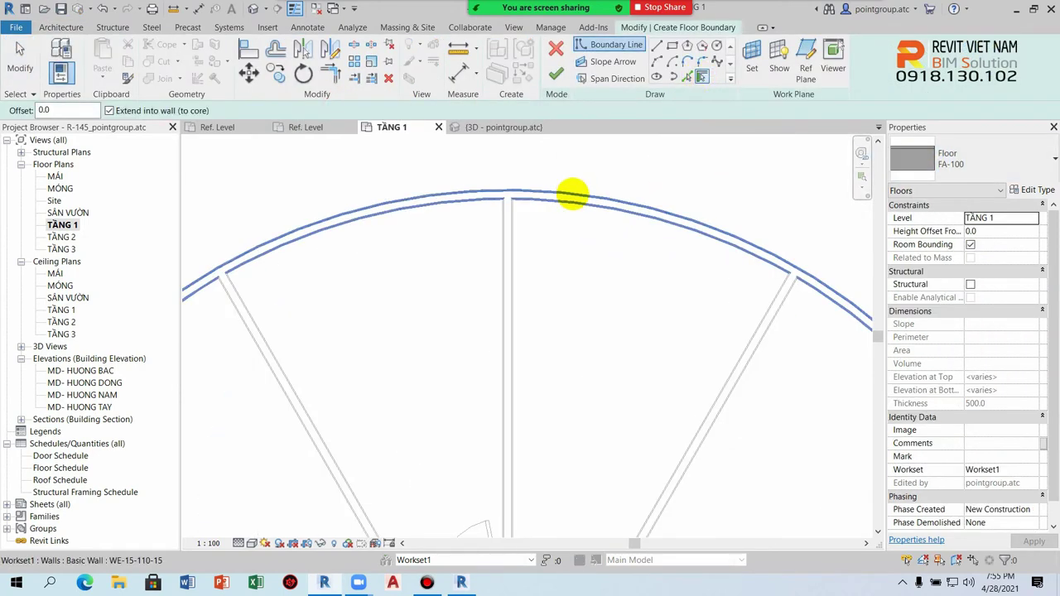
key("Tab")
scroll(573, 194, "down", 3)
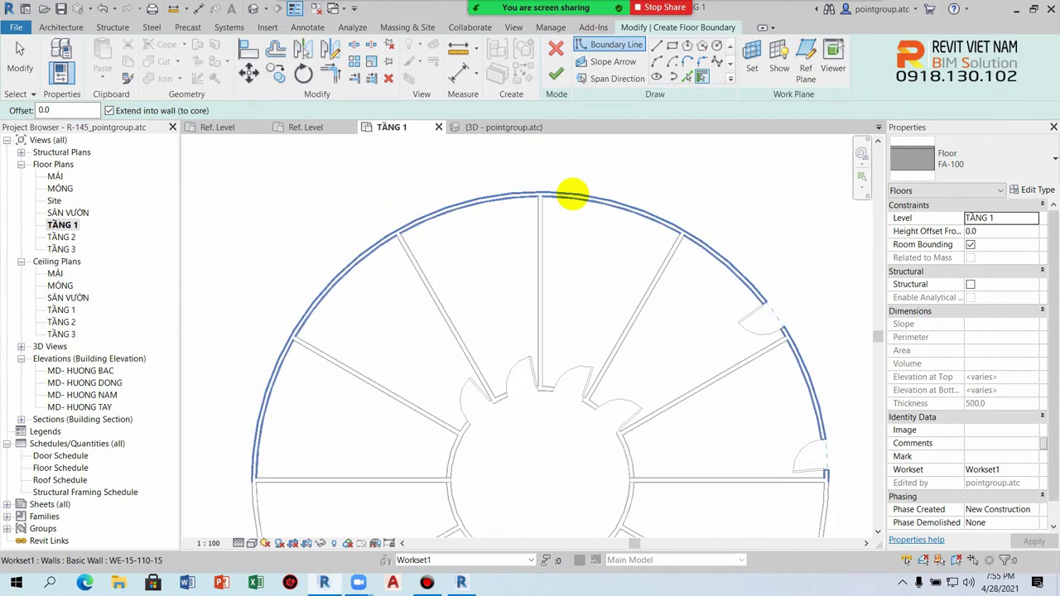
left_click(572, 193)
scroll(579, 189, "up", 2)
scroll(497, 196, "up", 2)
scroll(484, 192, "up", 2)
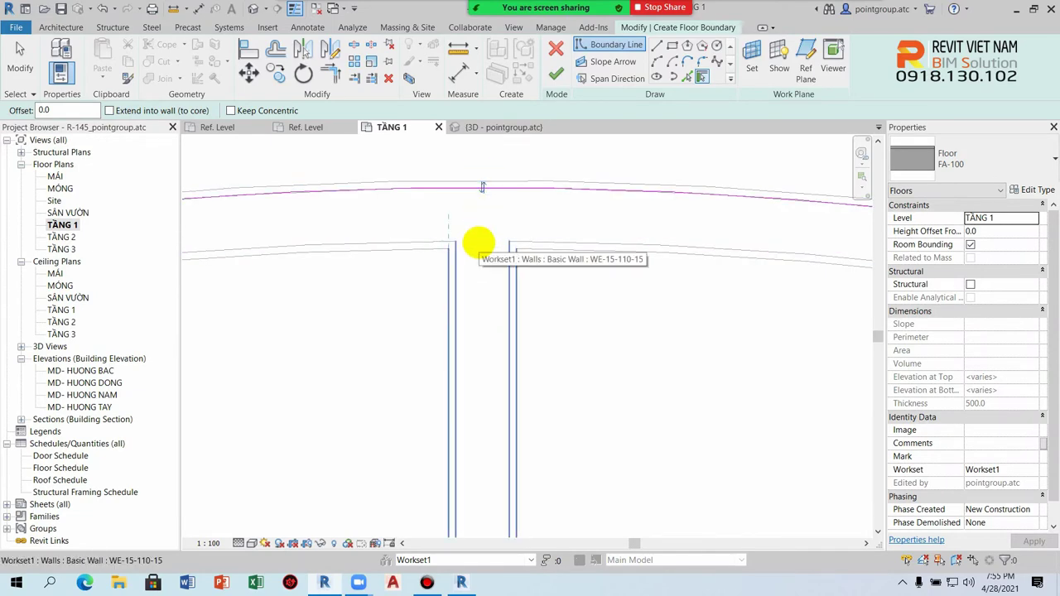
scroll(554, 163, "down", 5)
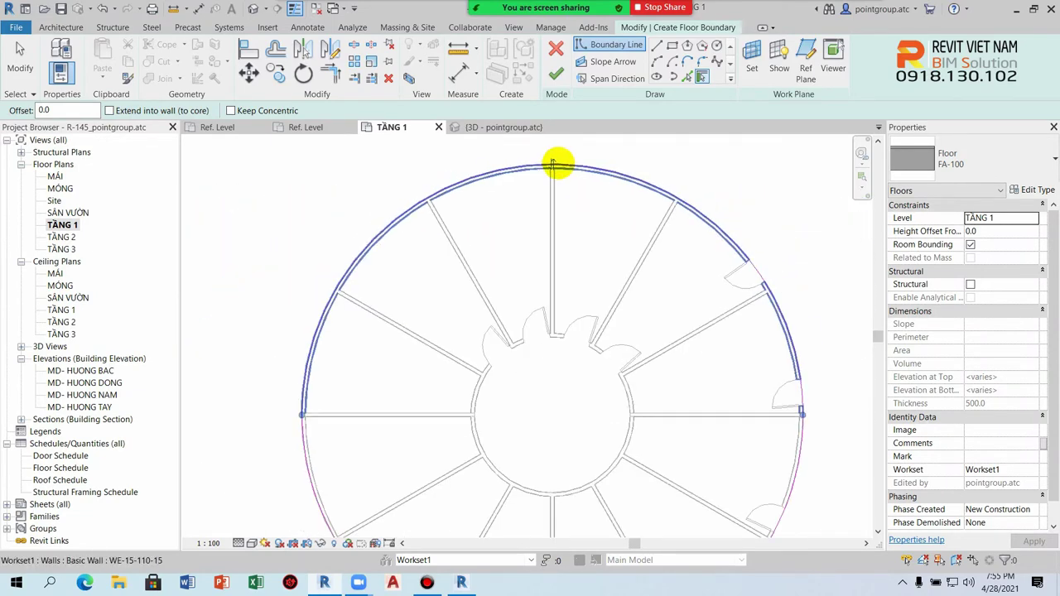
scroll(579, 161, "up", 2)
scroll(486, 180, "up", 2)
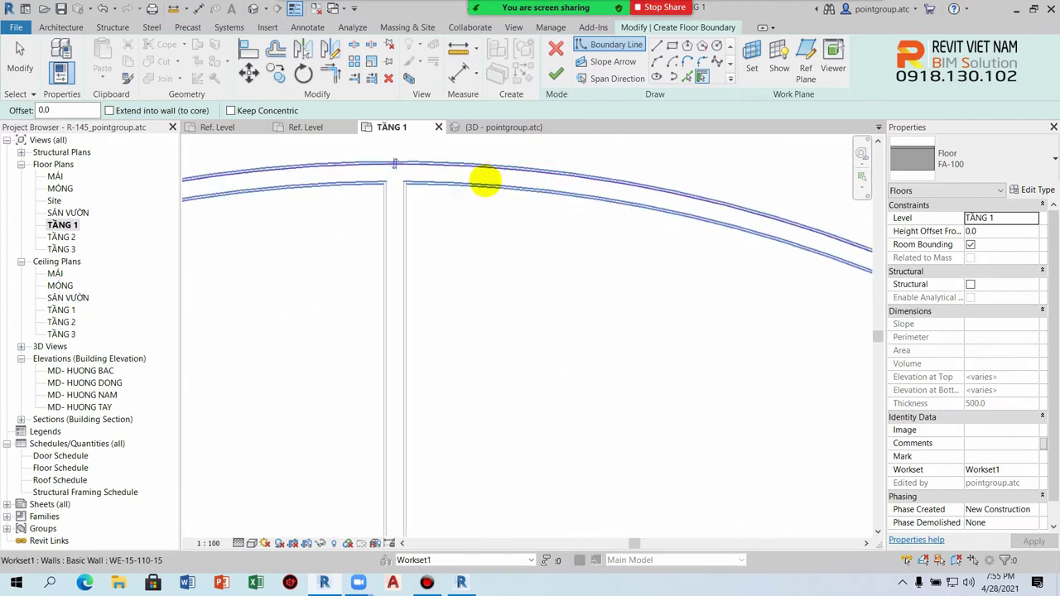
scroll(430, 194, "up", 2)
key("Escape")
scroll(475, 364, "up", 1)
scroll(451, 264, "up", 2)
- Begin aligning the floor's boundary arc to the wall face with Align (AL)
key("l")
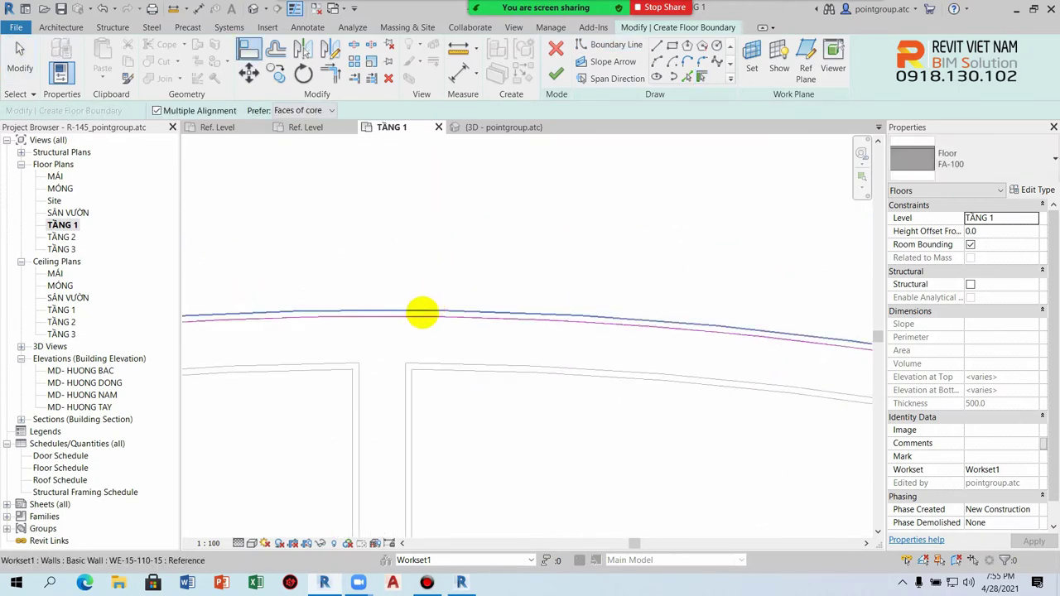
left_click(427, 314)
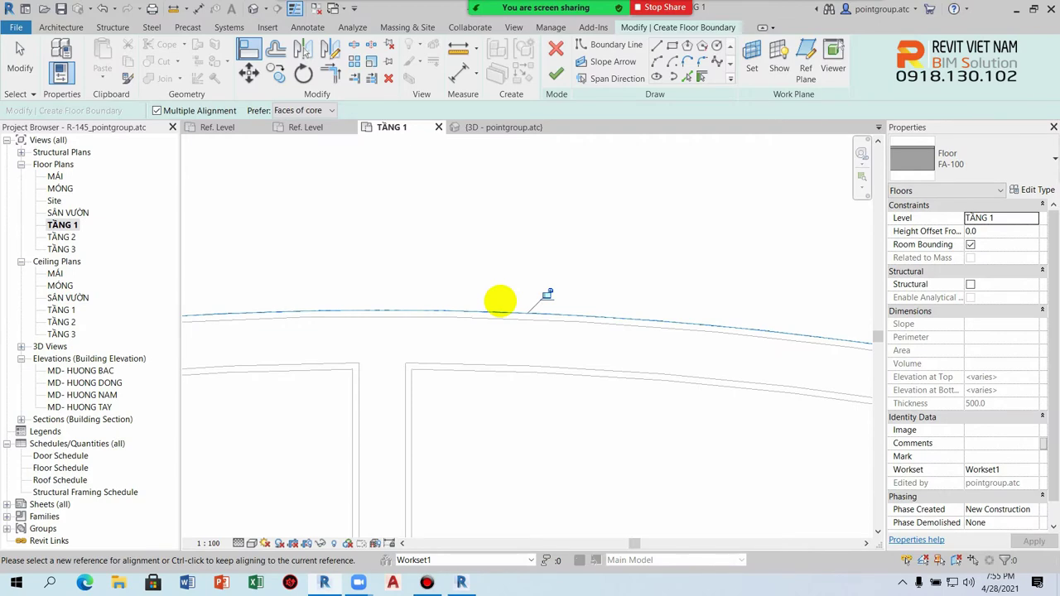
scroll(501, 302, "down", 2)
scroll(558, 287, "down", 3)
scroll(585, 499, "up", 5)
scroll(428, 383, "up", 3)
scroll(414, 372, "up", 2)
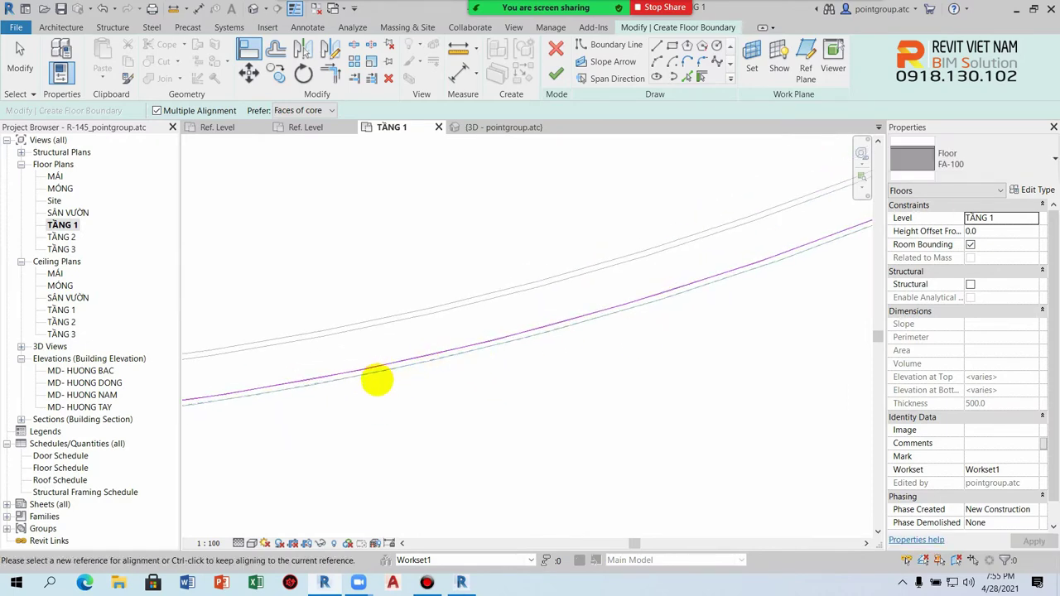
scroll(359, 373, "down", 2)
middle_click_drag(360, 374, 547, 362)
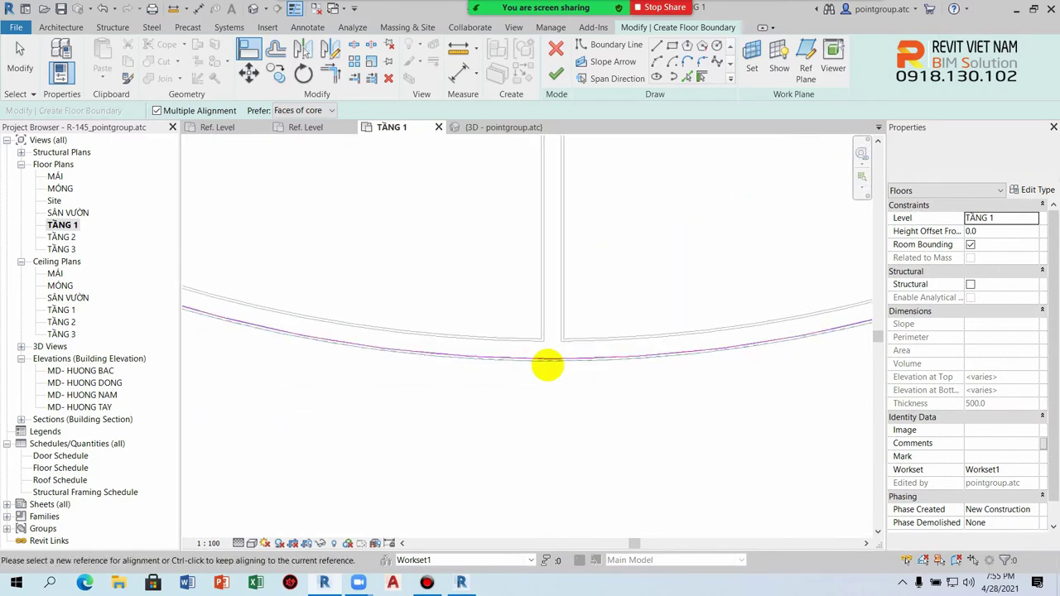
key("Escape")
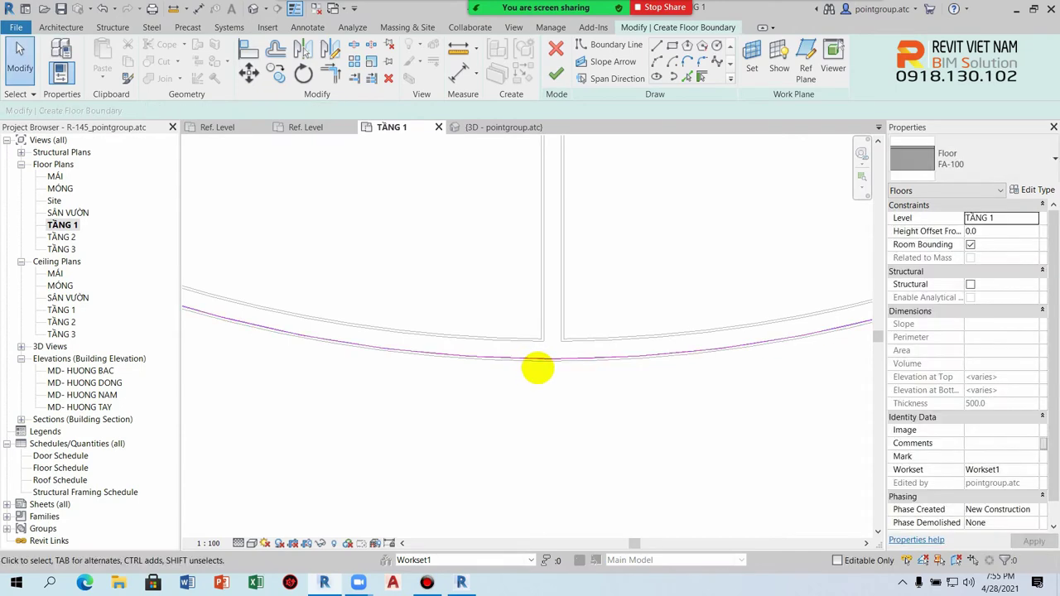
- Snap the boundary arc onto the wall arc and finish the 224.636 m² floor, answering the join prompt
key("l")
scroll(537, 368, "up", 2)
left_click(554, 357)
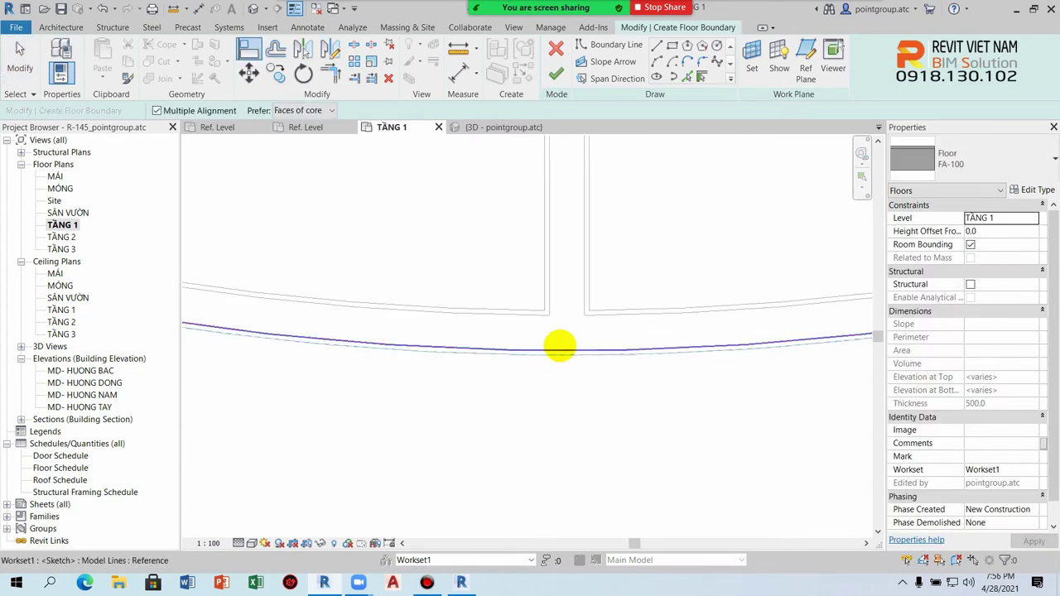
left_click(558, 348)
scroll(591, 347, "down", 3)
scroll(591, 348, "down", 2)
key("Escape")
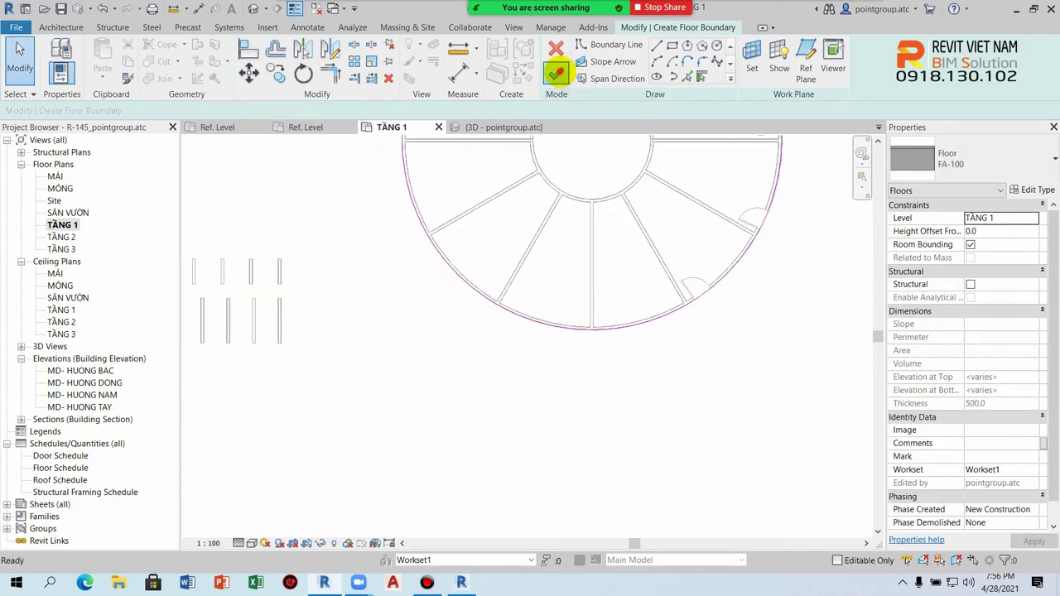
left_click(556, 73)
left_click(563, 307)
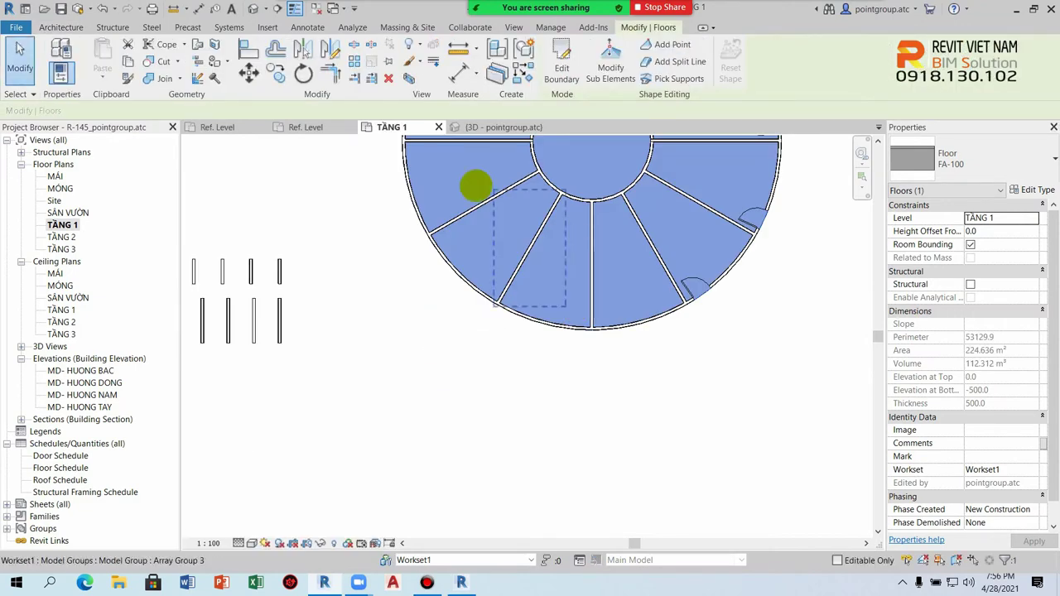
- Switch to the 3D view and select the new TẦNG 1 floor slab
key("Escape")
left_click(253, 8)
scroll(539, 296, "down", 5)
scroll(568, 295, "down", 3)
middle_click_drag(568, 295, 370, 335, "shift")
scroll(370, 335, "up", 4)
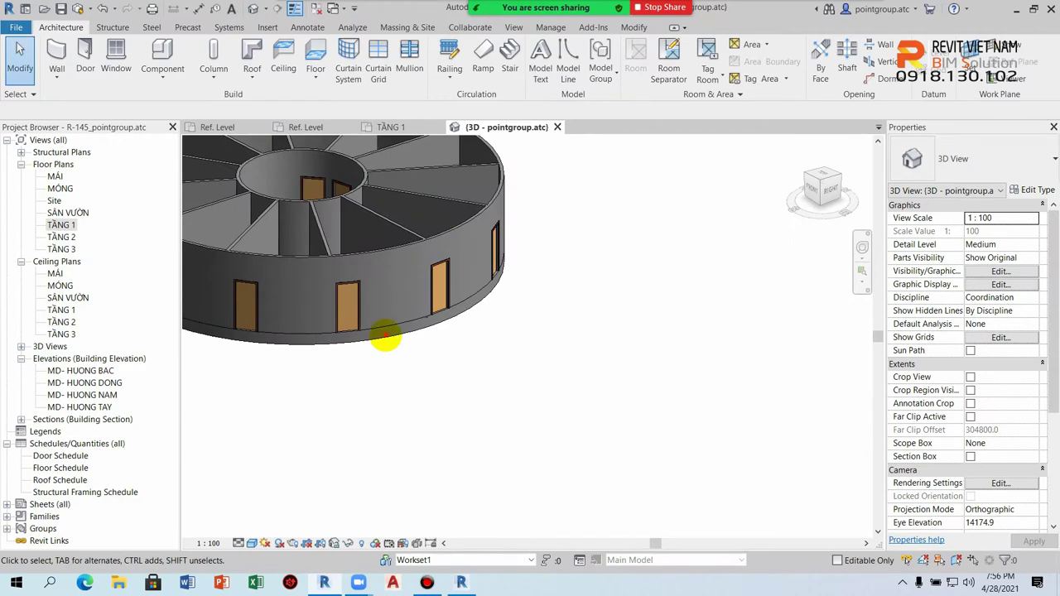
left_click(384, 333)
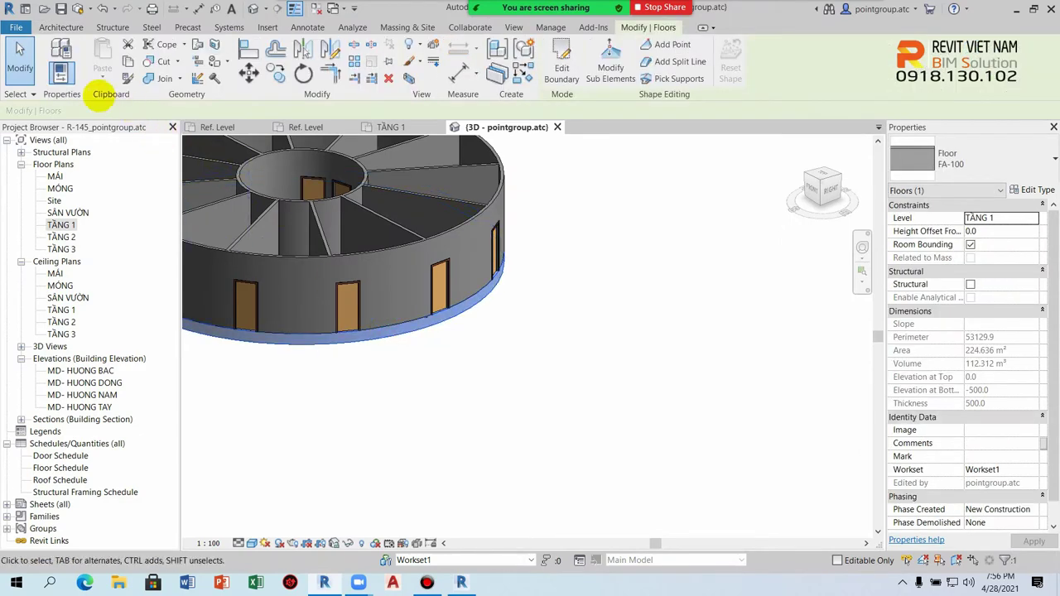
- Copy the floor and paste it Aligned to Selected Levels onto TẦNG 2
left_click(99, 72)
left_click(149, 125)
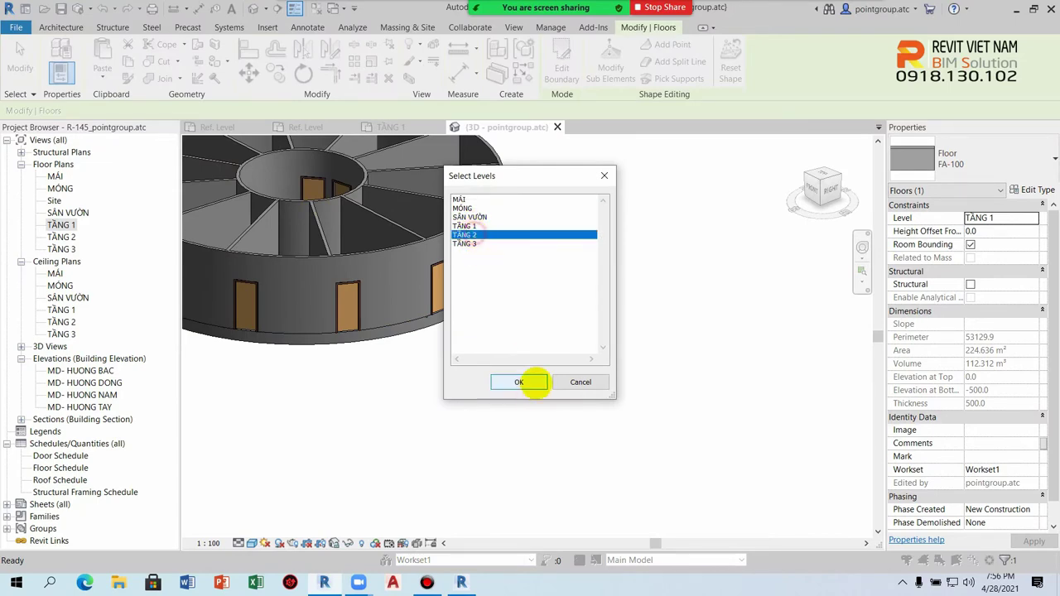
left_click(518, 382)
scroll(489, 359, "down", 3)
scroll(504, 289, "up", 2)
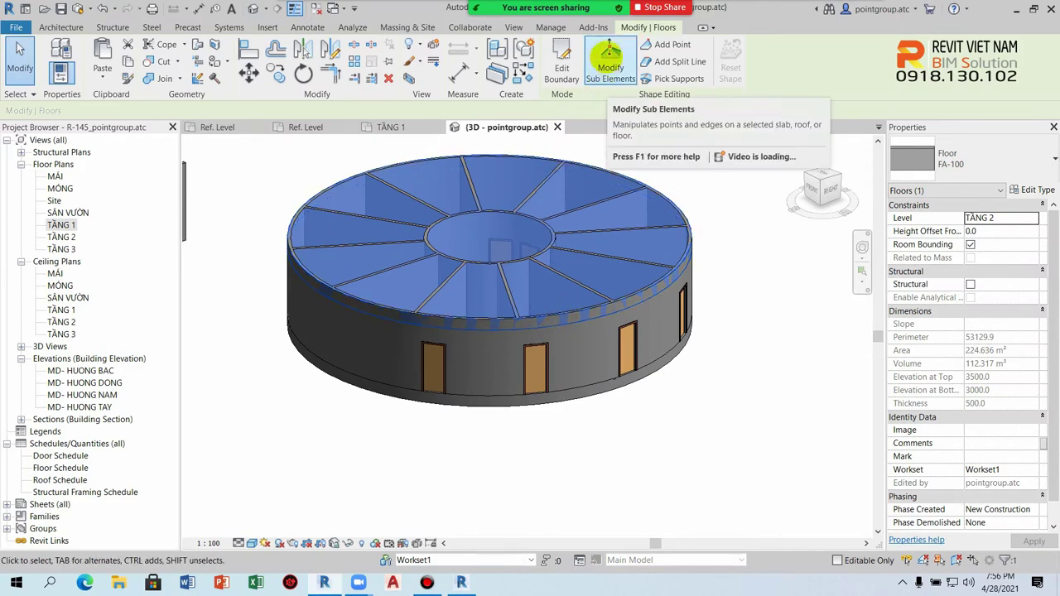
- Briefly enter shape editing on the slab, then select the upper TẦNG 2 floor
left_click(611, 66)
middle_click_drag(513, 189, 537, 229)
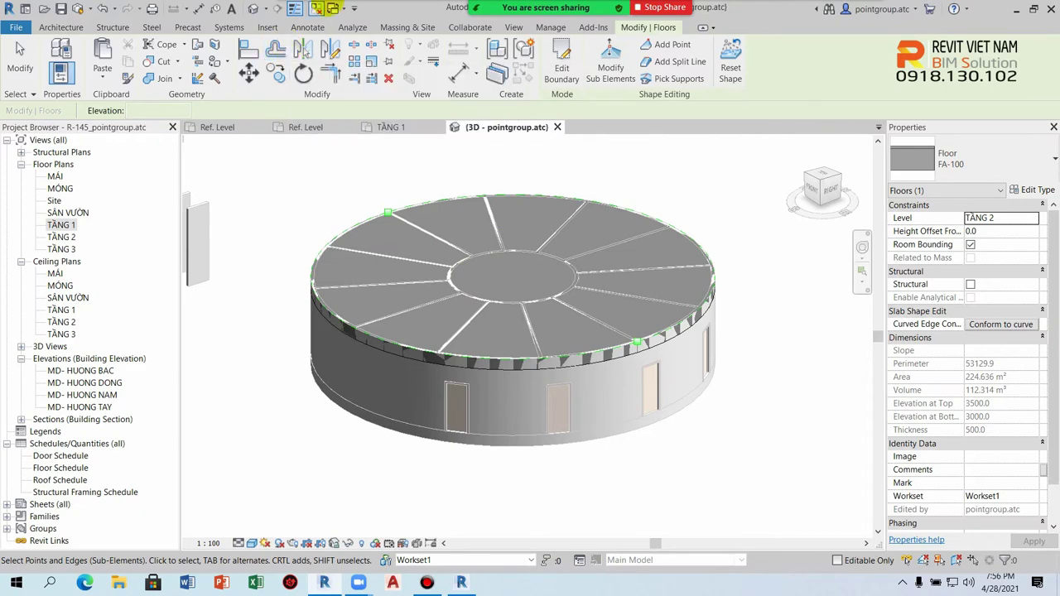
key("Escape")
key("Escape")
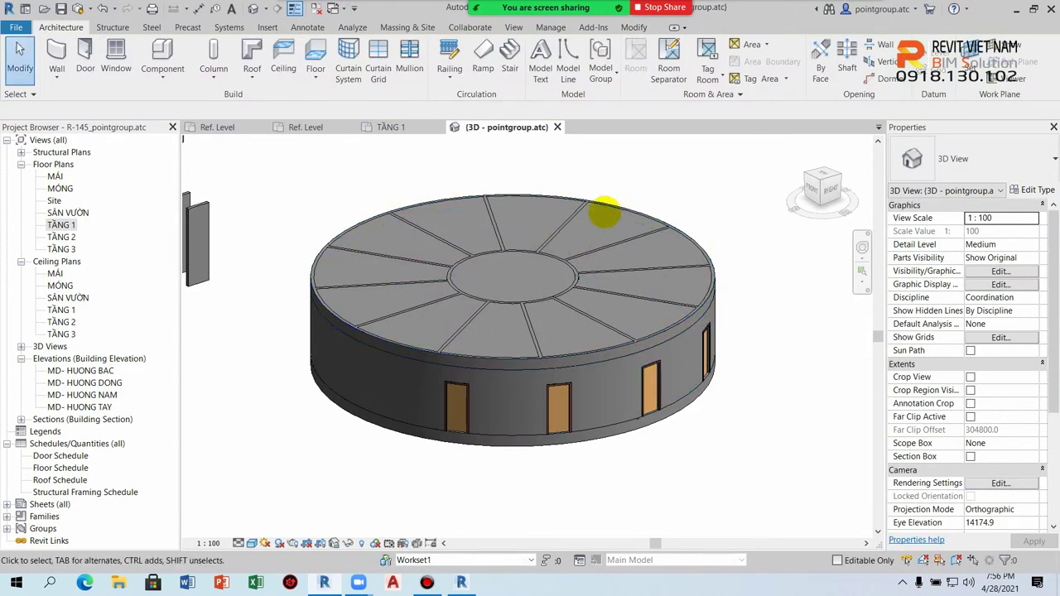
left_click(616, 209)
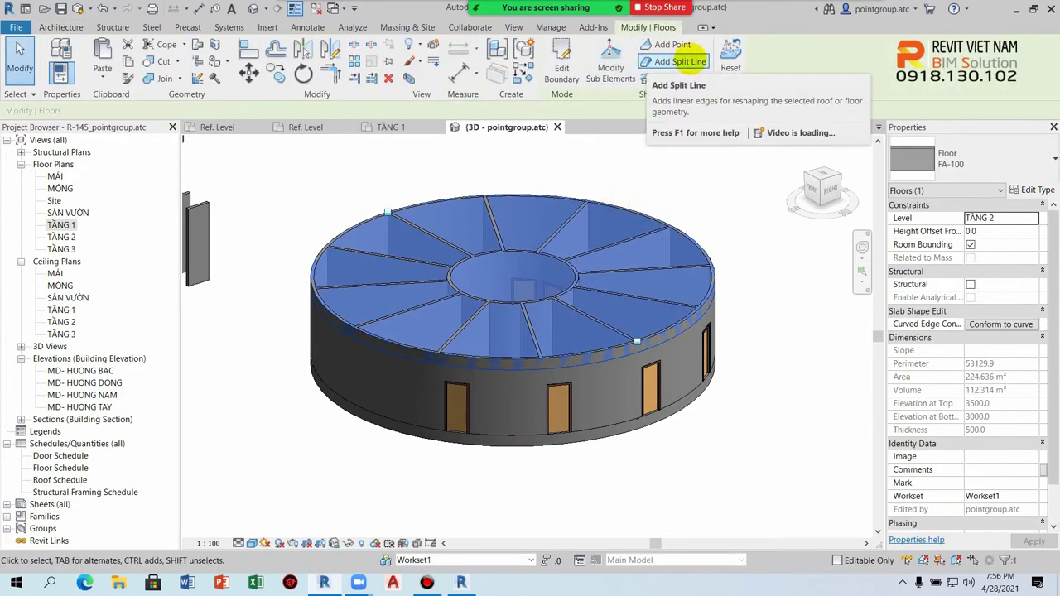
- Edit the TẦNG 2 floor boundary and add the inner circular wall with Pick Walls
double_click(603, 207)
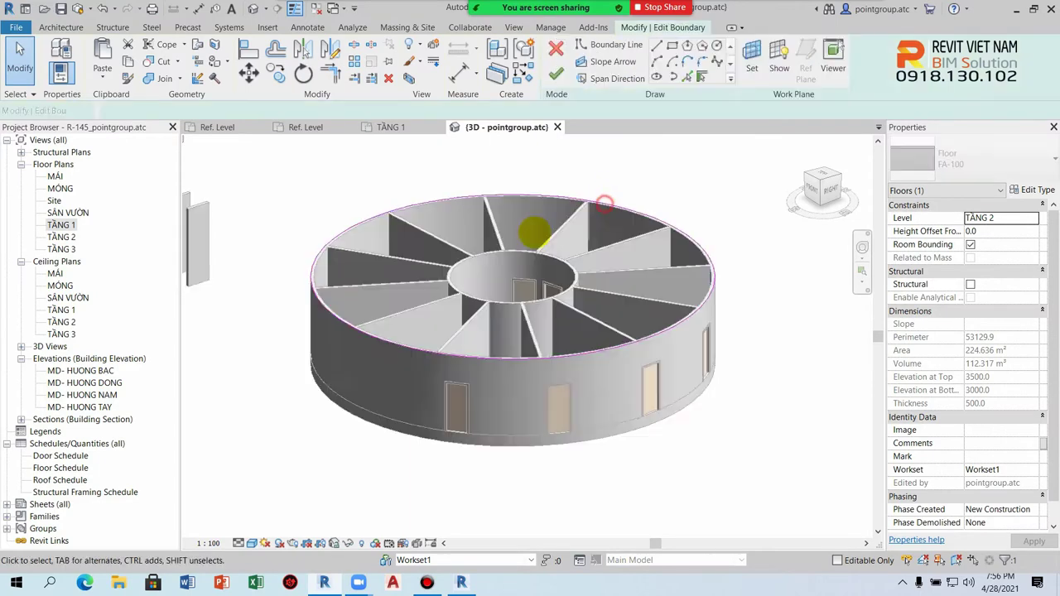
scroll(531, 236, "up", 3)
left_click(701, 76)
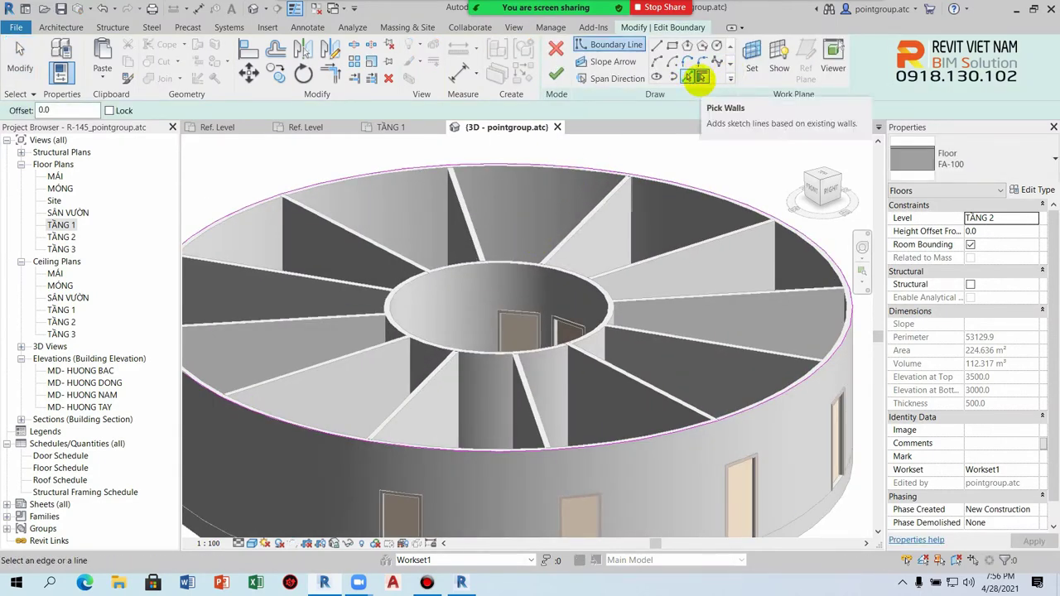
scroll(468, 270, "up", 3)
left_click(468, 269)
scroll(468, 269, "up", 1)
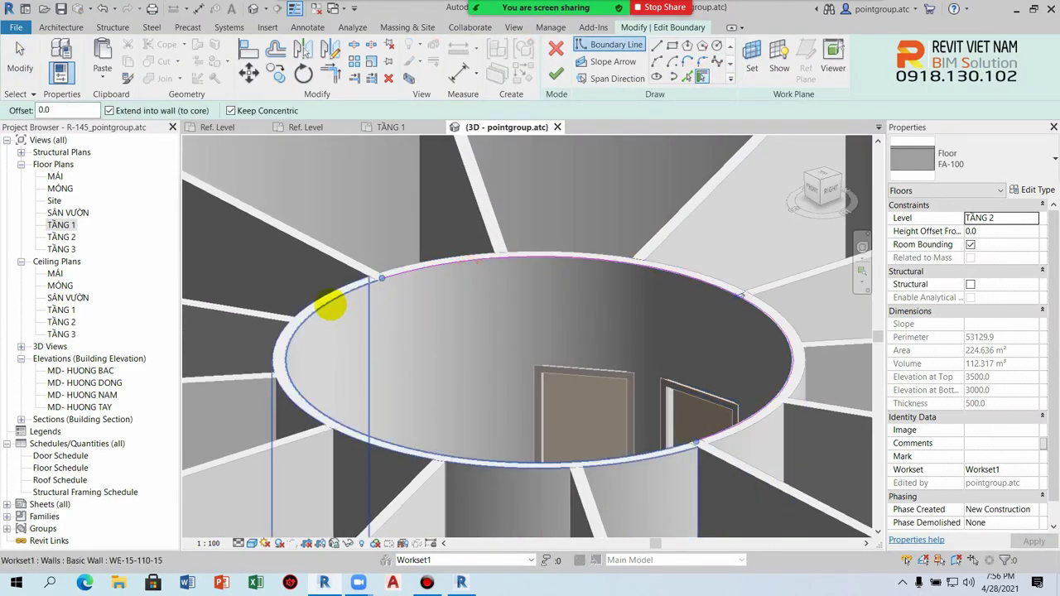
- In the TẦNG 1 plan, align the boundary arc to the wall and dismiss the constraints error
double_click(61, 225)
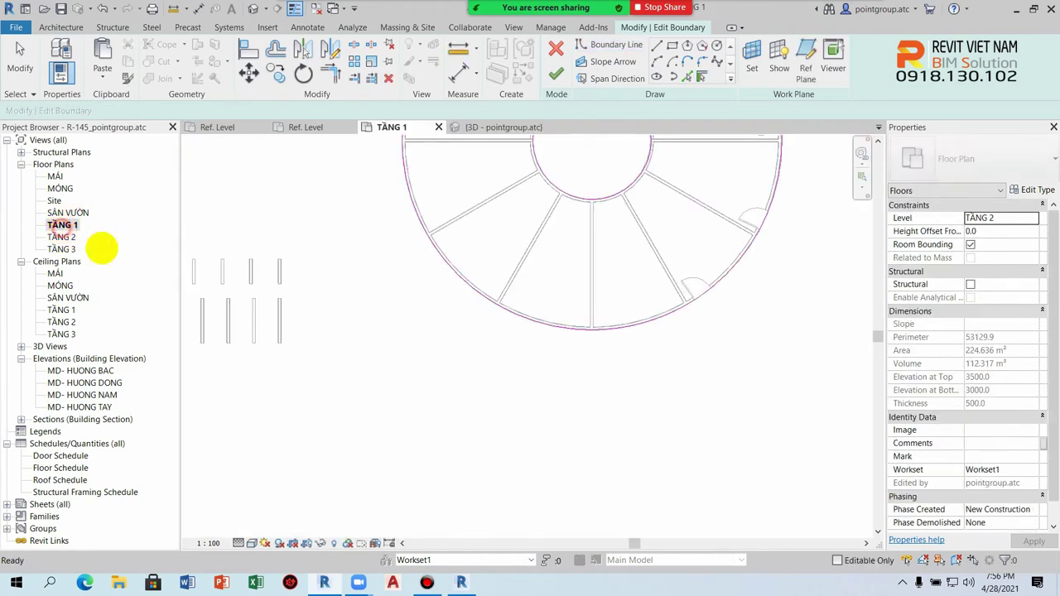
scroll(511, 227, "up", 2)
scroll(549, 260, "up", 2)
scroll(468, 296, "up", 2)
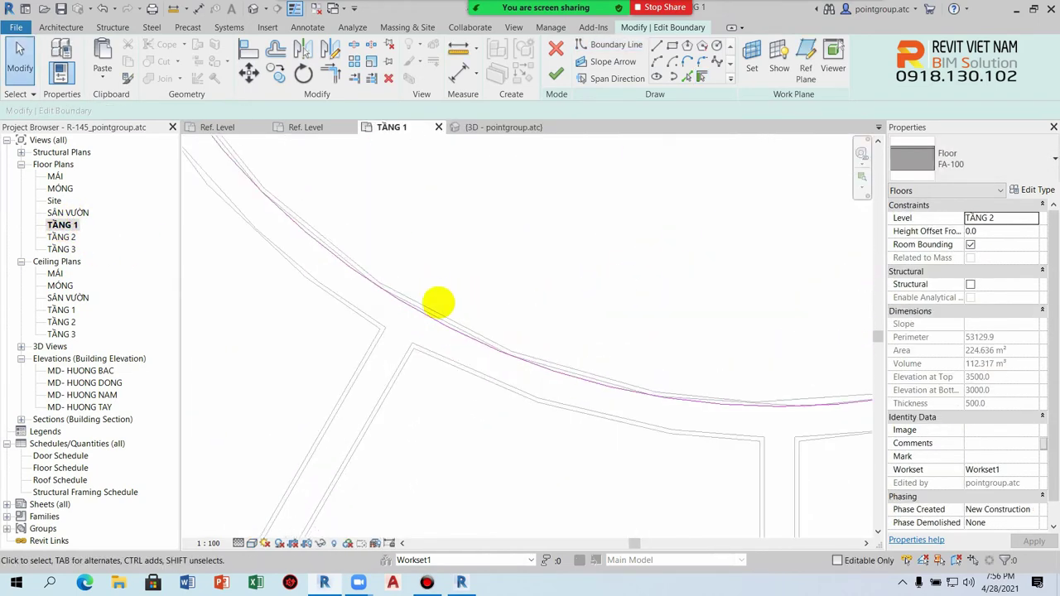
left_click(439, 309)
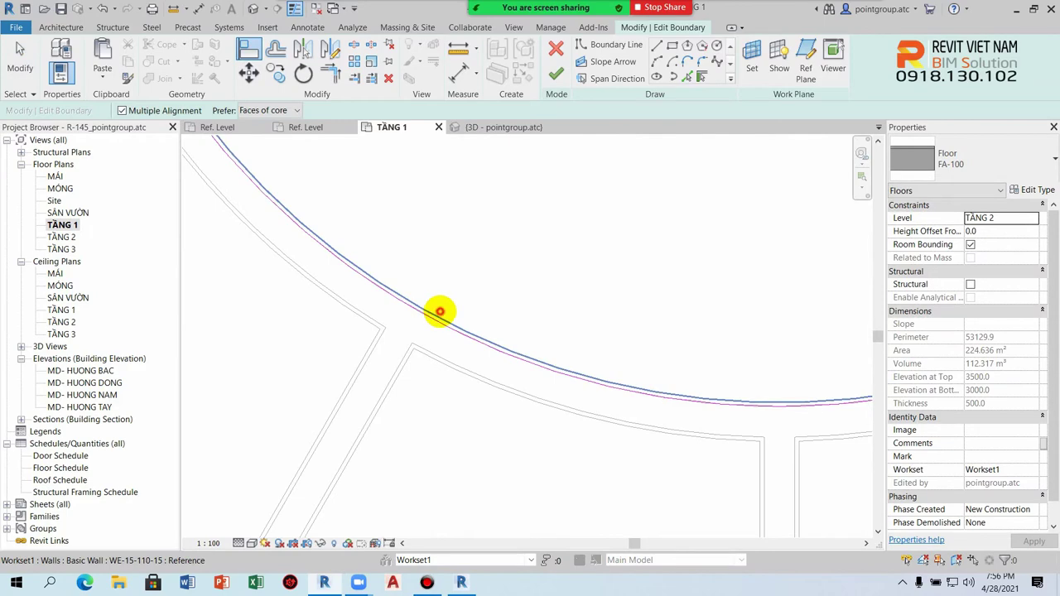
left_click(440, 319)
left_click(1020, 550)
scroll(759, 374, "down", 2)
scroll(539, 491, "down", 2)
scroll(577, 454, "down", 2)
- Pick the inner arc with Pick Lines, finish the boundary, and attach the walls to the floor
left_click(466, 170)
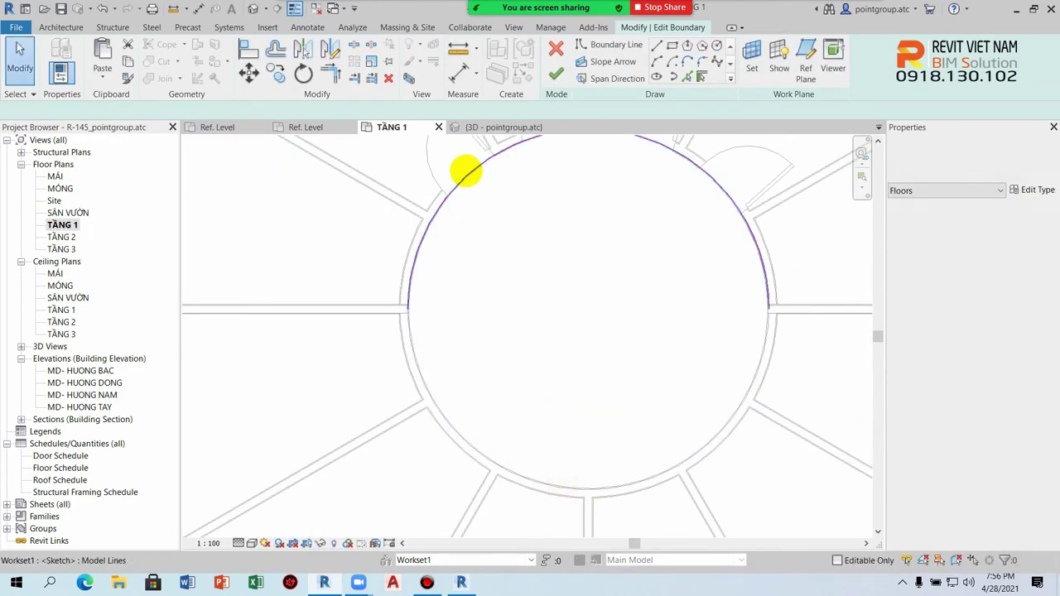
left_click(687, 77)
scroll(501, 156, "up", 3)
middle_click_drag(497, 158, 437, 279)
scroll(538, 298, "down", 3)
scroll(407, 468, "up", 4)
scroll(352, 493, "down", 3)
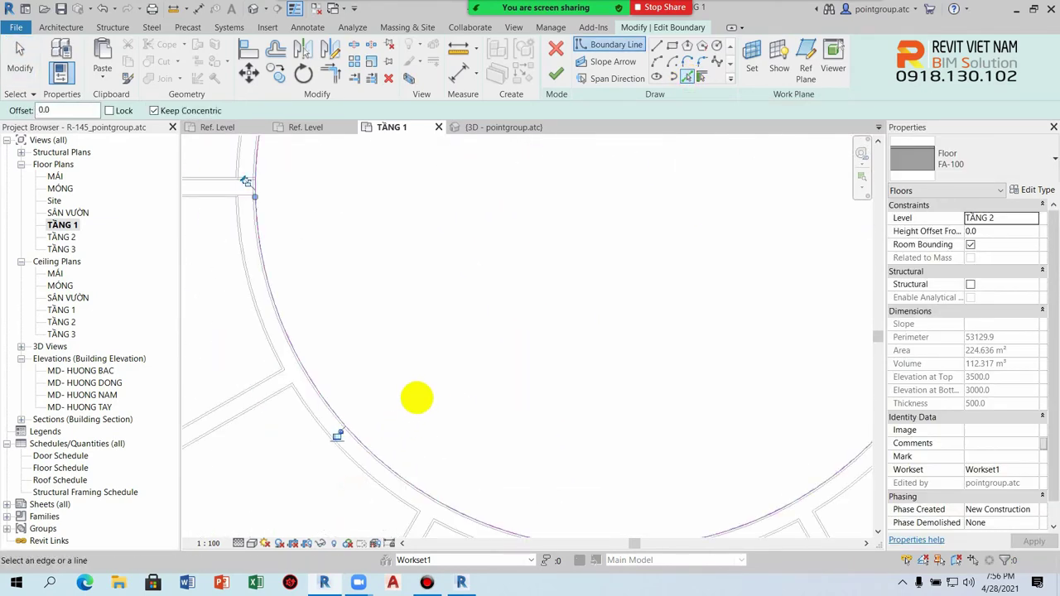
scroll(414, 397, "down", 2)
left_click(556, 75)
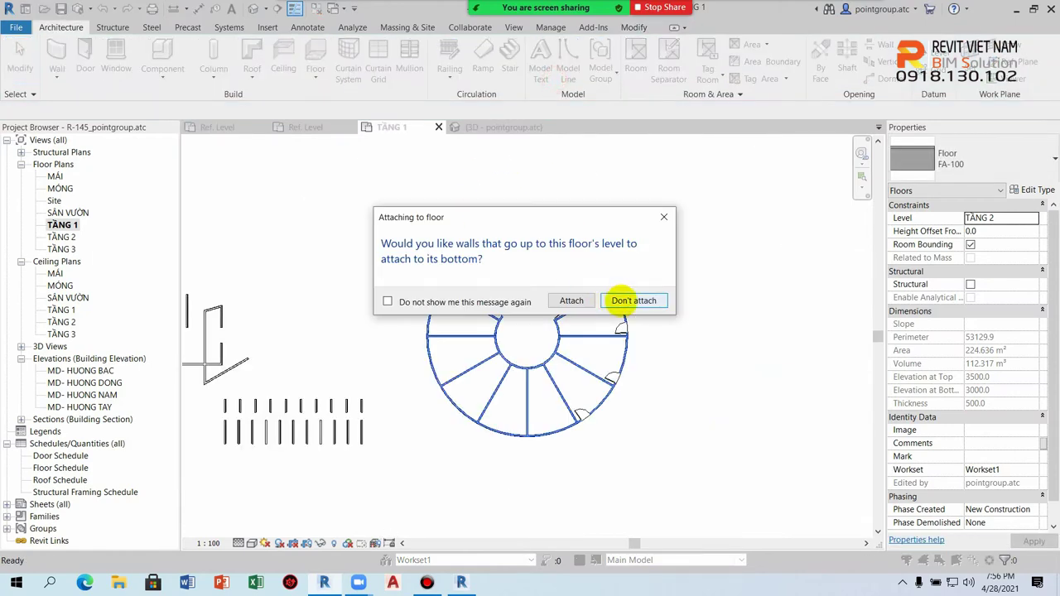
left_click(570, 300)
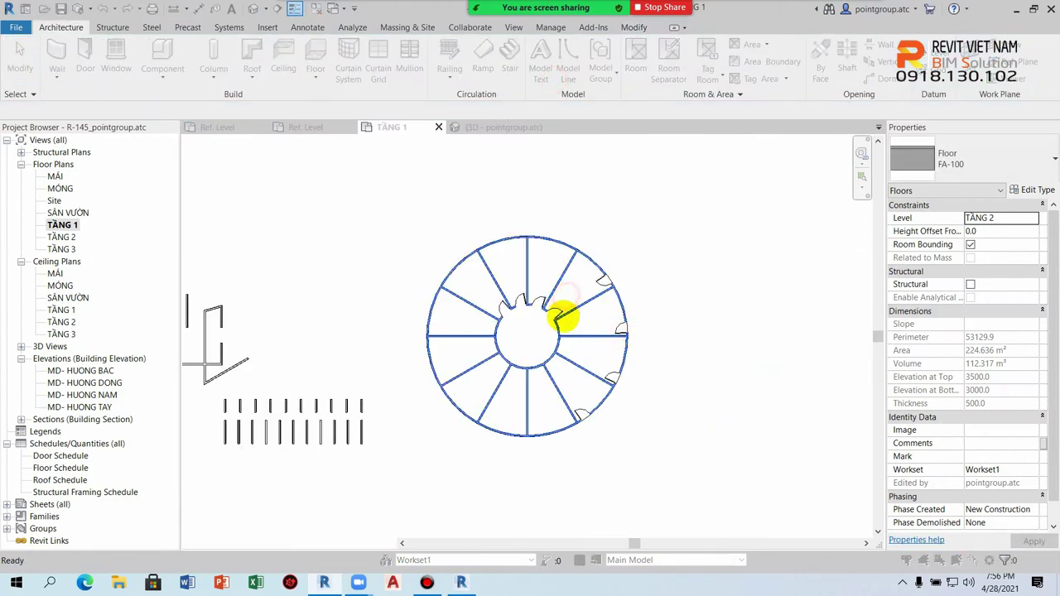
- In the default 3D view, raise a shape point on the ring slab to 2600
left_click(456, 336)
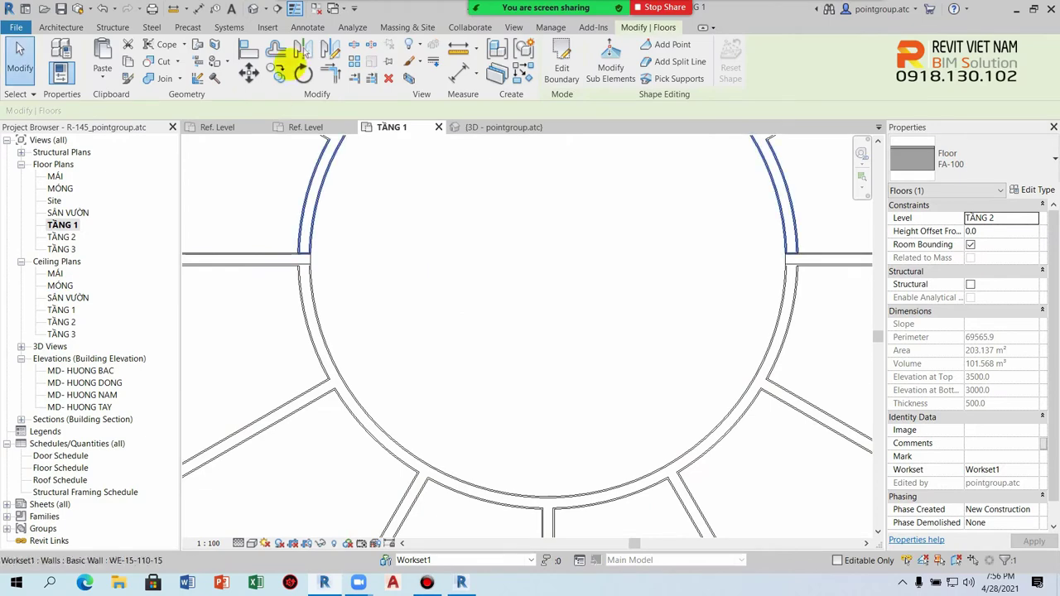
left_click(253, 9)
scroll(549, 307, "down", 3)
scroll(580, 315, "down", 3)
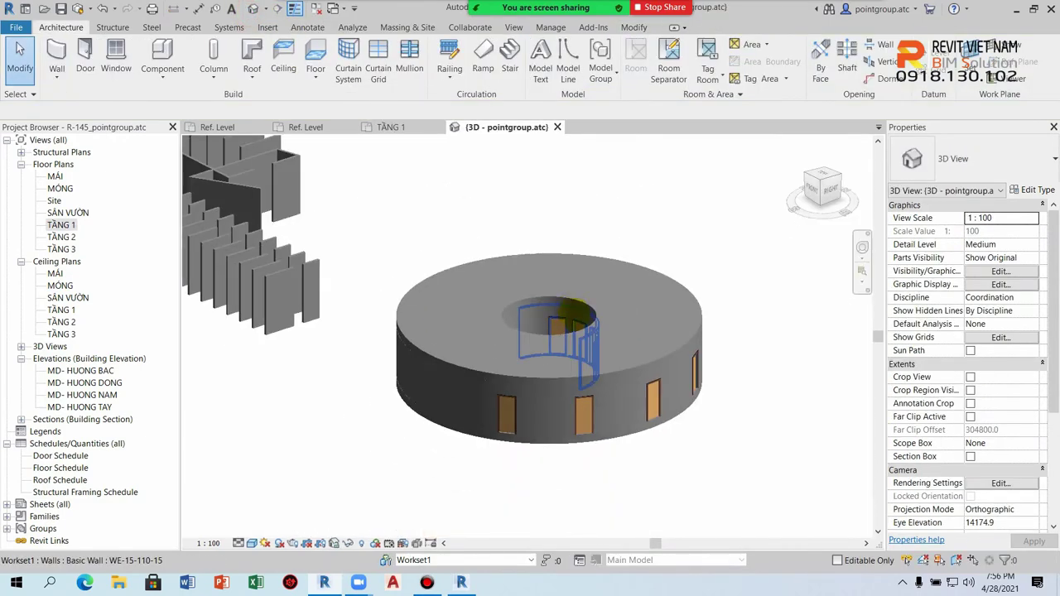
left_click(597, 319)
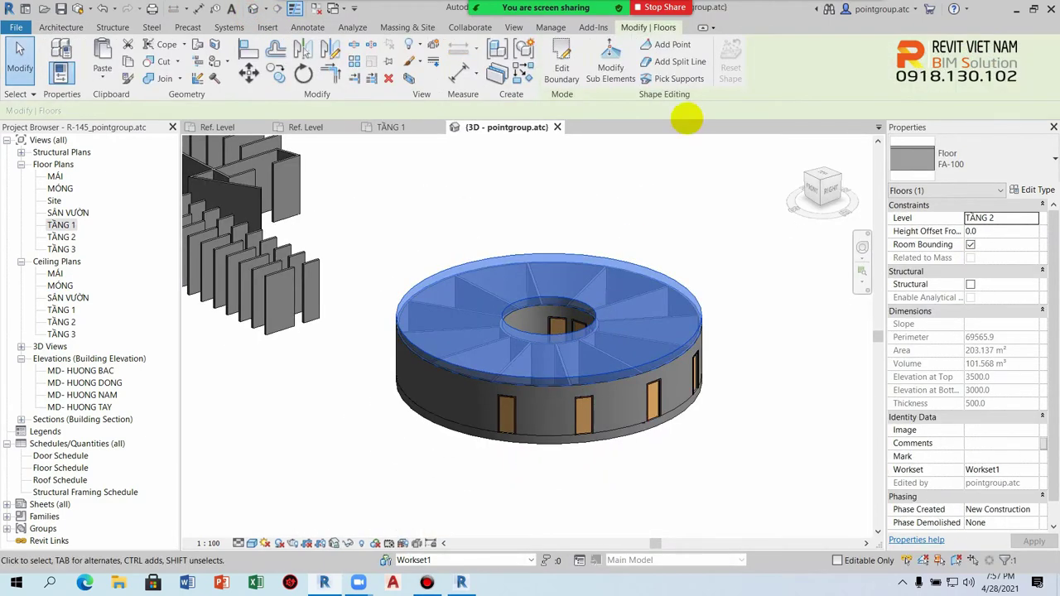
left_click(616, 66)
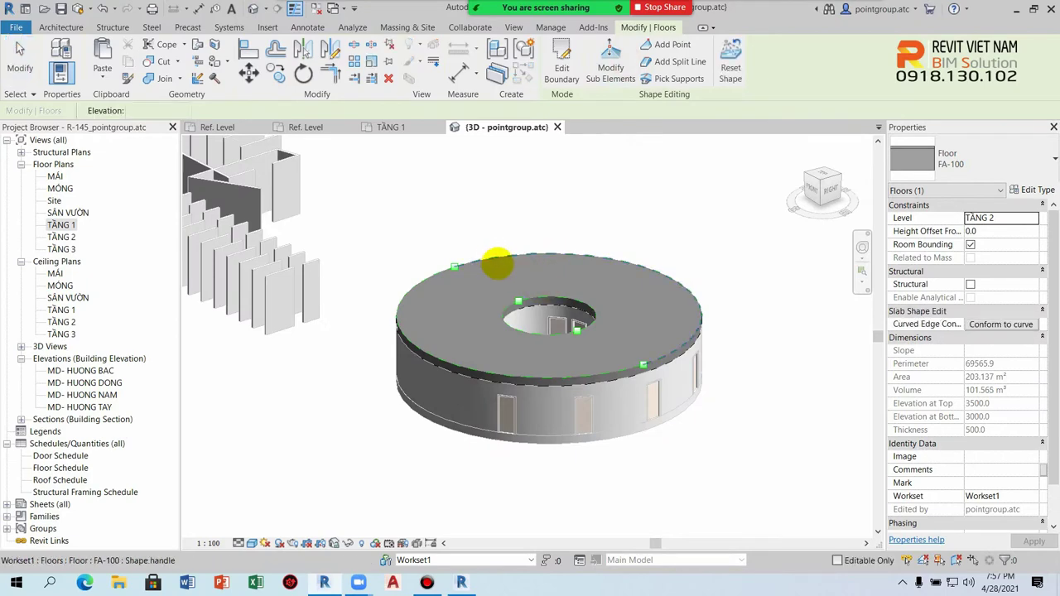
left_click_drag(472, 284, 456, 260)
key("Return")
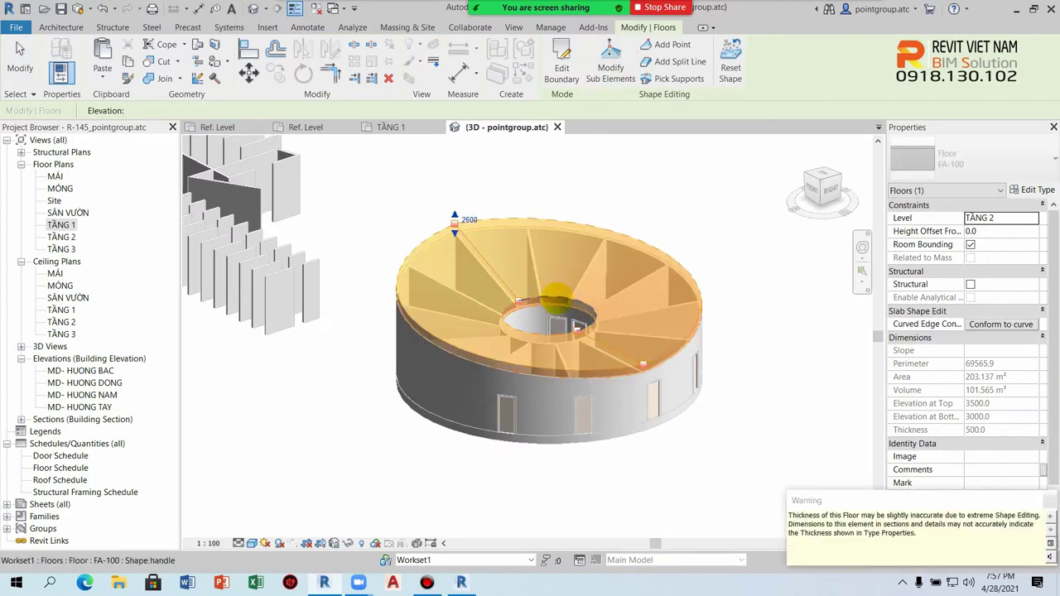
- Lower an inner-edge shape point to 2500 and exit shape editing
scroll(586, 339, "up", 3)
left_click(586, 339)
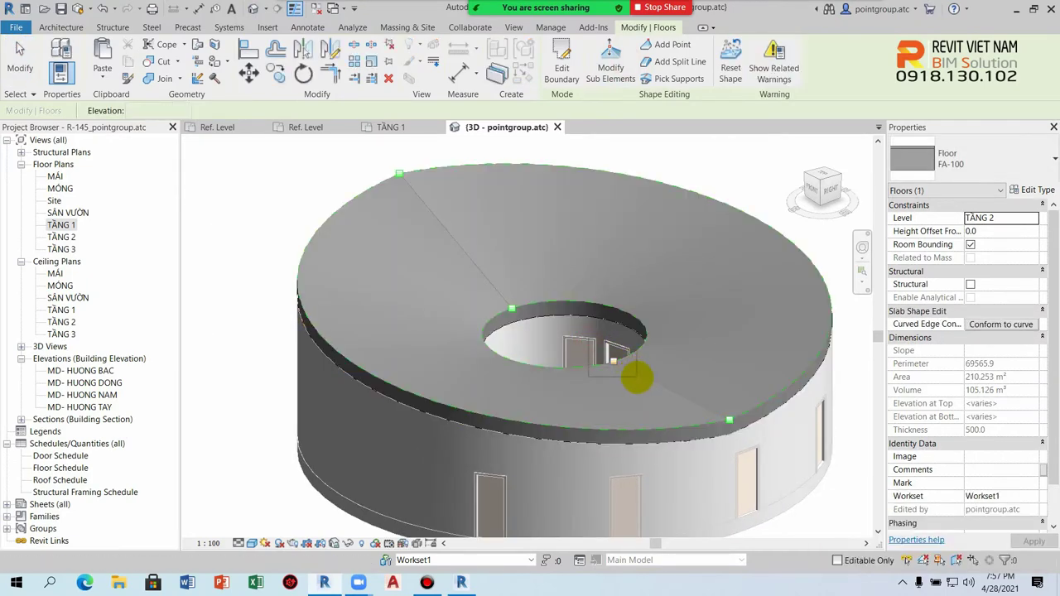
left_click_drag(615, 358, 623, 286)
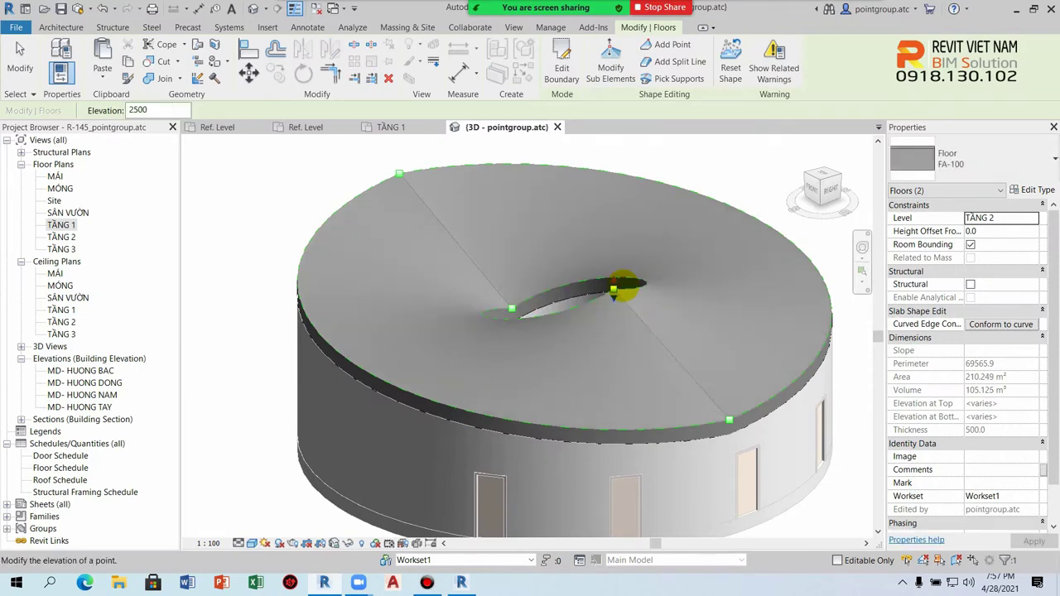
scroll(621, 331, "down", 2)
scroll(627, 335, "down", 1)
mouse_move(627, 335)
middle_mouse_down("shift")
mouse_move(663, 284)
mouse_move(752, 255)
mouse_move(786, 315)
mouse_move(525, 298)
mouse_move(546, 332)
middle_mouse_up("shift")
scroll(525, 298, "up", 2)
key("Escape")
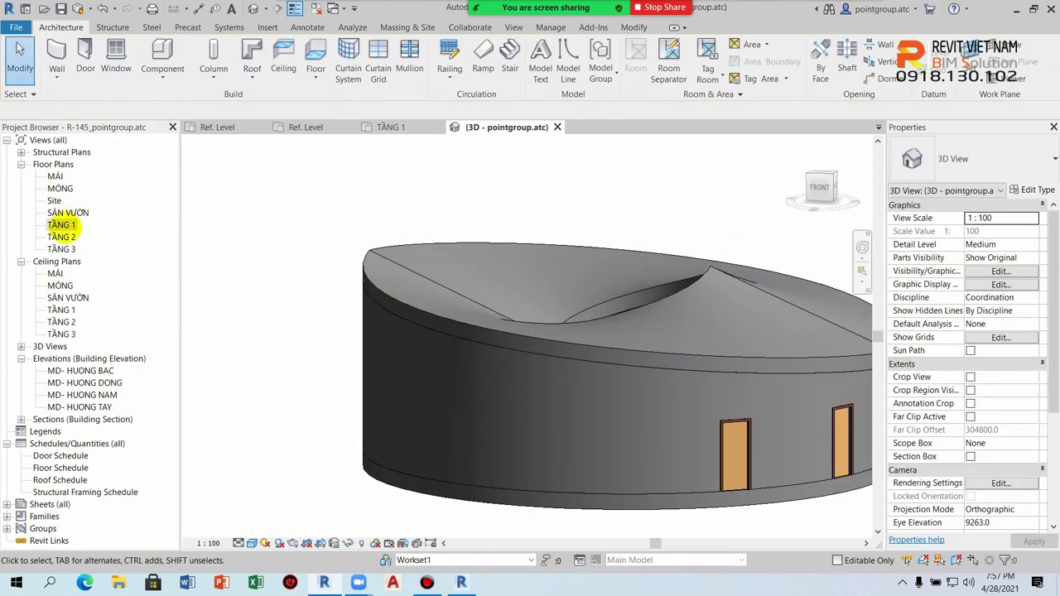
- On the TẦNG 1 plan, place a horizontal section line across the circular building
double_click(62, 224)
scroll(516, 347, "down", 3)
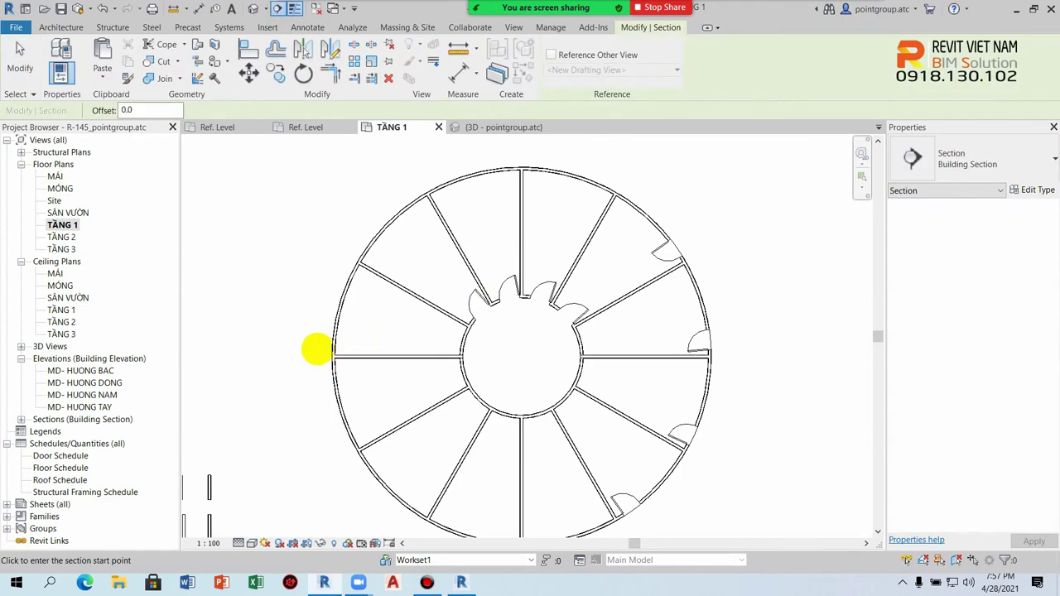
left_click(311, 322)
left_click(751, 323)
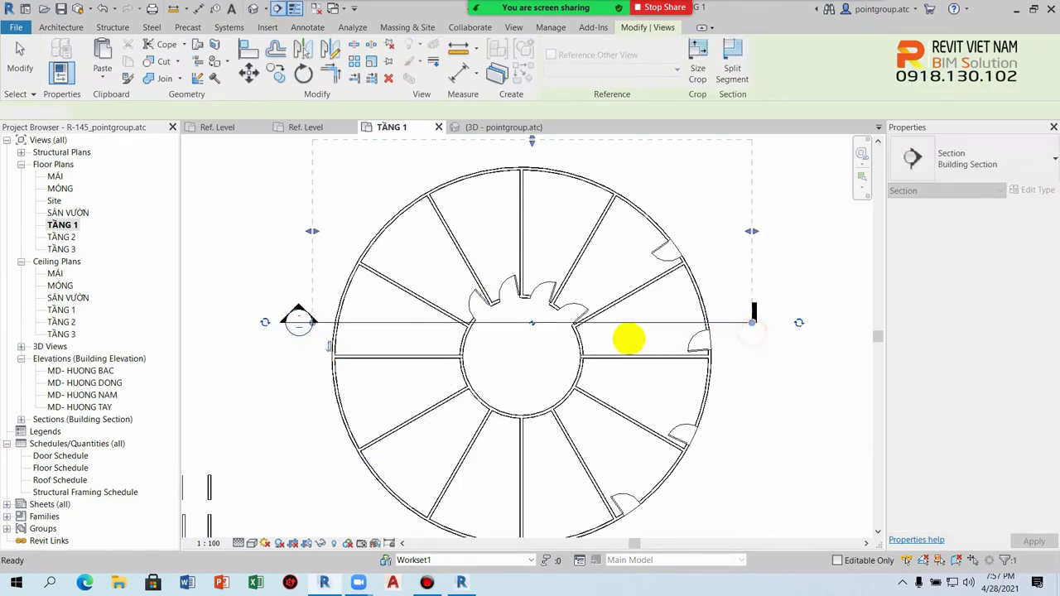
key("Escape")
key("Escape")
left_click(626, 337)
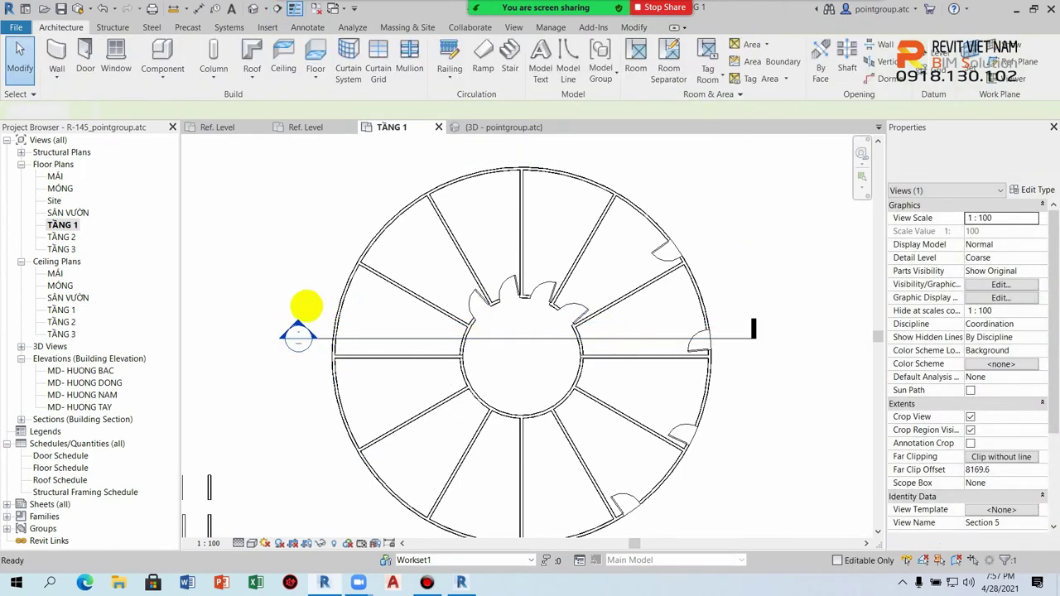
- Open Section 5 to inspect the roof slab profile, then return to the default 3D view
double_click(300, 330)
scroll(473, 276, "up", 3)
scroll(671, 326, "down", 3)
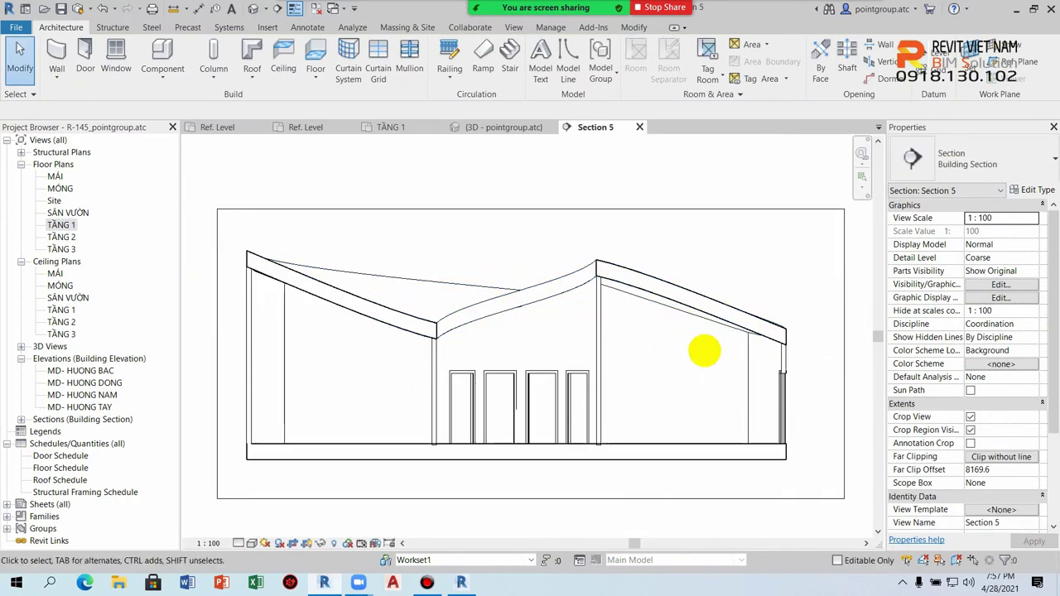
scroll(558, 279, "up", 3)
middle_click_drag(656, 343, 557, 355)
scroll(557, 354, "down", 3)
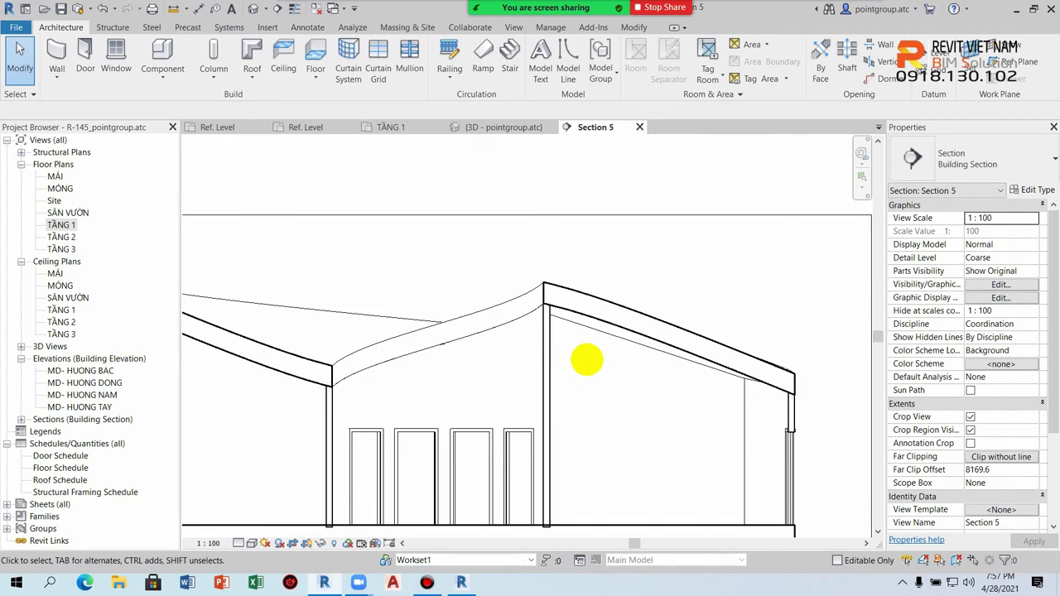
left_click(190, 302)
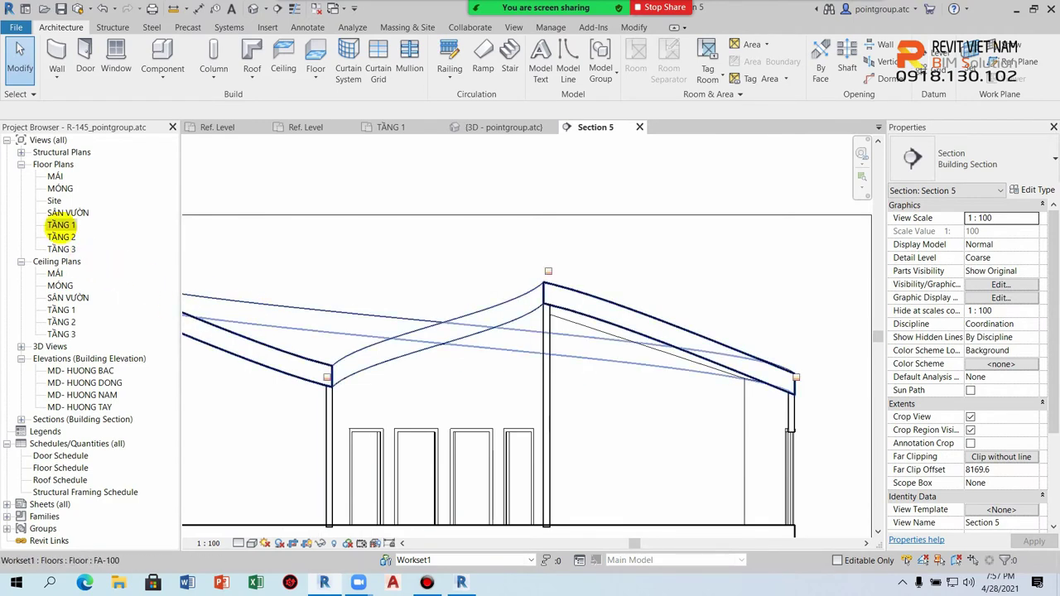
double_click(60, 224)
left_click(252, 10)
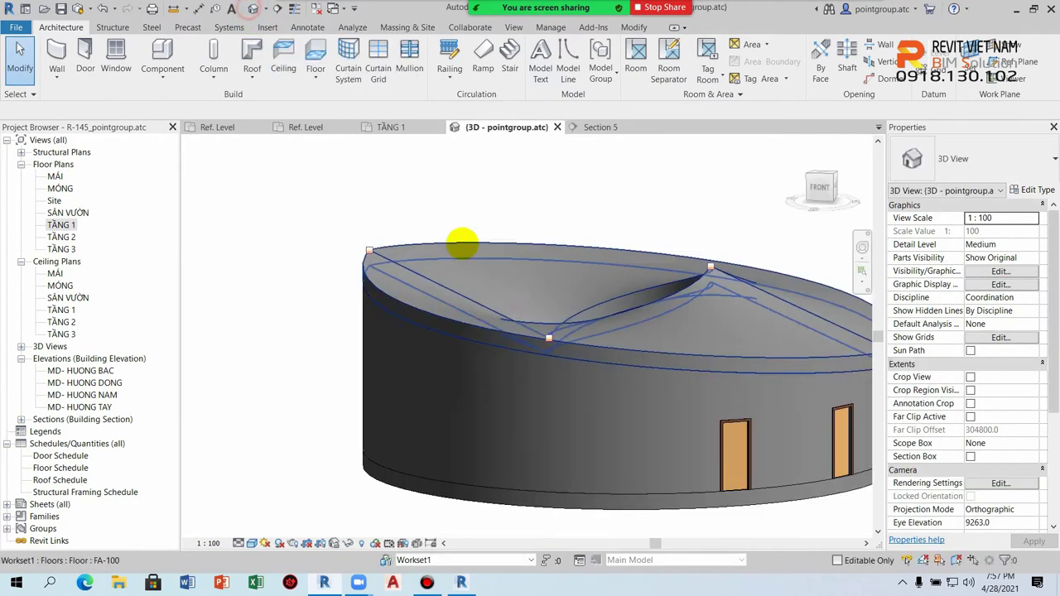
- Select the roof slab and finish its boundary sketch unchanged
scroll(544, 327, "down", 3)
left_click(591, 280)
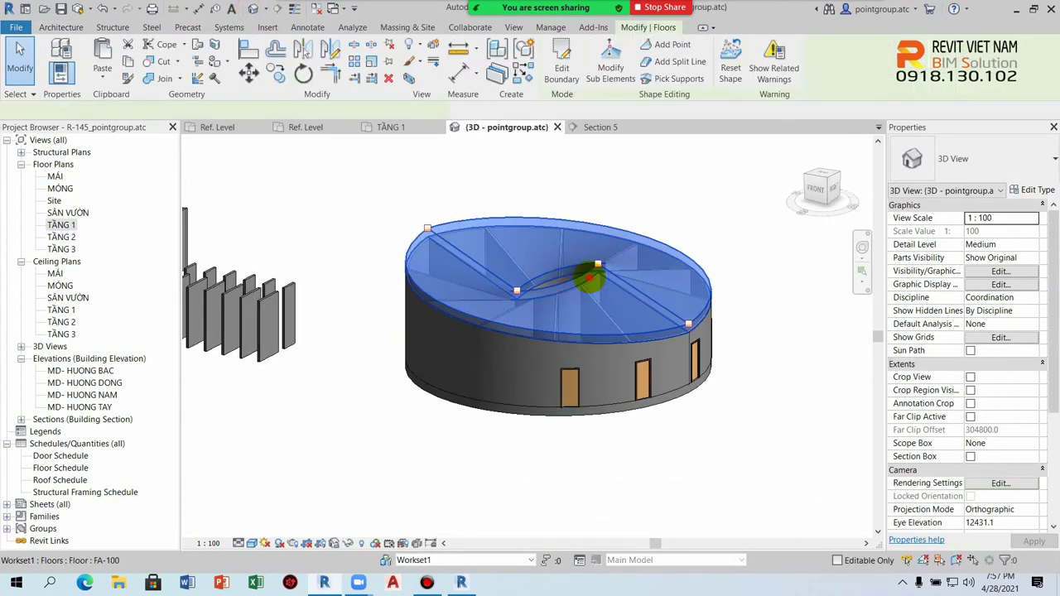
double_click(571, 268)
left_click(555, 74)
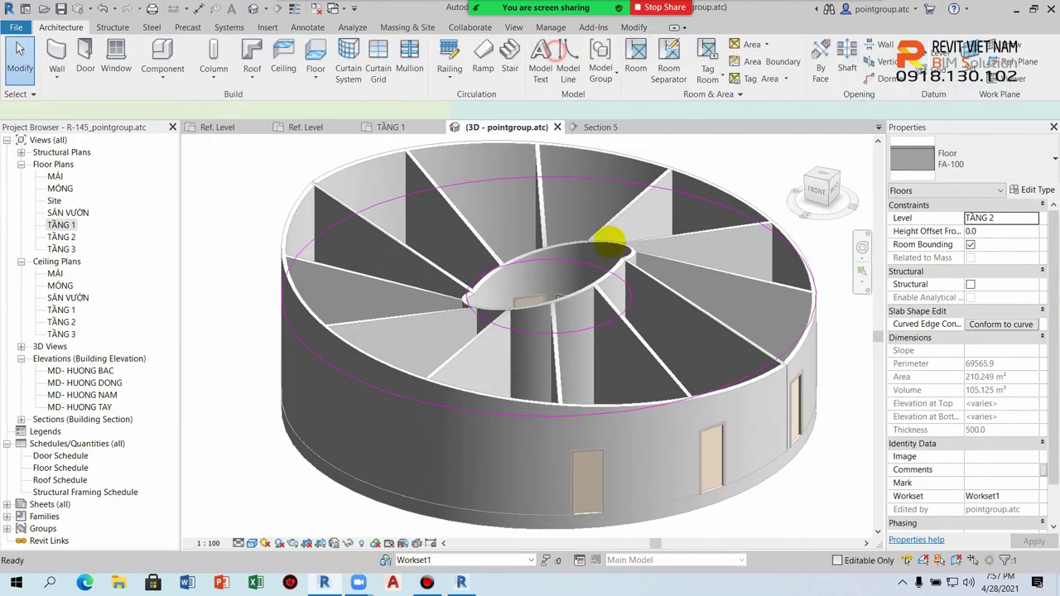
scroll(611, 236, "down", 2)
- Raise slab shape points: outer edge to 1700, inner opening to 3000, inner peak to 6100
left_click(610, 60)
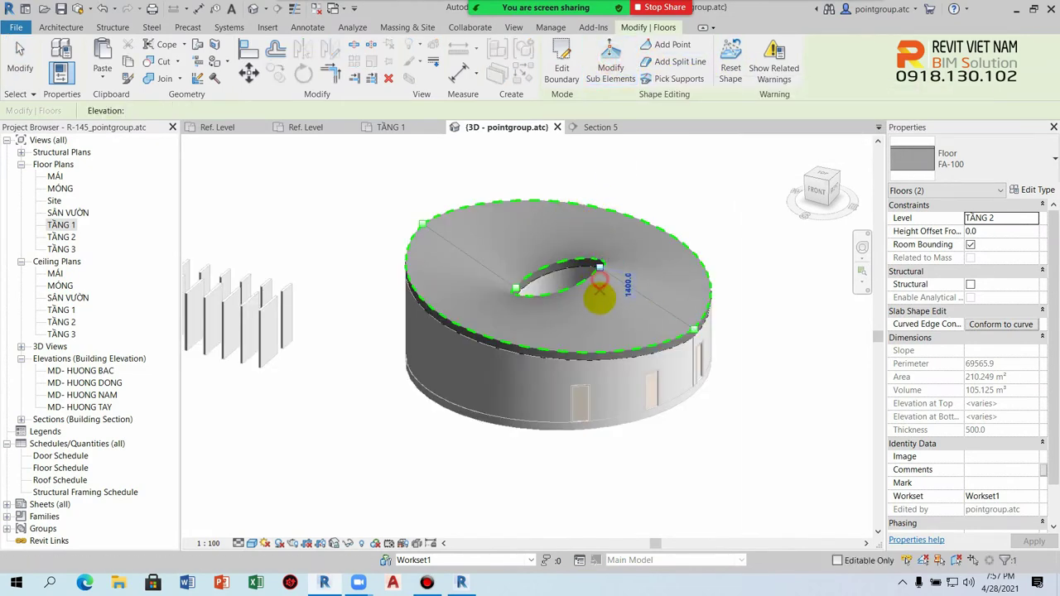
type("400")
left_click_drag(676, 288, 712, 354)
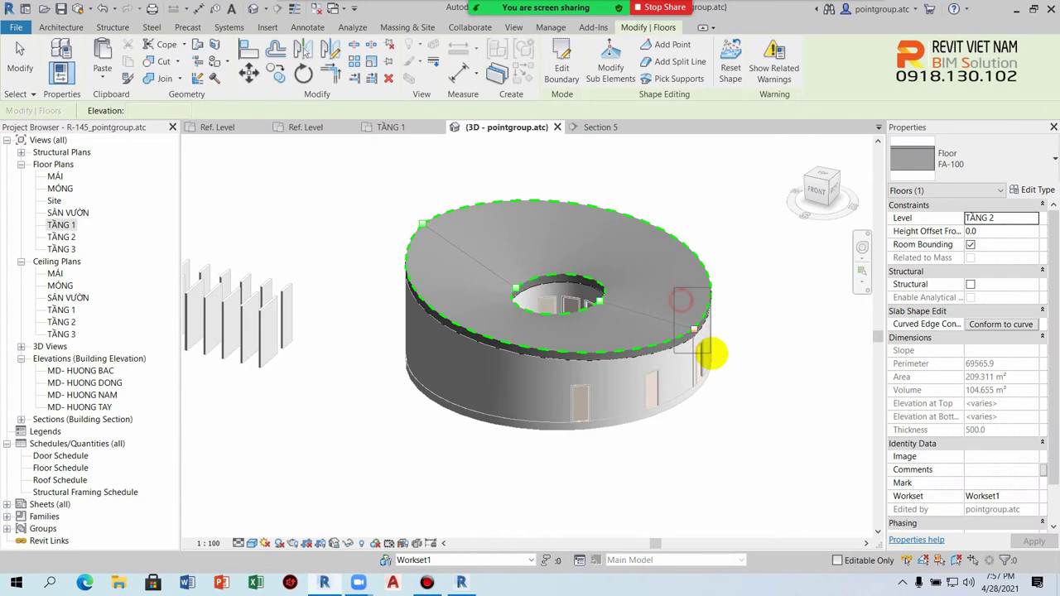
mouse_move(693, 318)
left_mouse_down()
mouse_move(694, 302)
mouse_move(746, 348)
left_mouse_up()
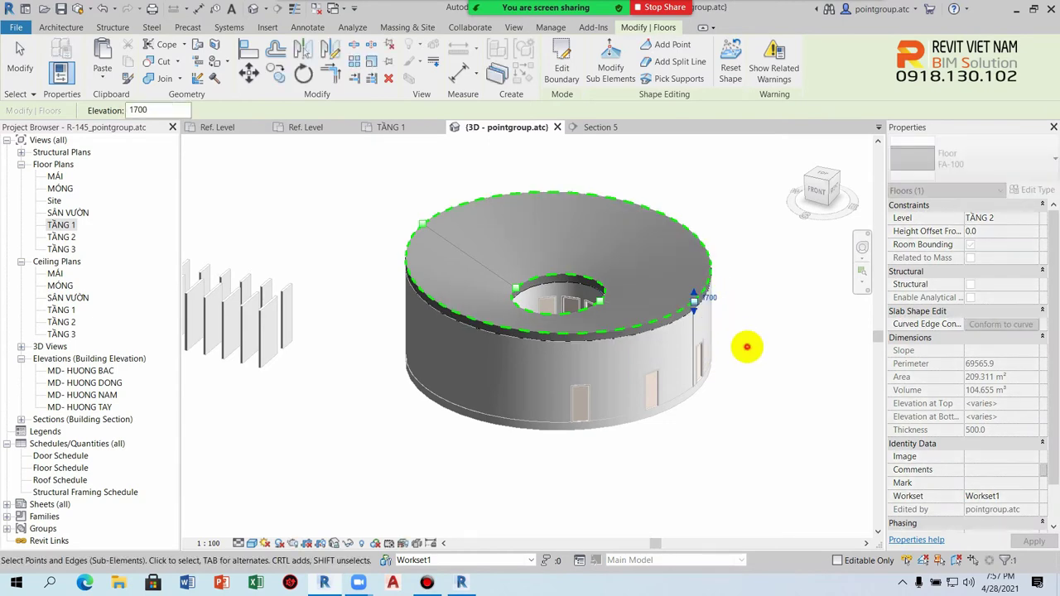
left_click_drag(479, 246, 520, 301)
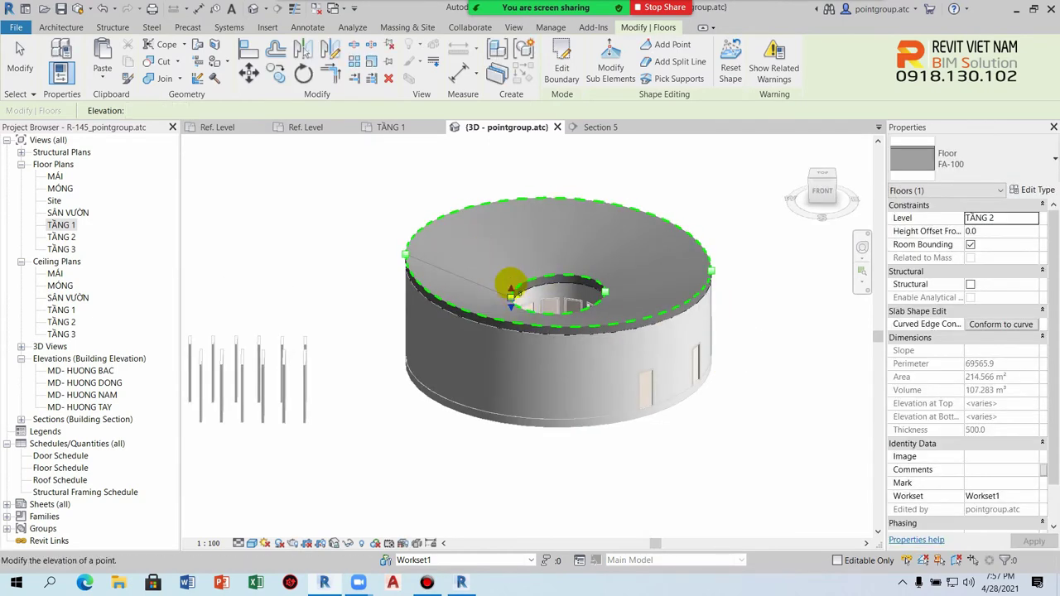
left_click_drag(508, 249, 510, 249)
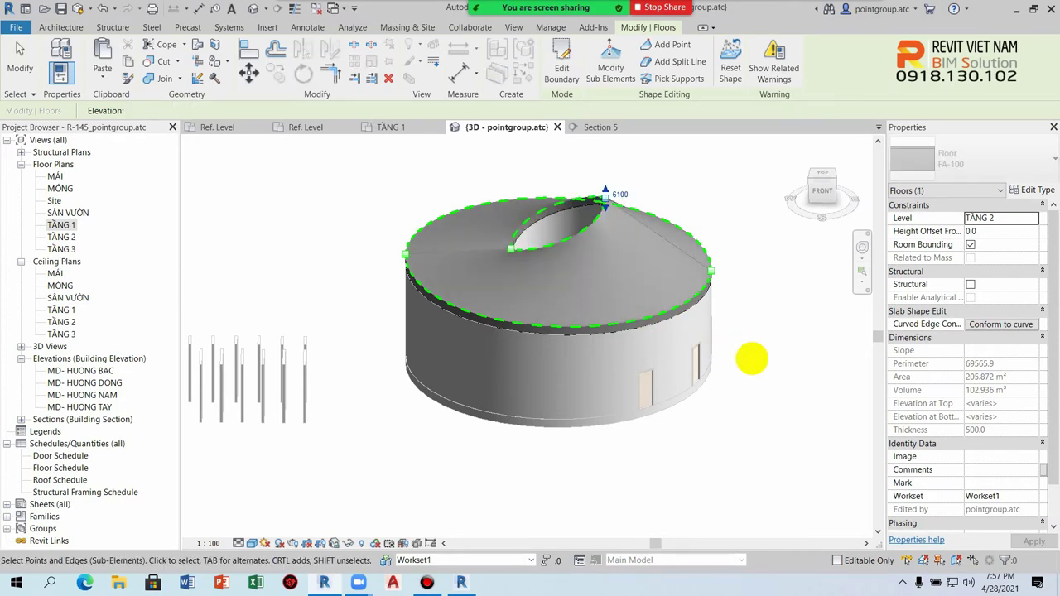
middle_click_drag(764, 362, 789, 372, "shift")
scroll(504, 260, "up", 3)
scroll(468, 206, "up", 2)
middle_click_drag(469, 206, 516, 263, "shift")
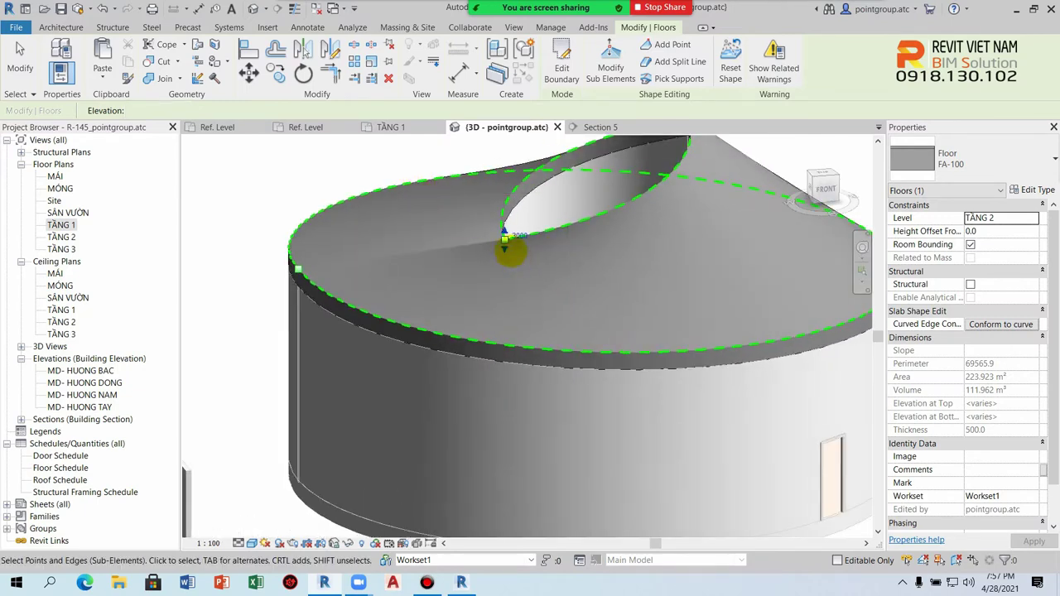
- Raise another edge point to 4500, then Reset Shape to flatten the slab
left_click(506, 232)
scroll(530, 248, "down", 5)
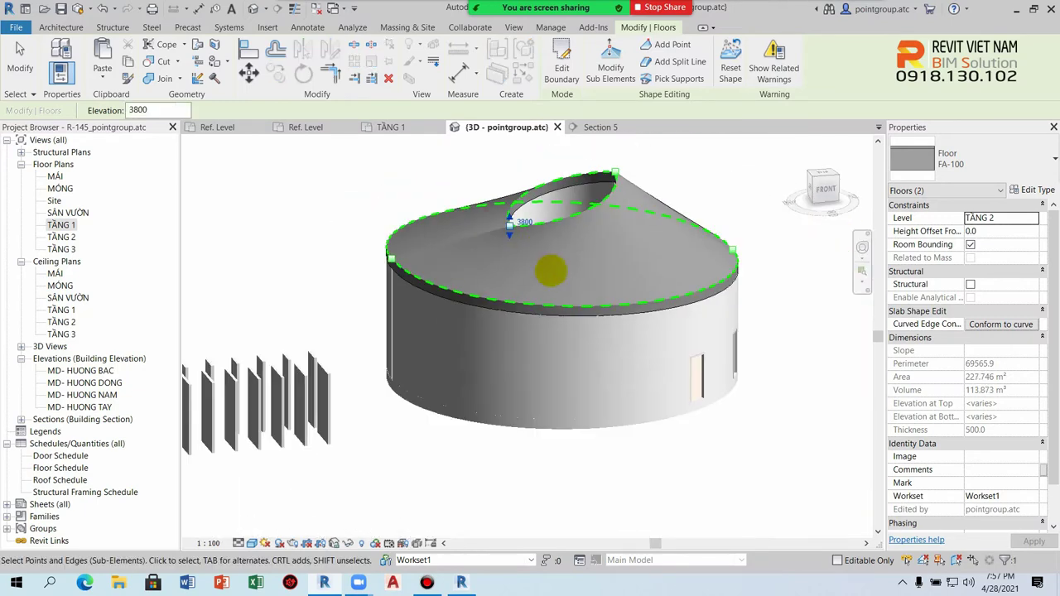
middle_click_drag(552, 267, 476, 265, "shift")
left_click(395, 208)
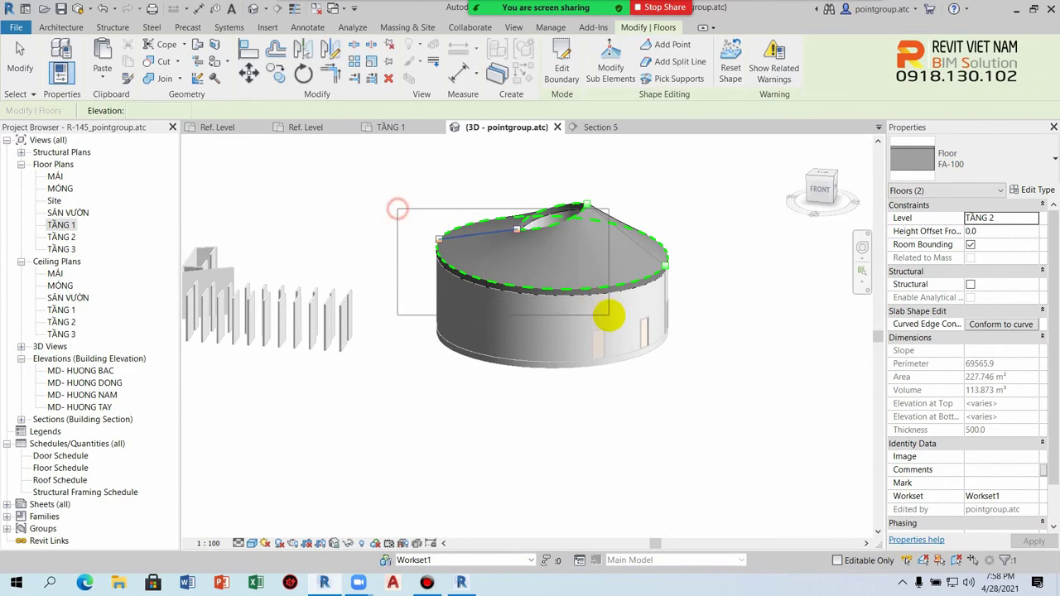
scroll(510, 248, "up", 3)
left_click(454, 215)
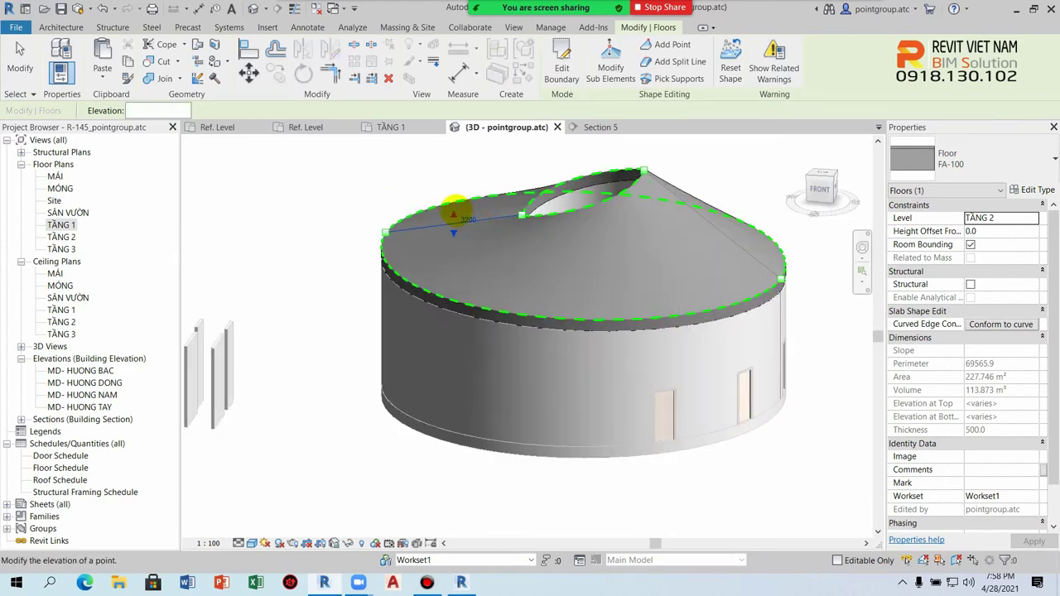
left_click_drag(453, 194, 466, 226)
mouse_move(554, 250)
middle_mouse_down("shift")
mouse_move(655, 286)
mouse_move(692, 341)
mouse_move(672, 300)
mouse_move(546, 182)
middle_mouse_up("shift")
key("Escape")
left_click(609, 222)
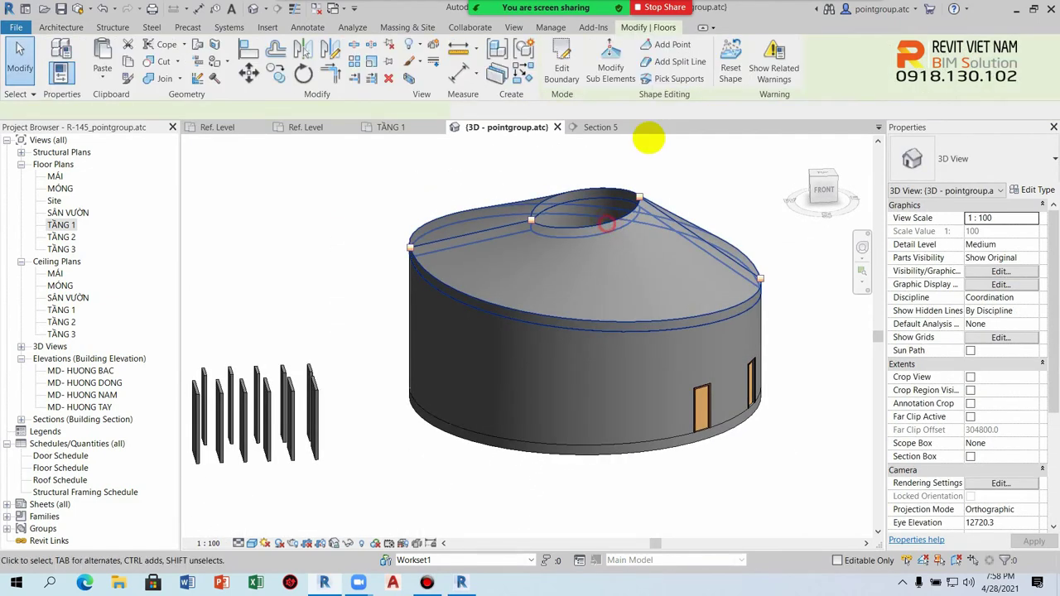
left_click(729, 59)
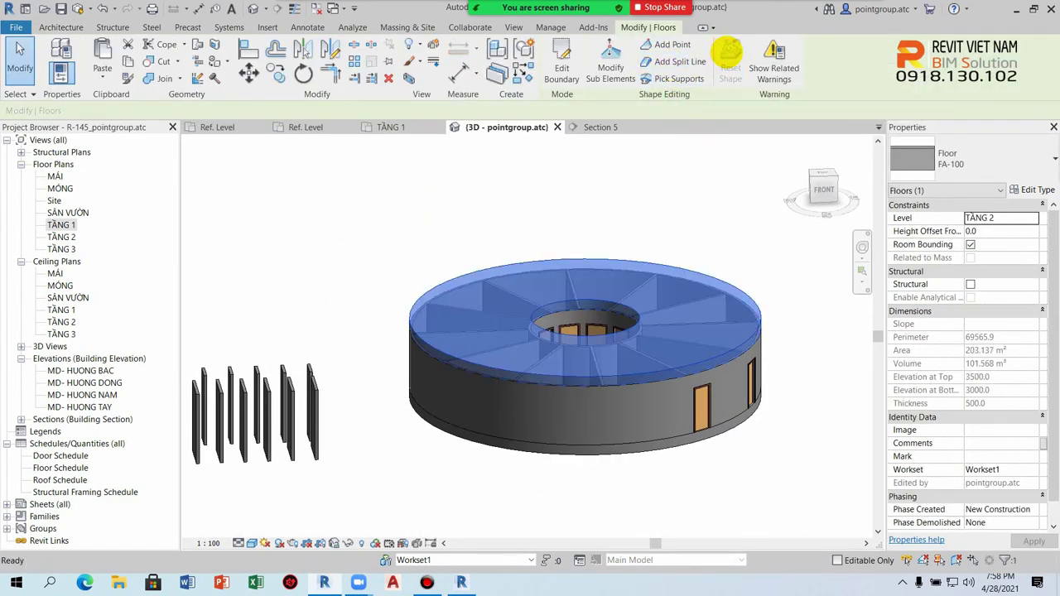
- Undo the shape reset and raise the slab's inner edge point to 3100
left_click(784, 428)
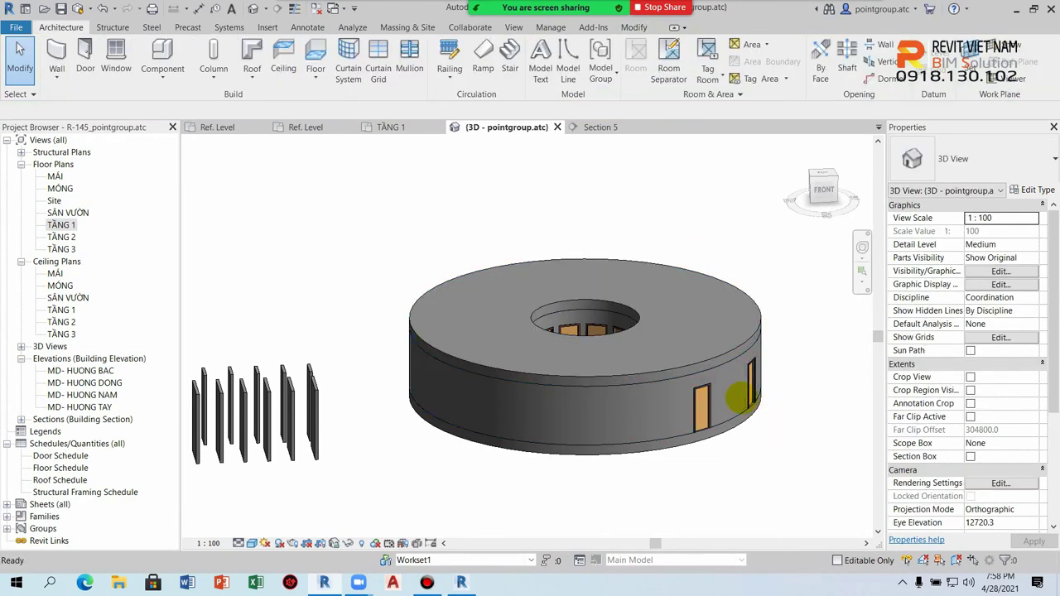
key("ctrl+z")
left_click(539, 229)
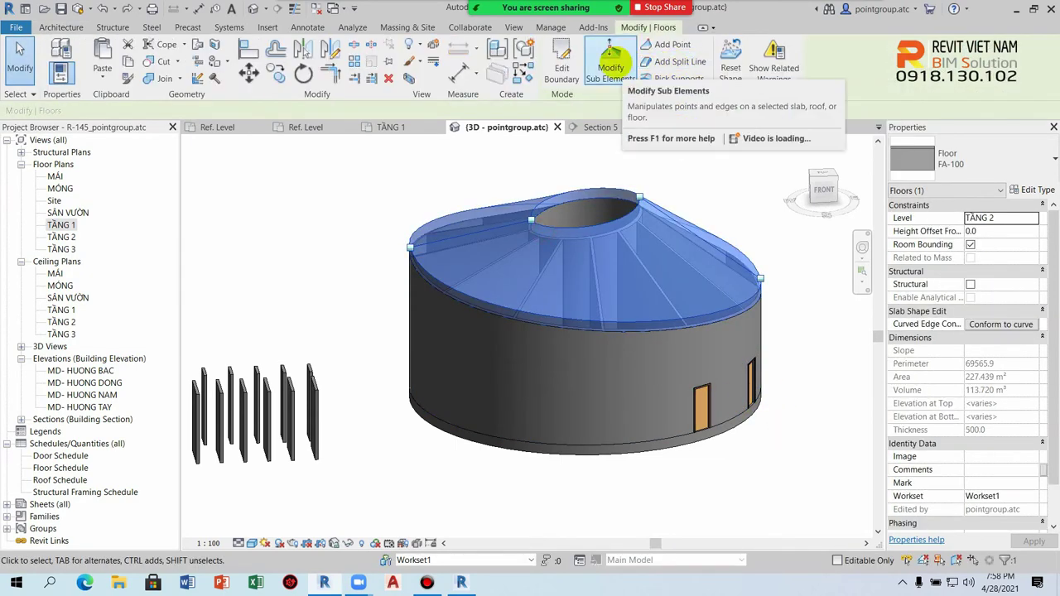
left_click(611, 62)
left_click(531, 220)
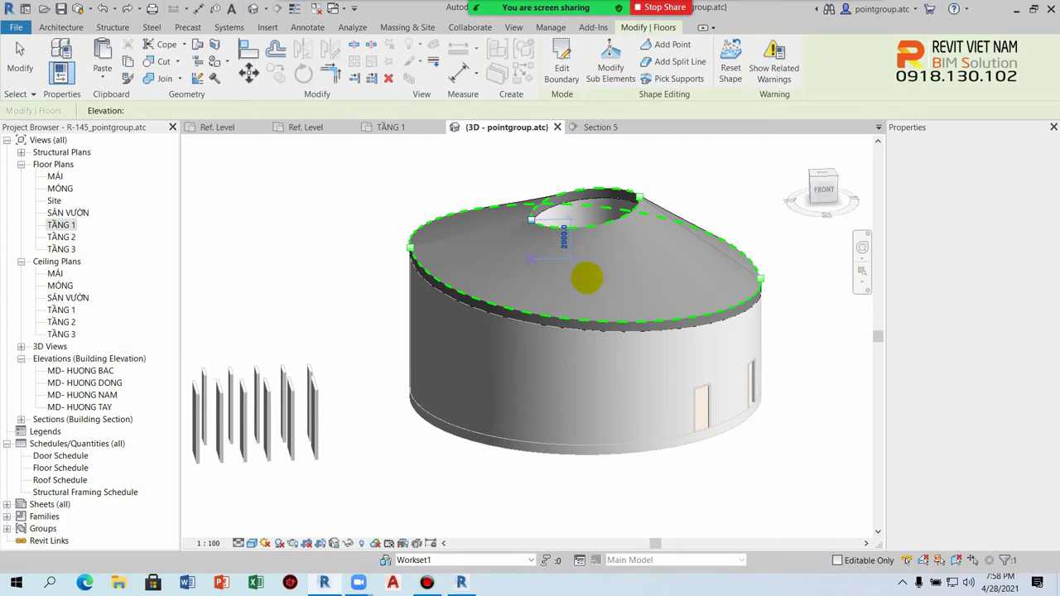
type("3100")
key("Return")
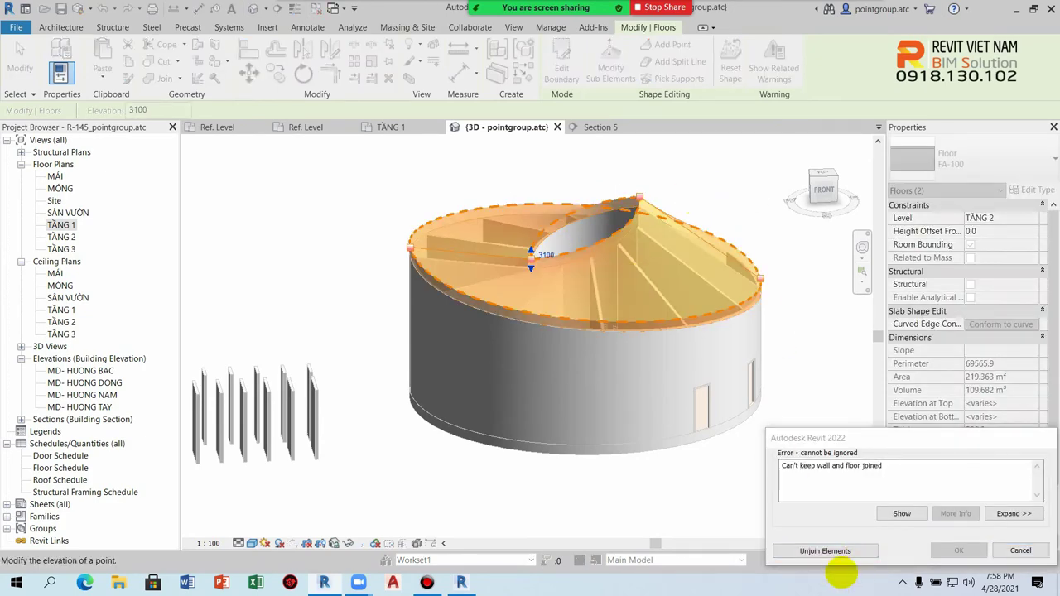
- Unjoin the walls and floor to clear the error, then return to the TẦNG 1 plan
left_click(826, 550)
key("Escape")
middle_click_drag(635, 268, 747, 410, "shift")
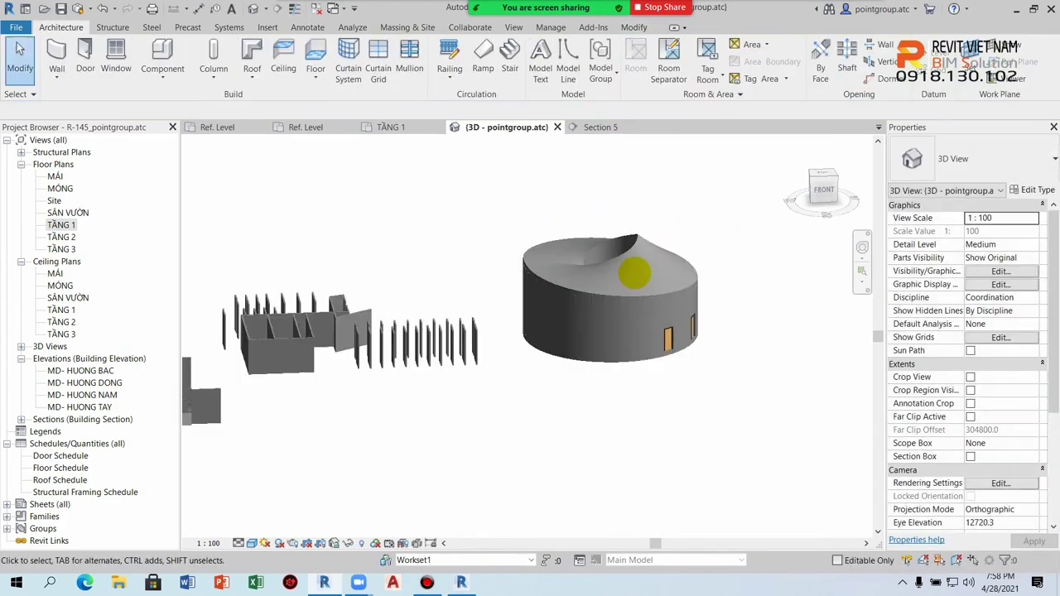
middle_click_drag(746, 410, 643, 281, "shift")
scroll(642, 282, "up", 3)
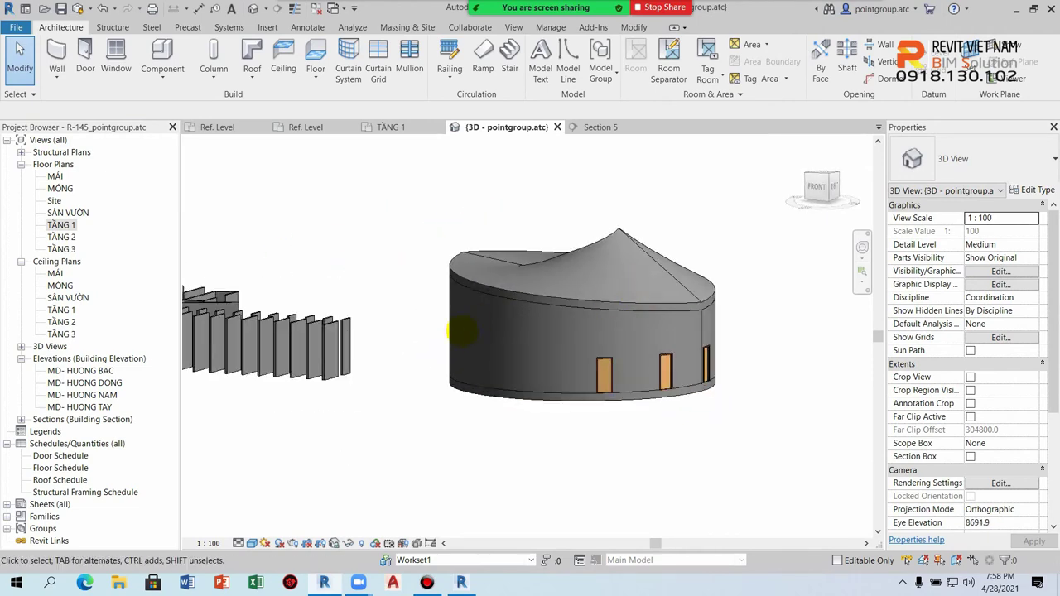
double_click(61, 225)
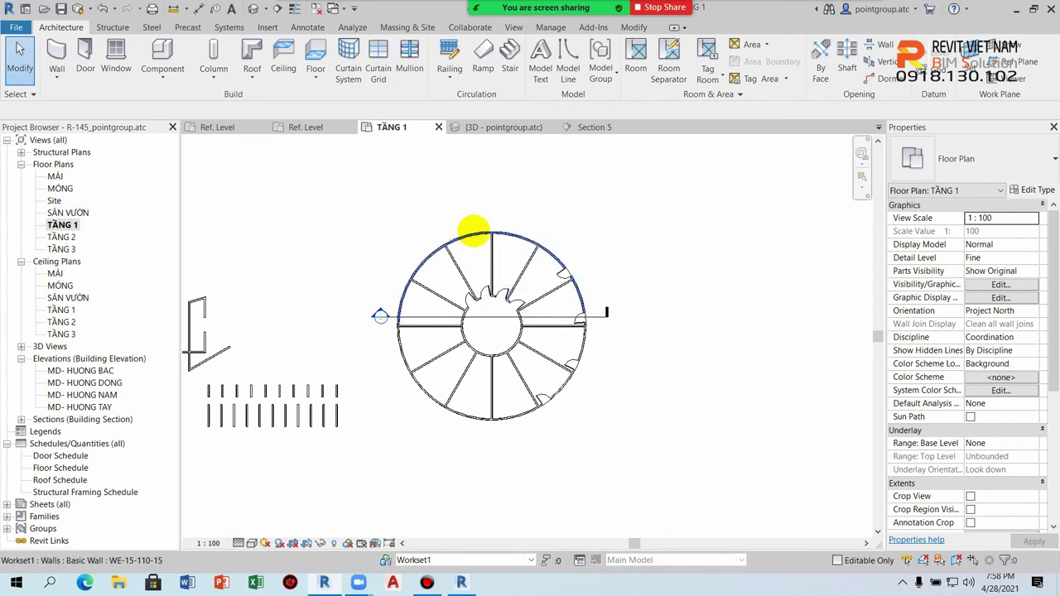
mouse_move(545, 7)
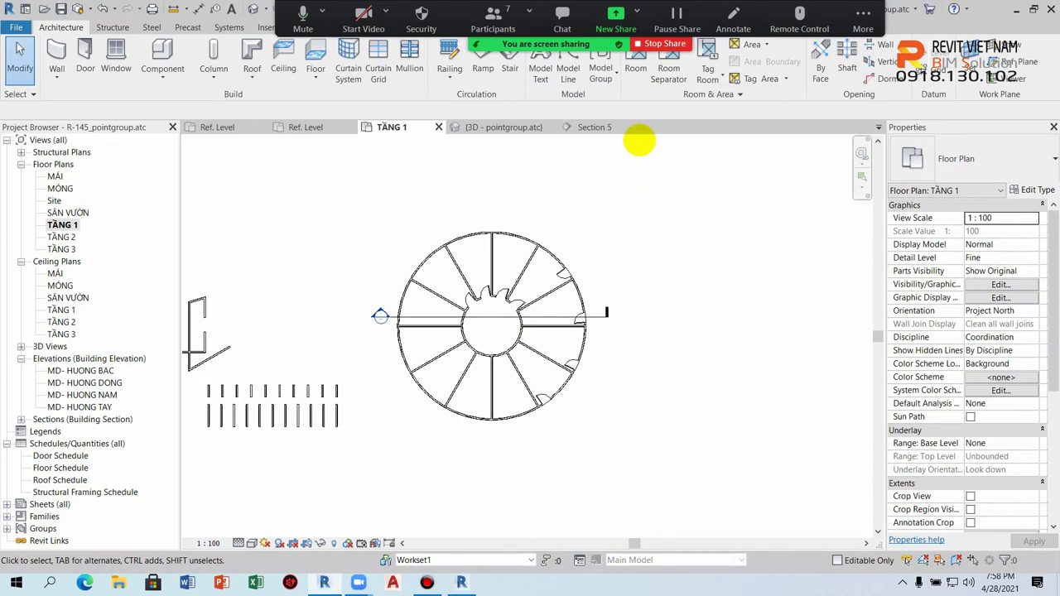
- Draw a rectangle of walls, matching the radial wall type, below the short walls
left_click(634, 27)
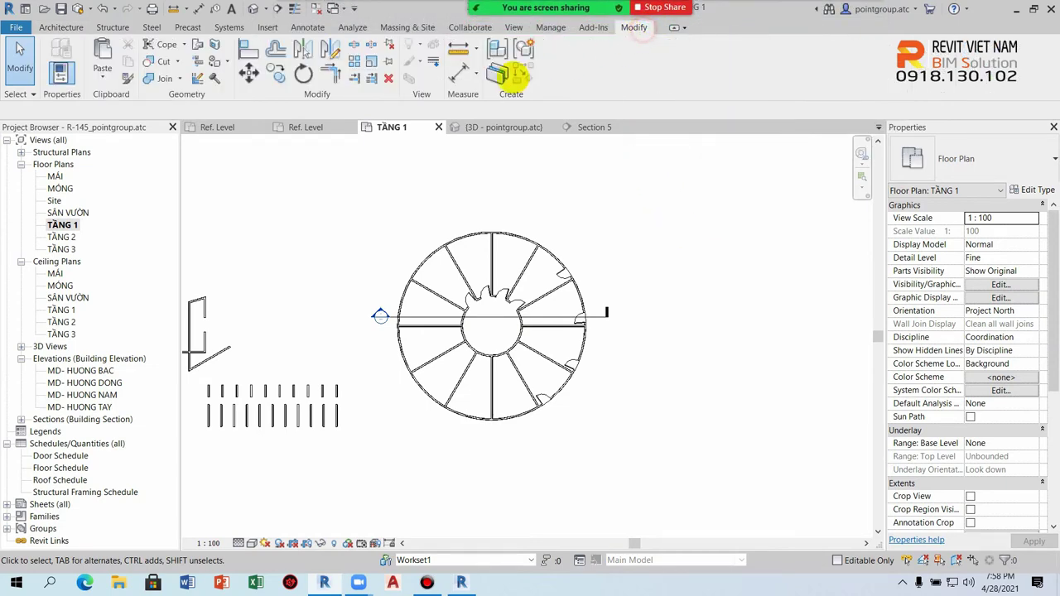
scroll(445, 284, "down", 3)
scroll(466, 341, "up", 3)
scroll(433, 272, "up", 2)
scroll(439, 317, "down", 2)
scroll(394, 217, "up", 1)
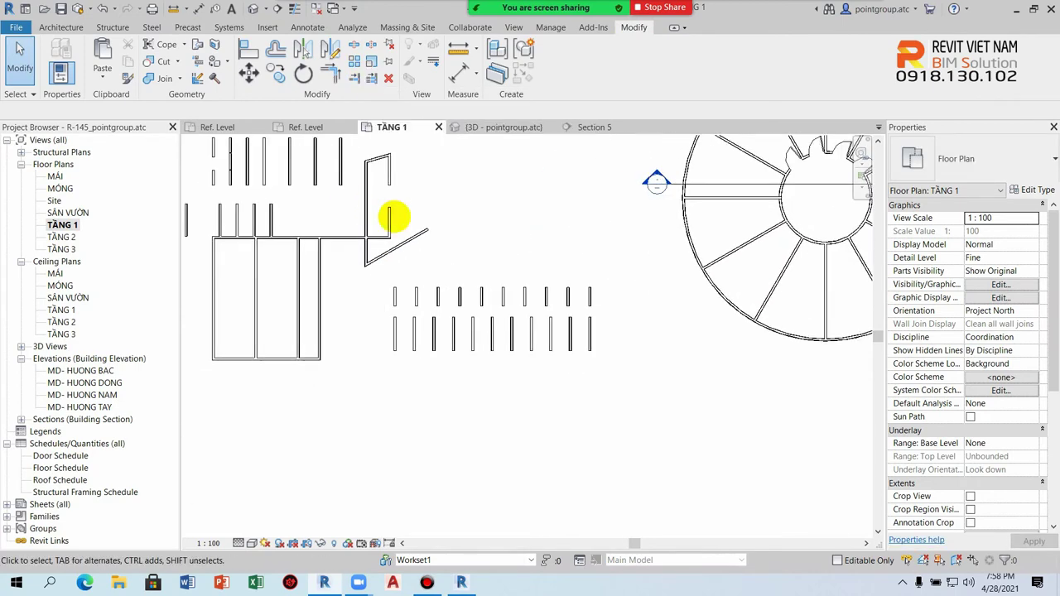
left_click(743, 241)
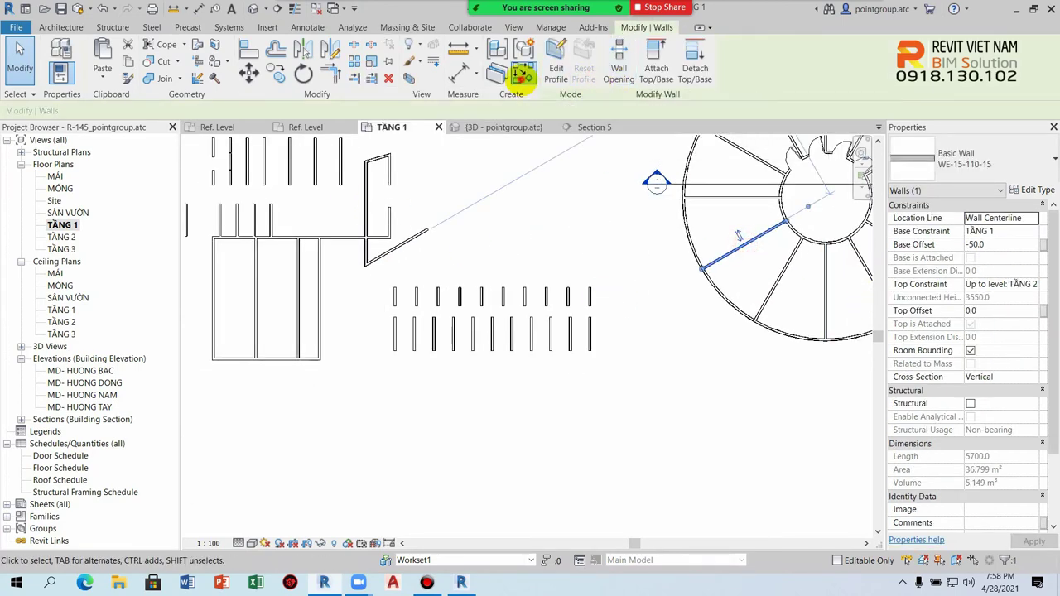
left_click(520, 73)
scroll(511, 325, "up", 1)
middle_click_drag(511, 325, 395, 278)
left_click(566, 46)
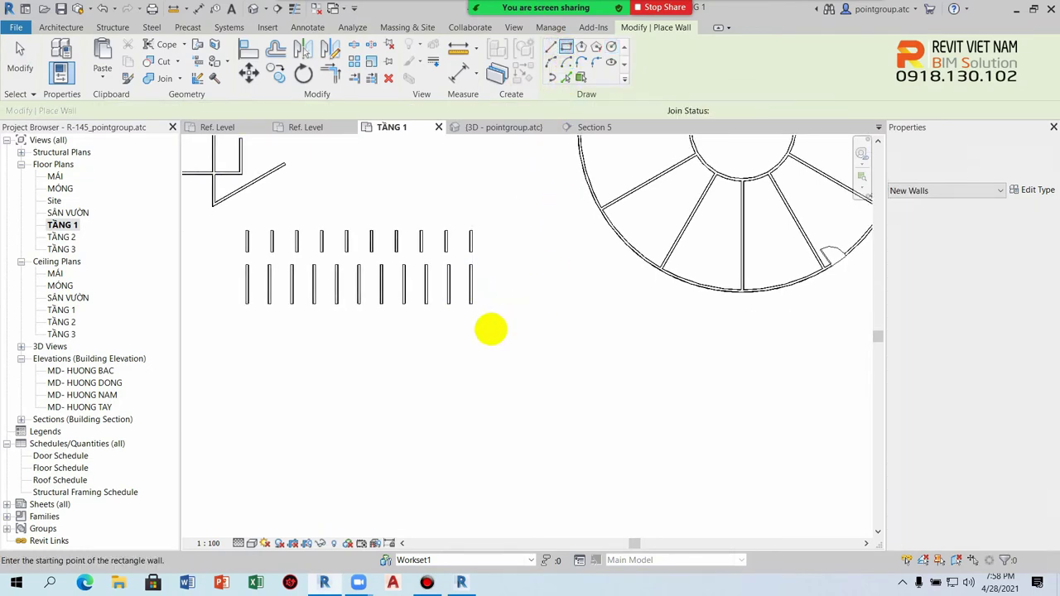
left_click(490, 329)
left_click(563, 398)
scroll(549, 372, "up", 2)
key("Escape")
key("Escape")
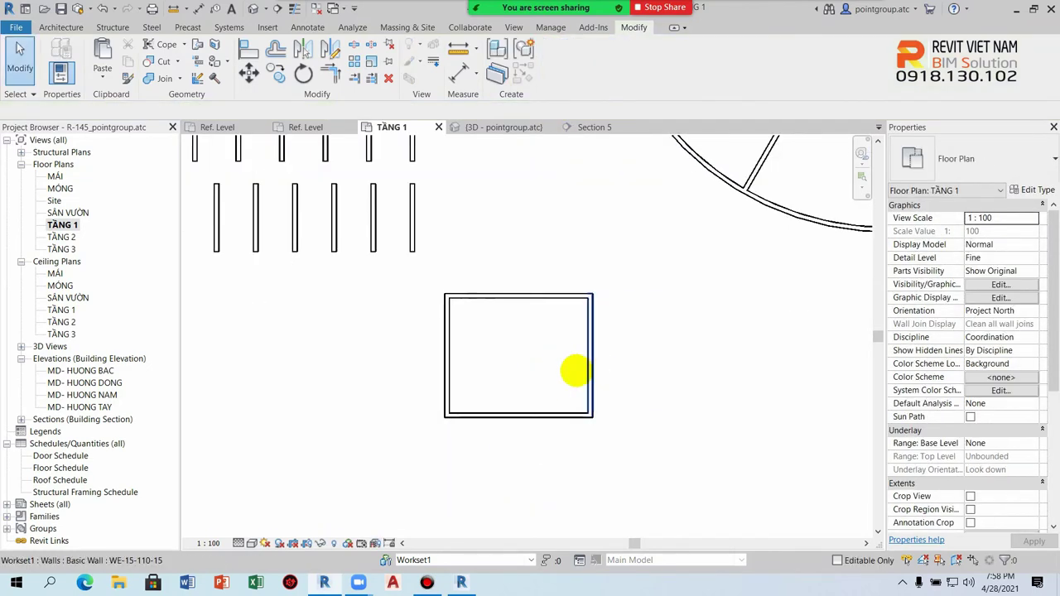
- Scale the four rectangle walls from the bottom-left corner to a 6000 length
middle_click_drag(574, 372, 558, 364)
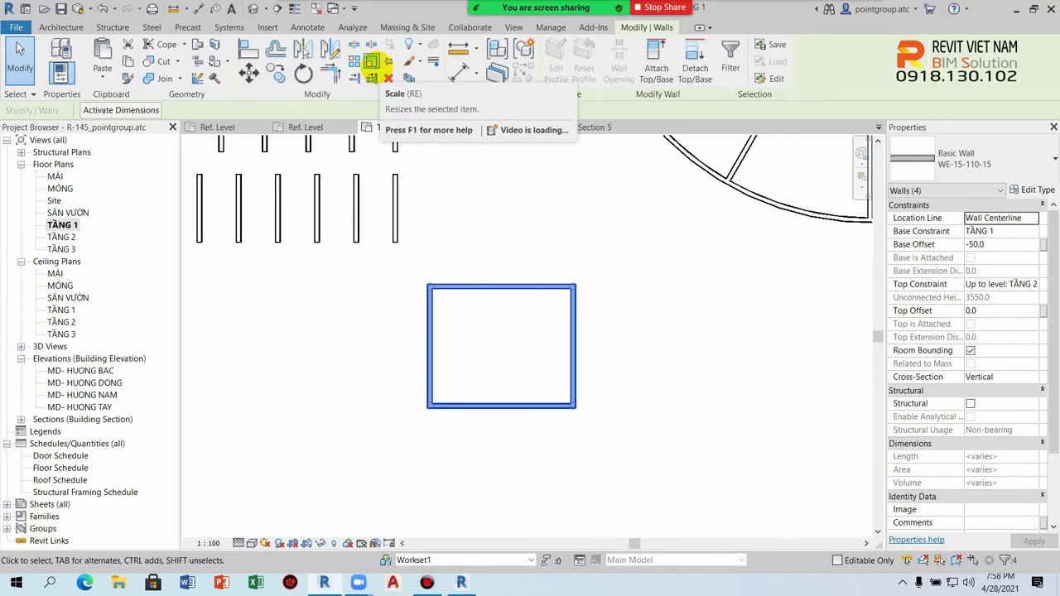
left_click(372, 62)
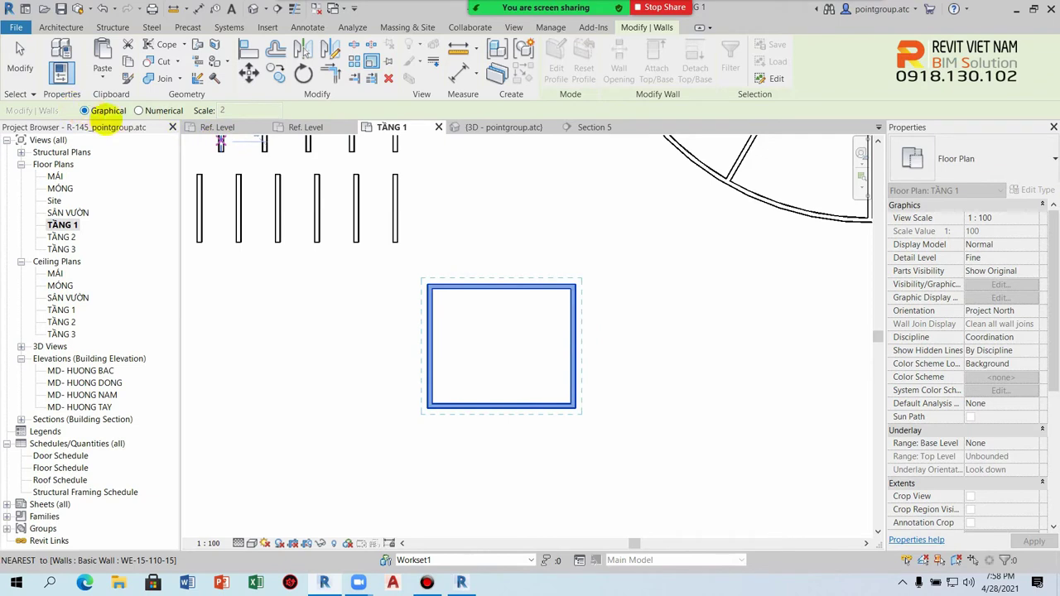
scroll(477, 393, "up", 2)
scroll(403, 407, "up", 3)
left_click(403, 407)
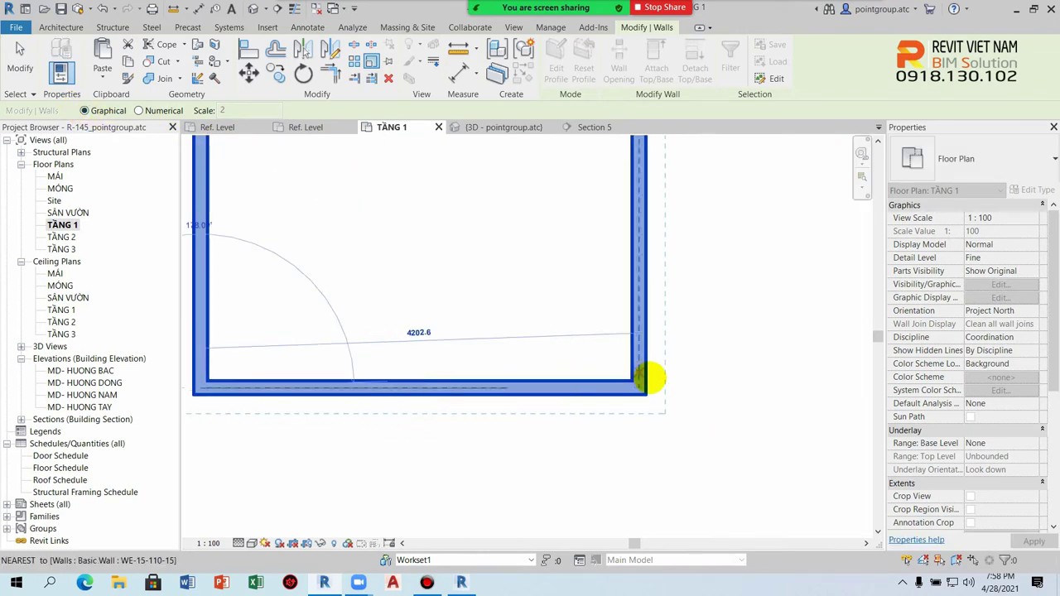
left_click(640, 384)
scroll(785, 381, "down", 2)
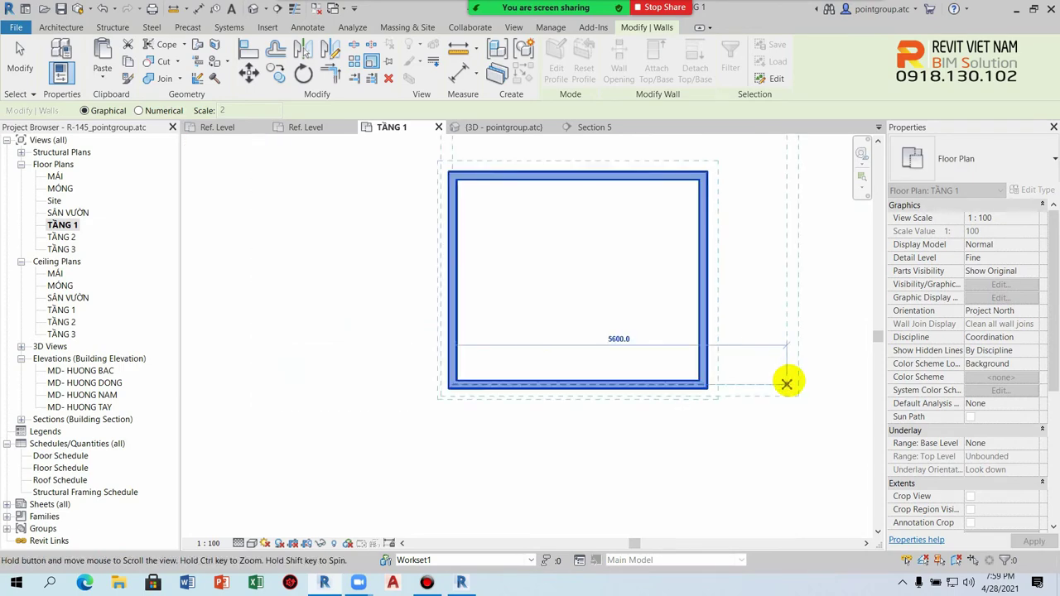
type("600")
key("Return")
scroll(674, 421, "down", 2)
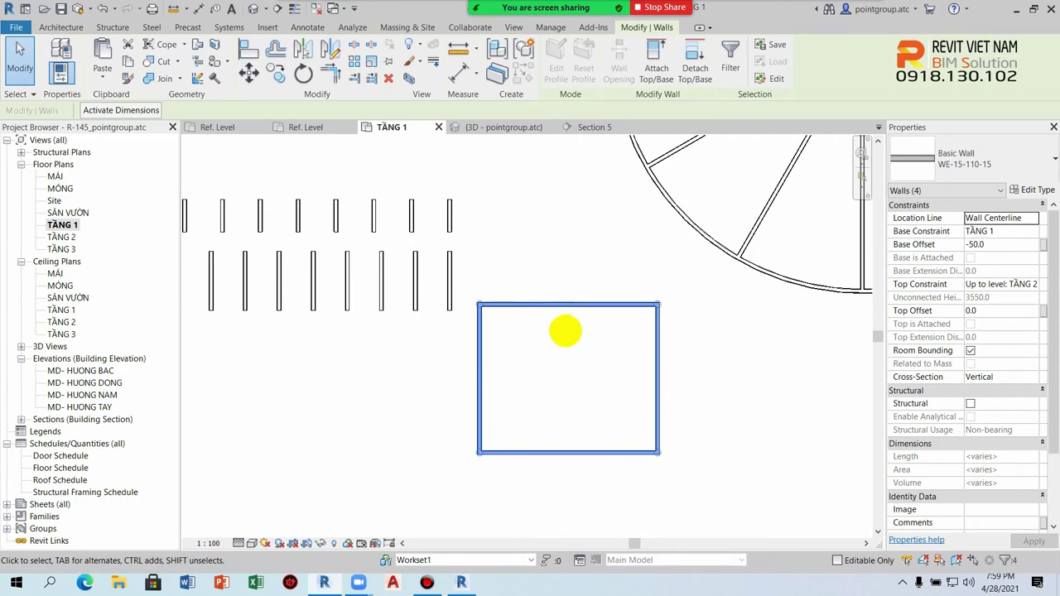
- Scale the rectangle walls numerically by a factor of 0.5
left_click(372, 63)
left_click(372, 63)
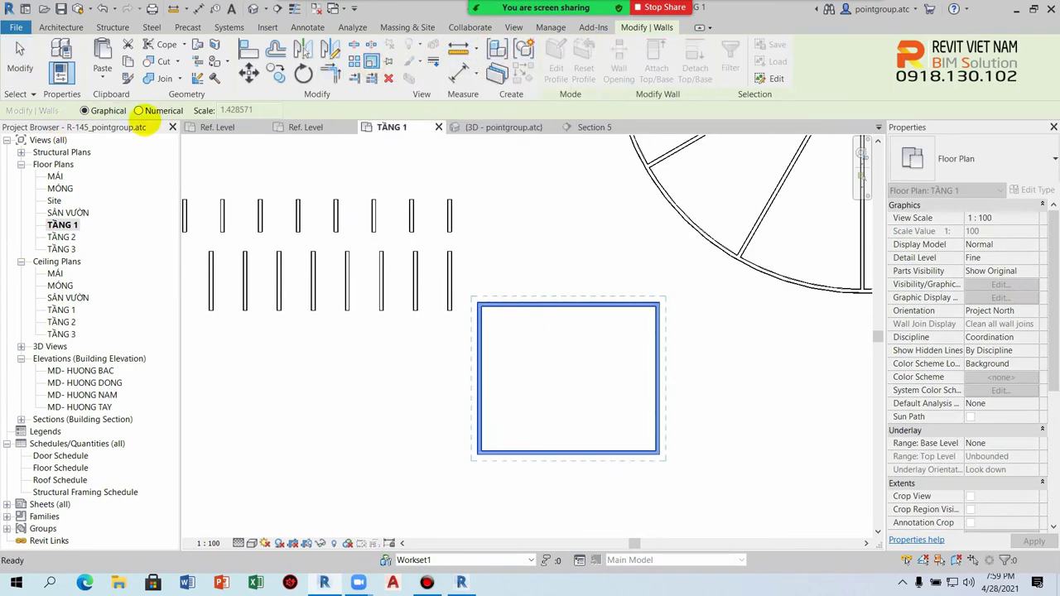
left_click(141, 110)
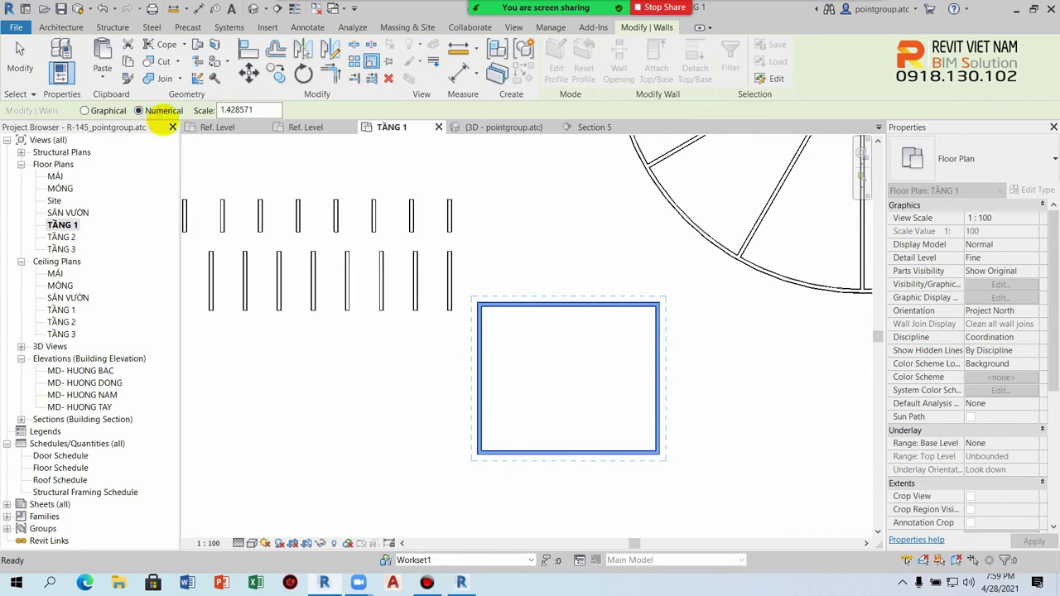
double_click(258, 110)
type("0.5")
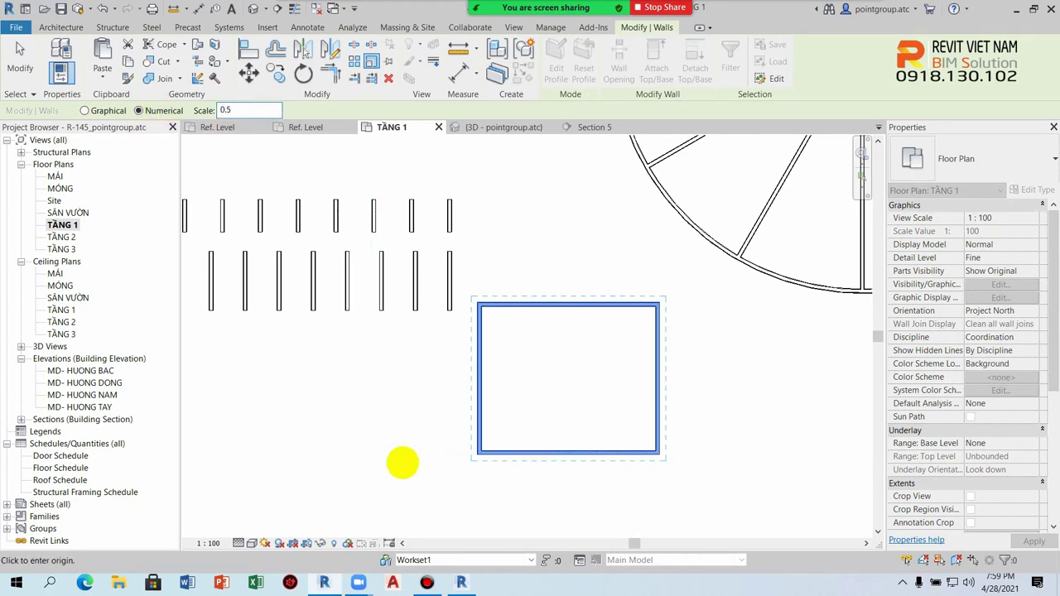
left_click(477, 452)
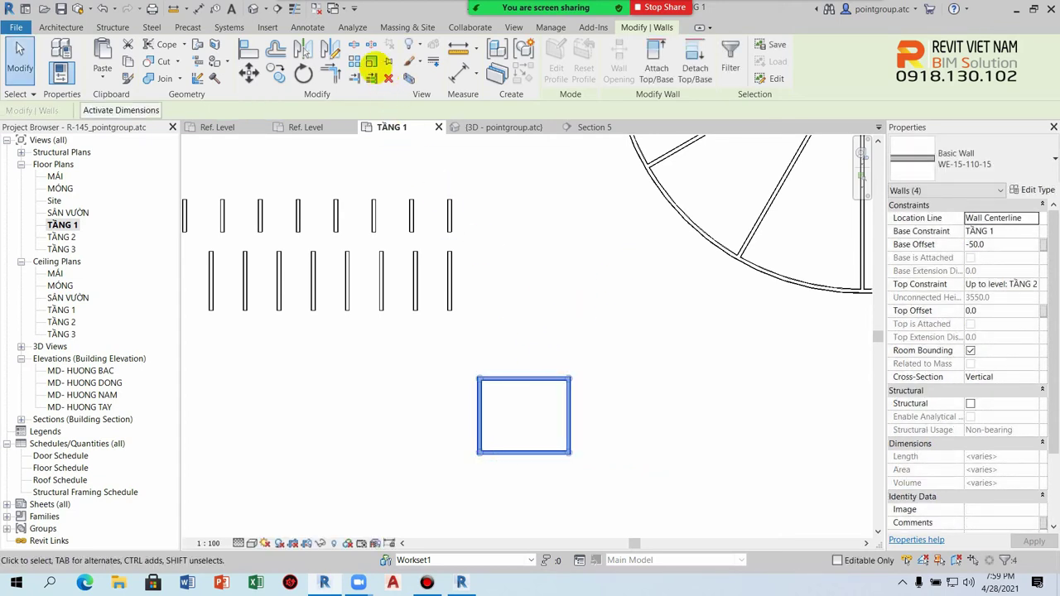
- Reselect the four rectangle walls
left_click(537, 322)
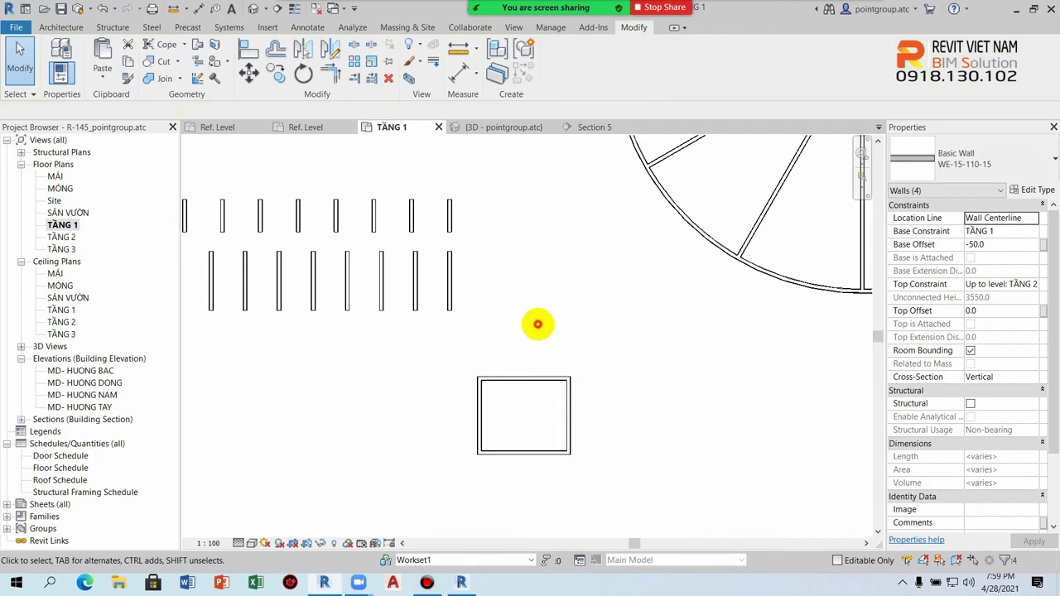
scroll(518, 293, "up", 1)
scroll(497, 279, "up", 1)
scroll(495, 280, "up", 1)
scroll(495, 280, "down", 1)
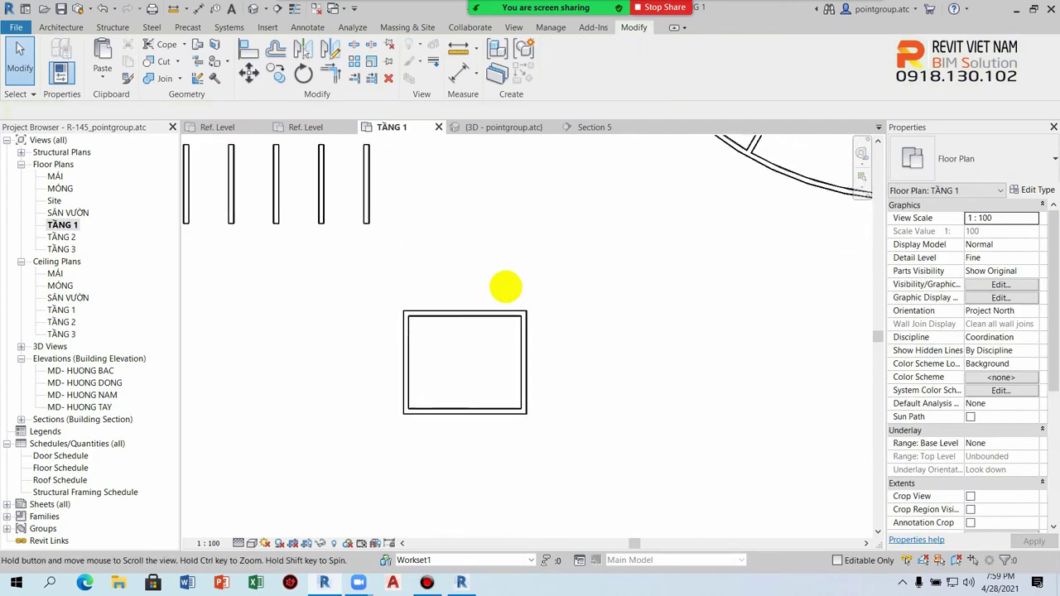
left_click_drag(373, 288, 605, 438)
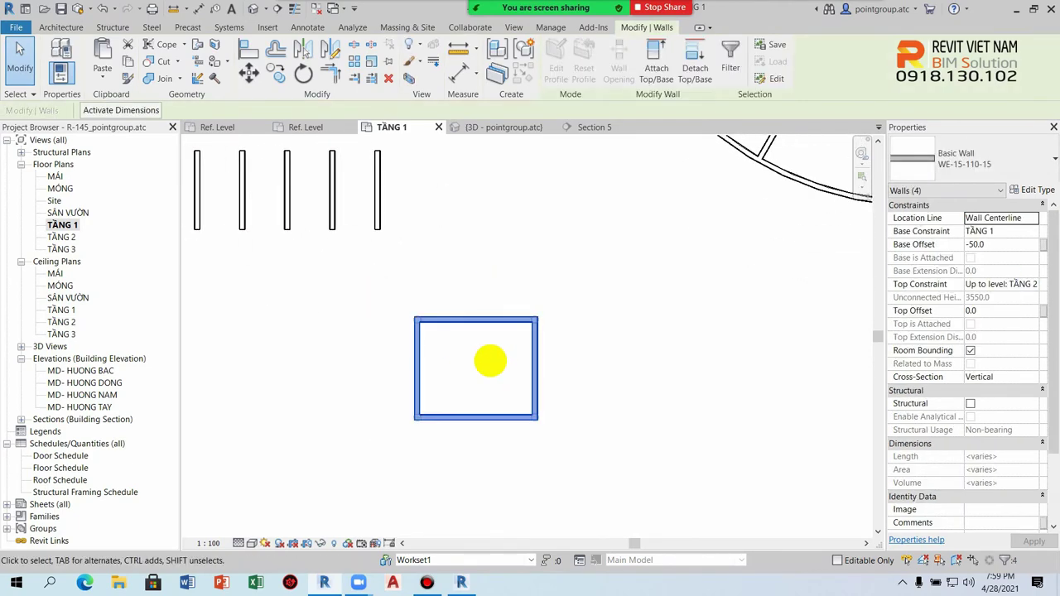
- Group the four rectangle walls as model group G1
left_click(520, 47)
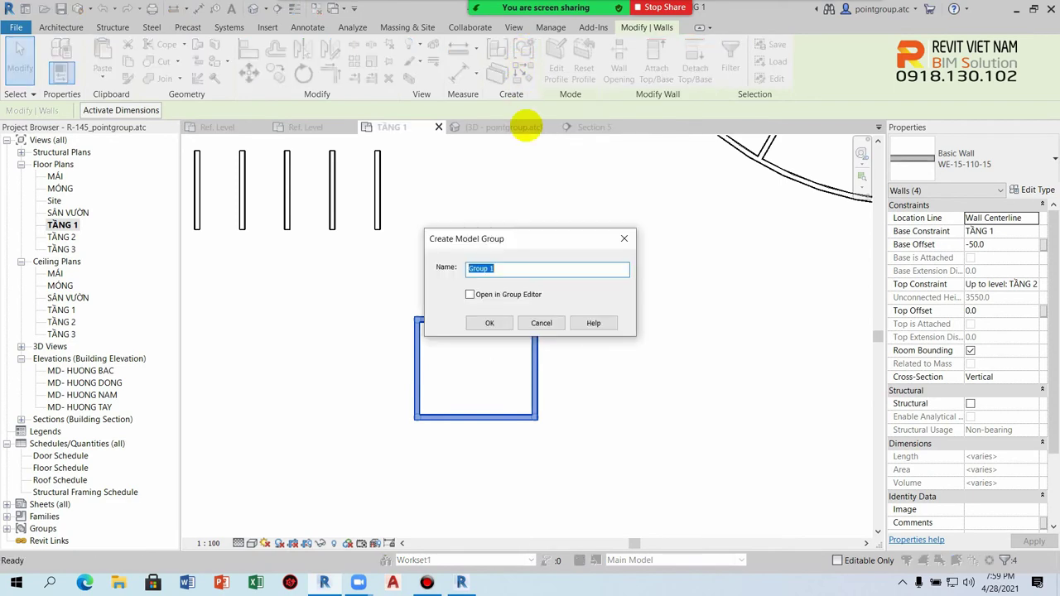
left_click(479, 275)
type("G1")
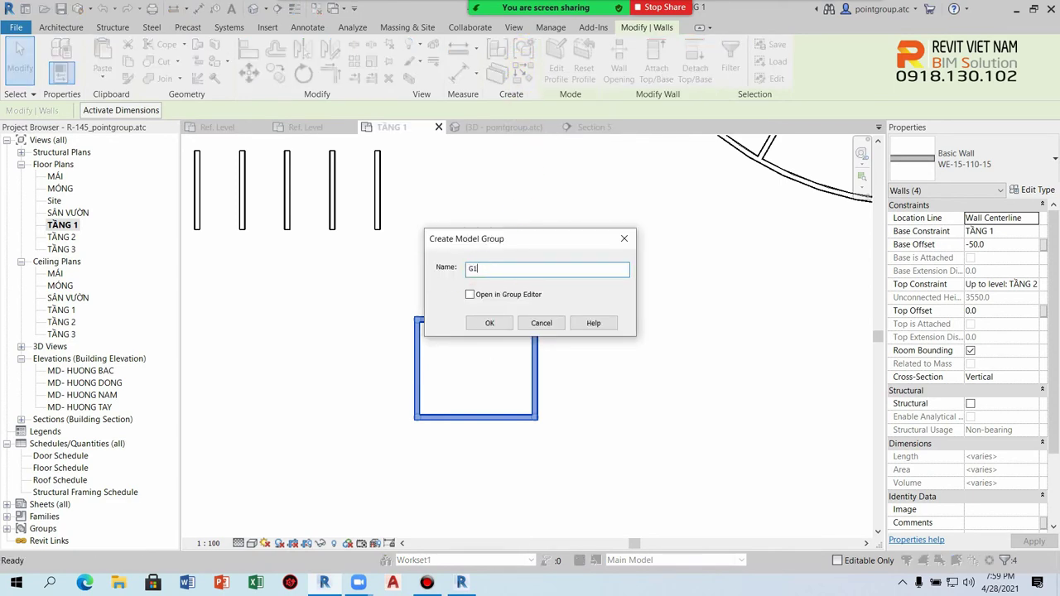
left_click(485, 321)
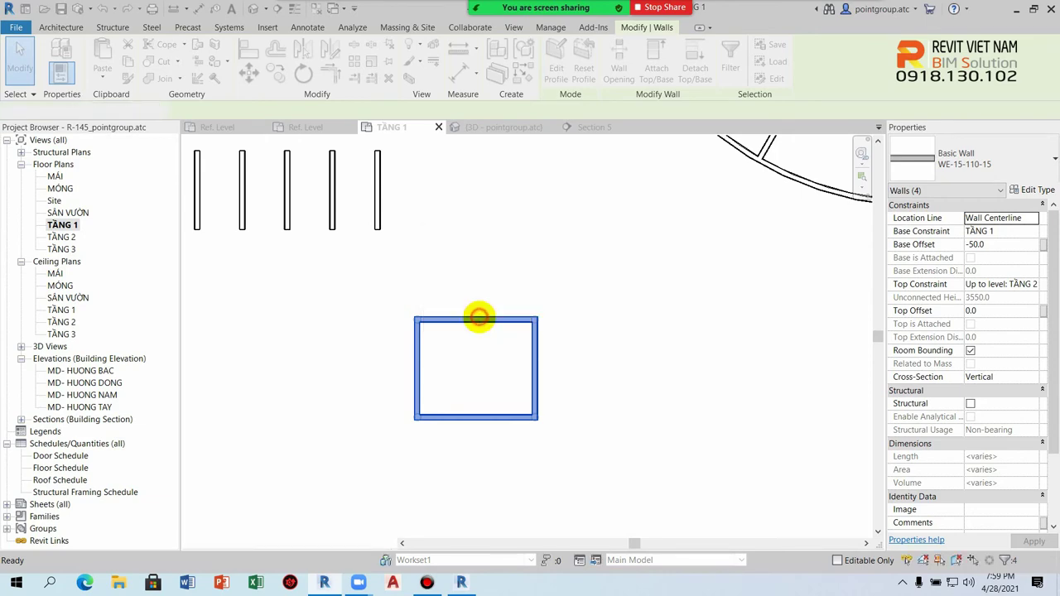
left_click(563, 289)
- Copy group G1 to the right of the original with CO
left_click(499, 318)
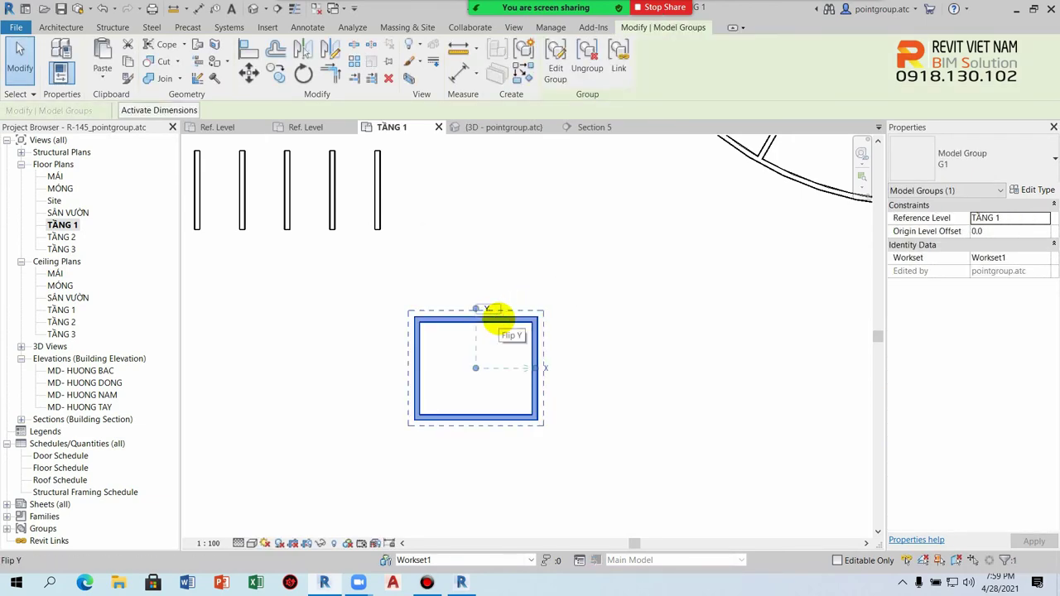
key("c")
key("o")
left_click(477, 368)
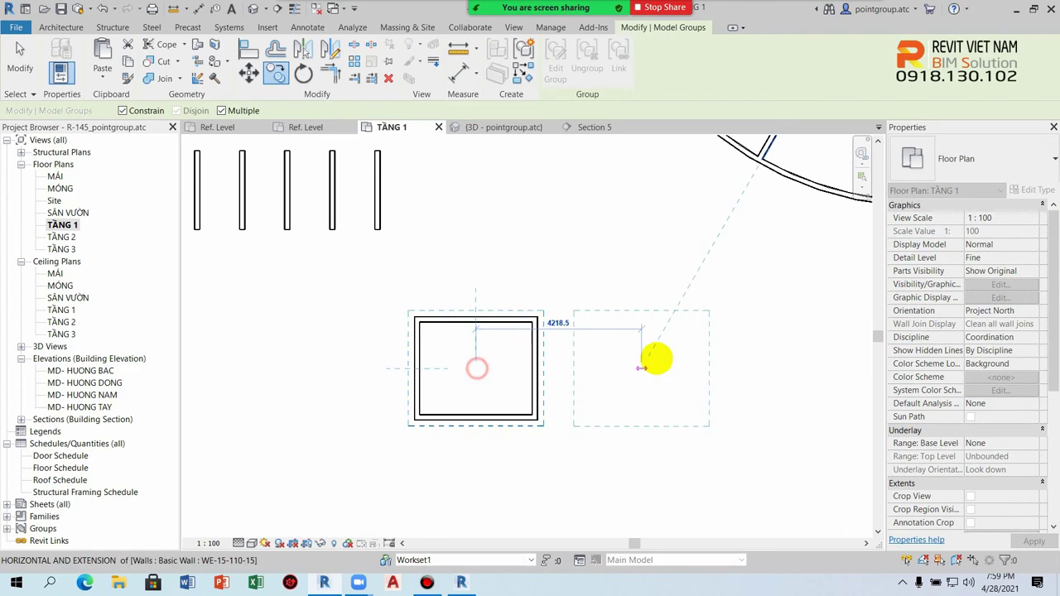
left_click(663, 369)
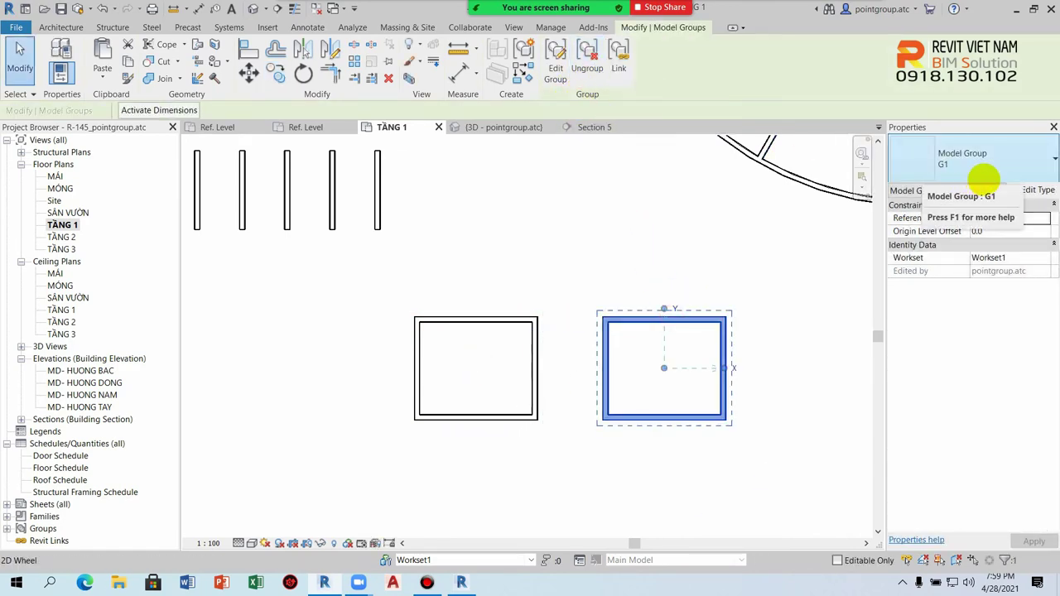
- Duplicate the copied group's type under the new name G2
left_click(1035, 190)
left_click(778, 124)
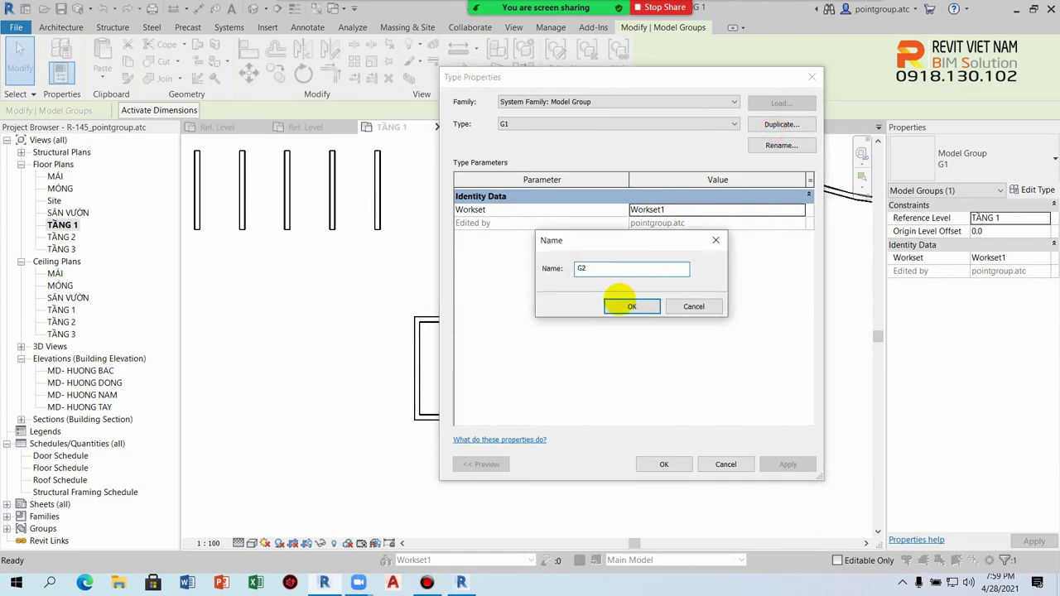
left_click(629, 306)
left_click(663, 464)
left_click(731, 459)
left_click(610, 388)
left_click(666, 384)
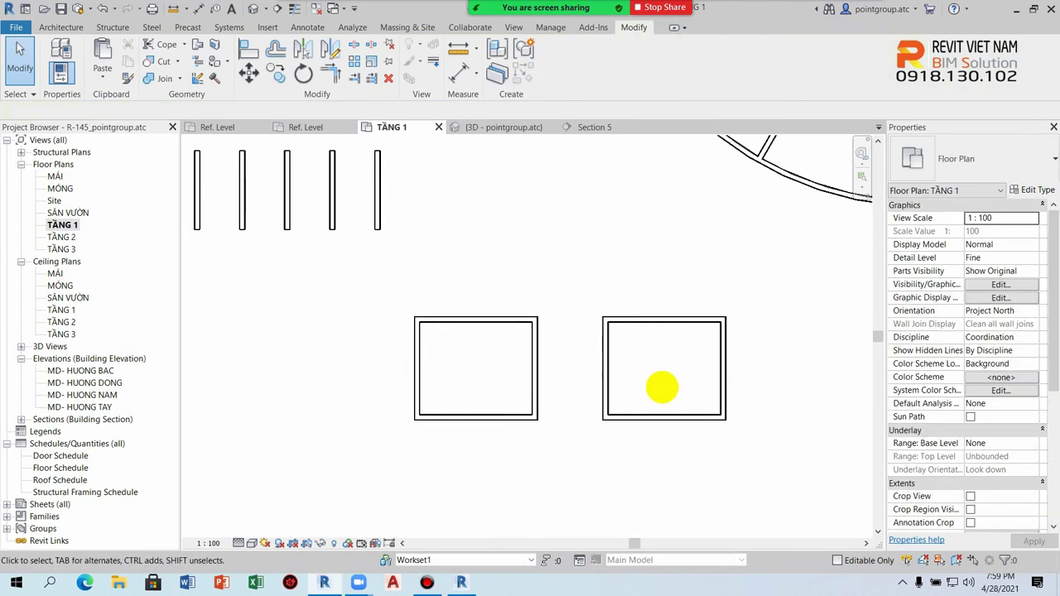
scroll(525, 254, "down", 3)
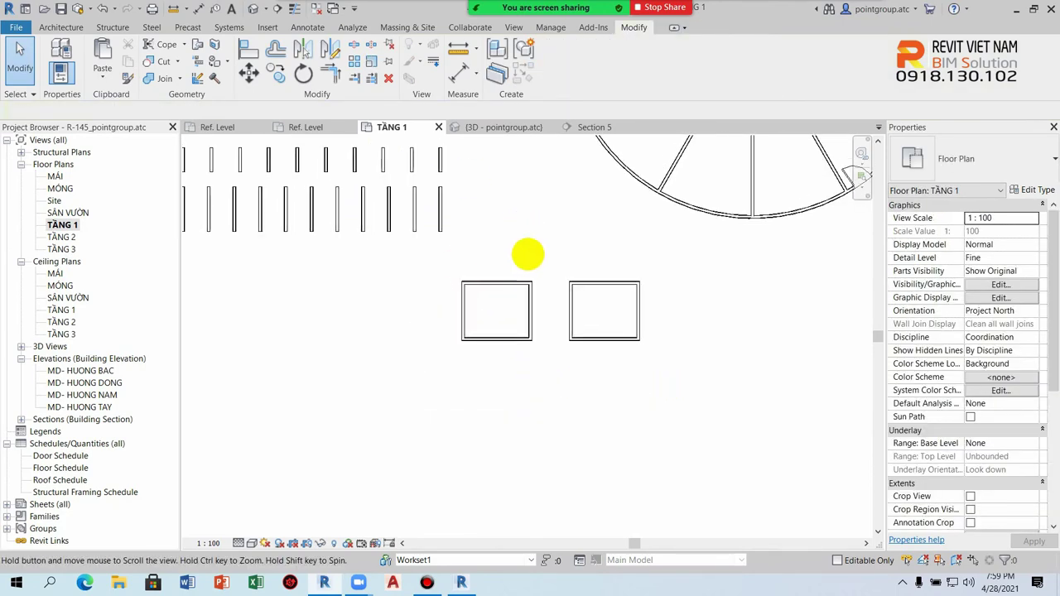
- Draw a vertical dividing wall in the G1 room and add it to group G1
left_click(695, 183)
left_click(508, 68)
scroll(502, 324, "up", 3)
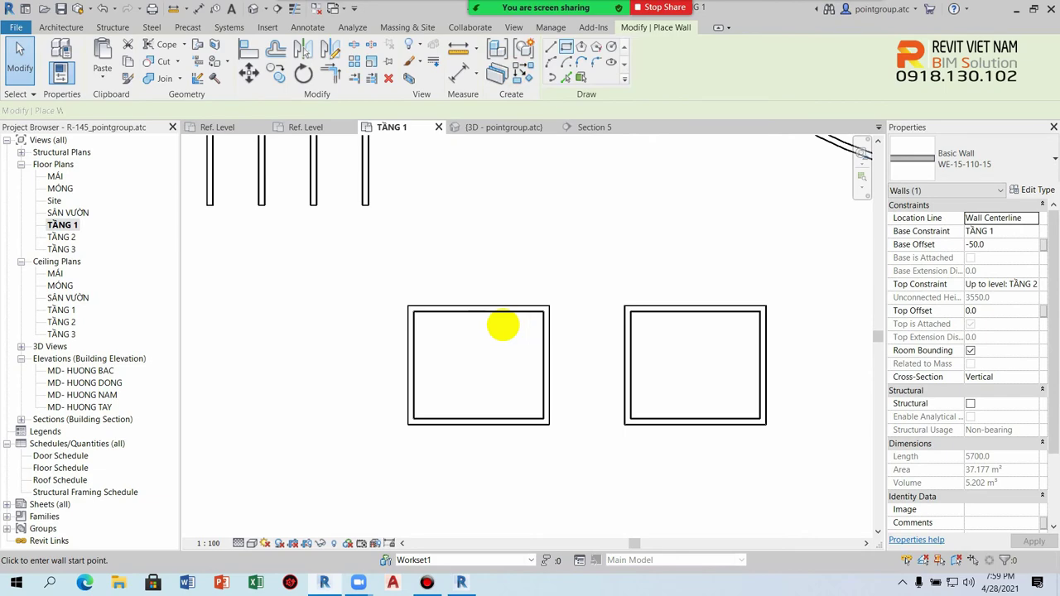
left_click(454, 308)
left_click(457, 421)
key("Escape")
key("Escape")
scroll(457, 338, "up", 2)
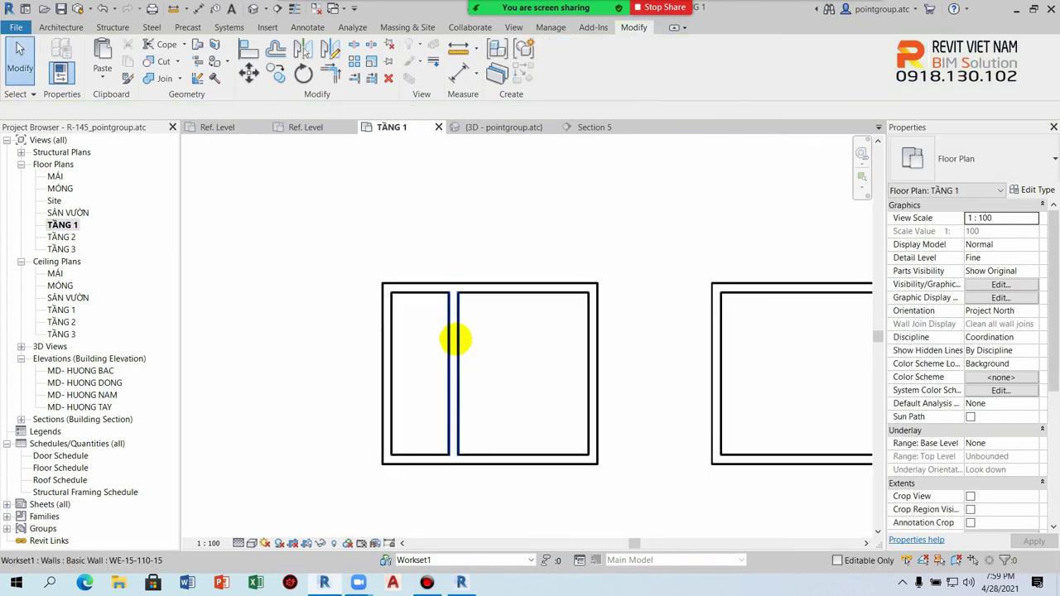
left_click(456, 338)
key("Escape")
double_click(516, 290)
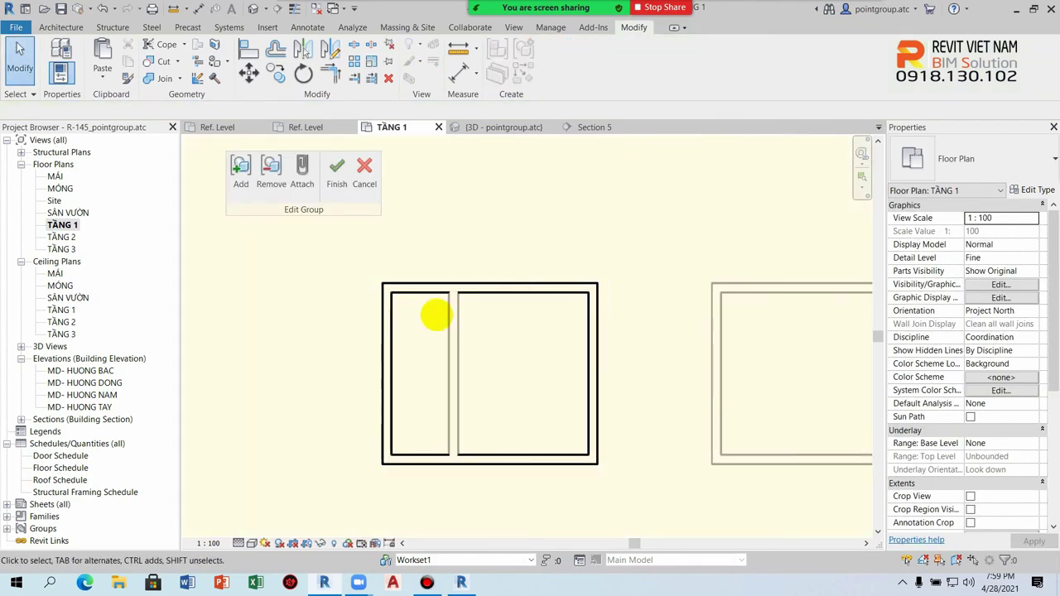
left_click(240, 174)
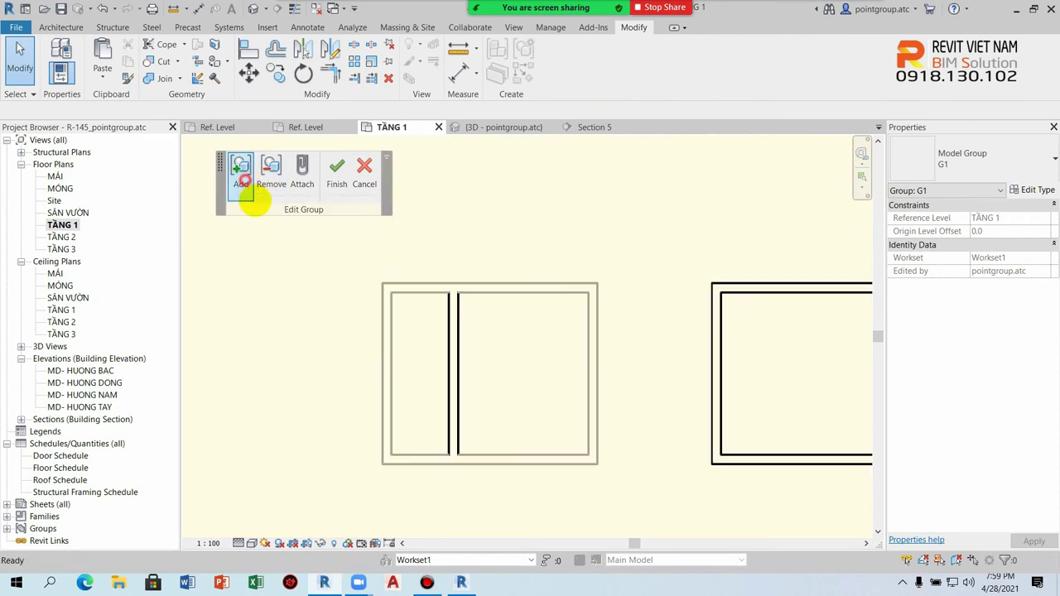
left_click(337, 170)
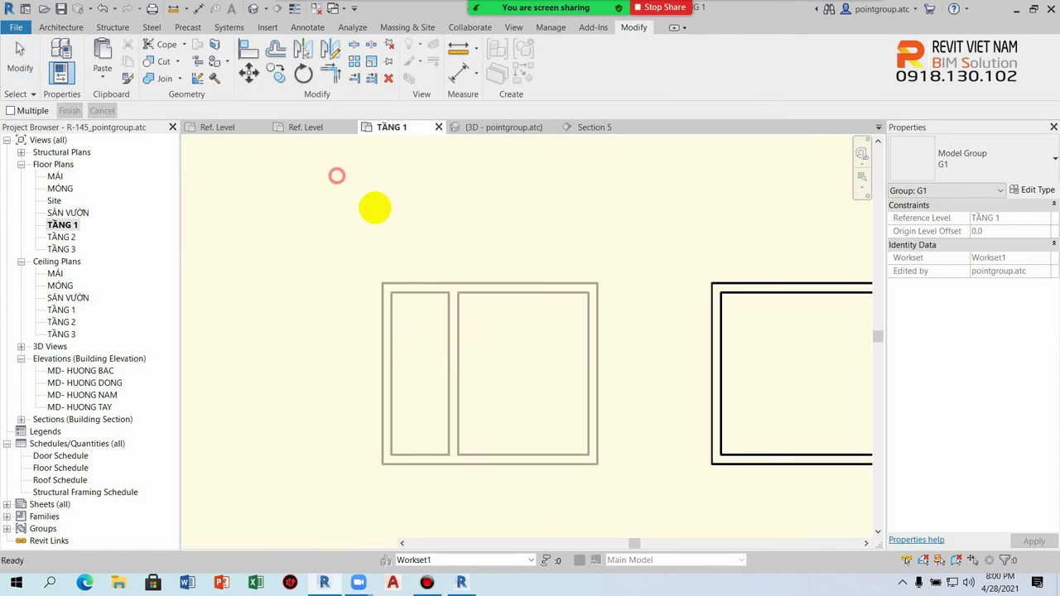
- Copy group G1 twice, once directly below and once to the lower right
scroll(447, 346, "down", 2)
mouse_move(447, 346)
middle_mouse_down()
mouse_move(411, 347)
mouse_move(461, 279)
middle_mouse_up()
left_click(451, 349)
scroll(454, 346, "down", 1)
key("c")
key("o")
left_click(456, 248)
left_click(457, 414)
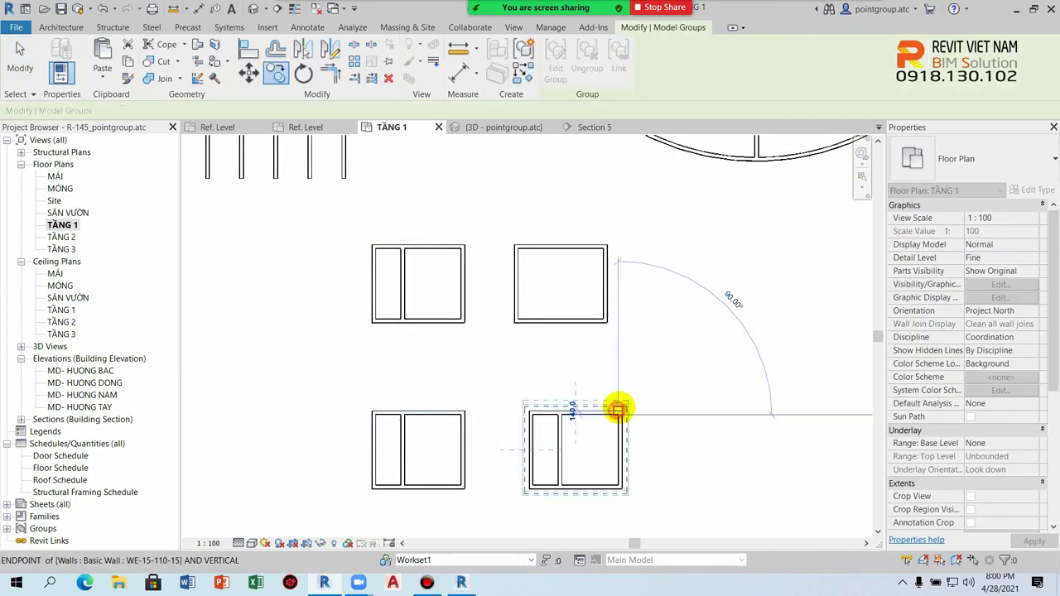
left_click(618, 409)
key("Escape")
scroll(570, 327, "up", 2)
- Draw a horizontal wall with a door across the G2 room
left_click(564, 339)
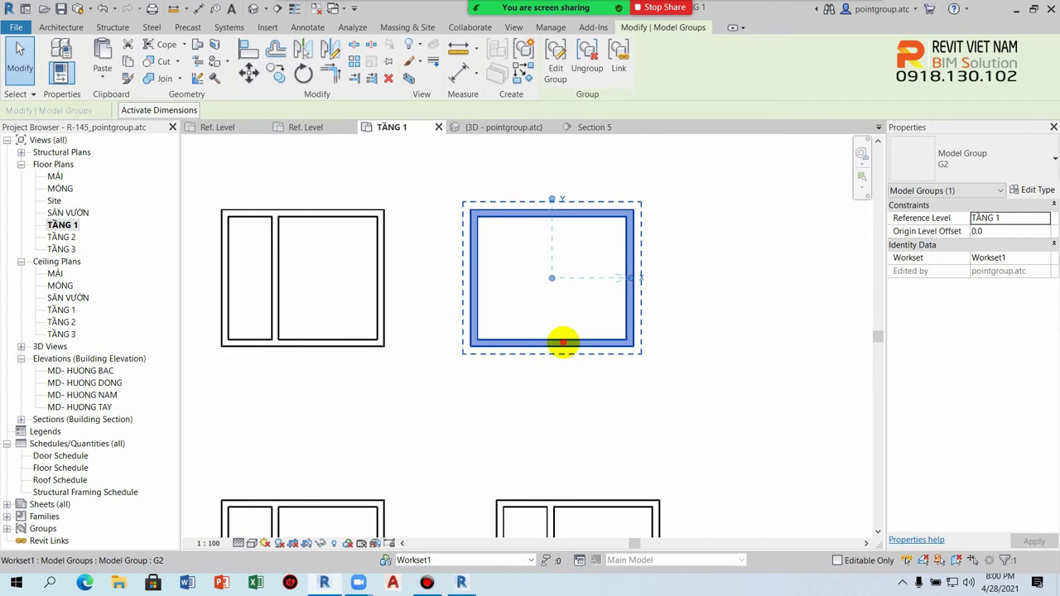
double_click(563, 341)
left_click(366, 181)
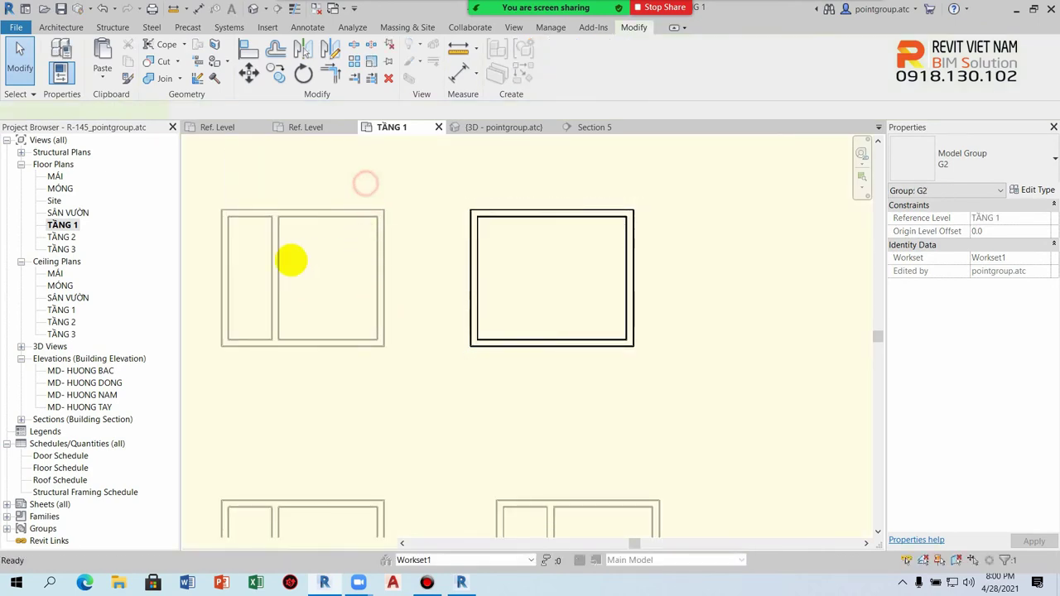
left_click(503, 296)
key("w")
key("a")
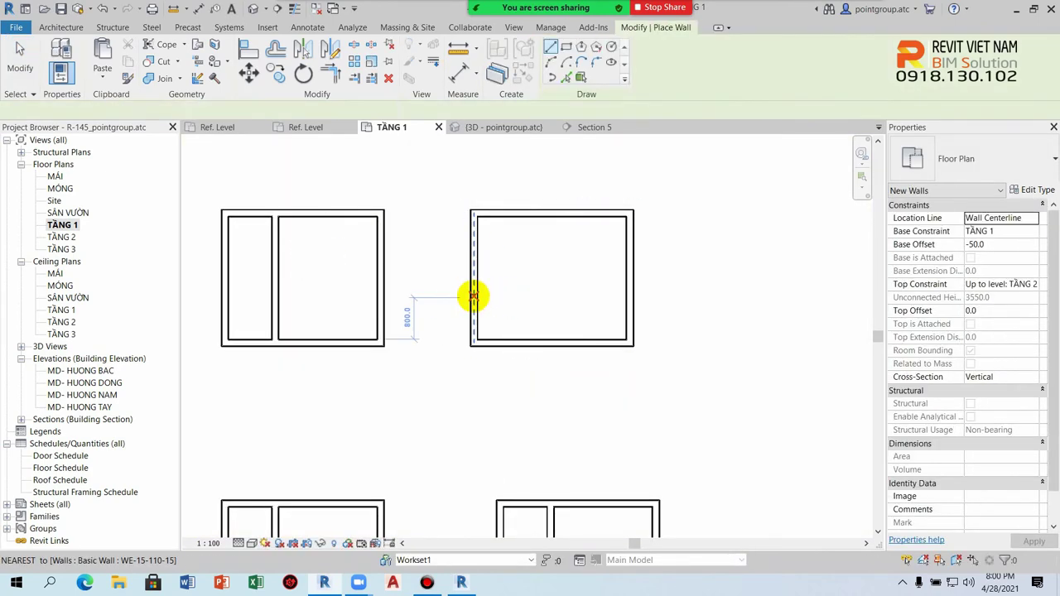
left_click(473, 295)
left_click(633, 296)
key("Escape")
key("Escape")
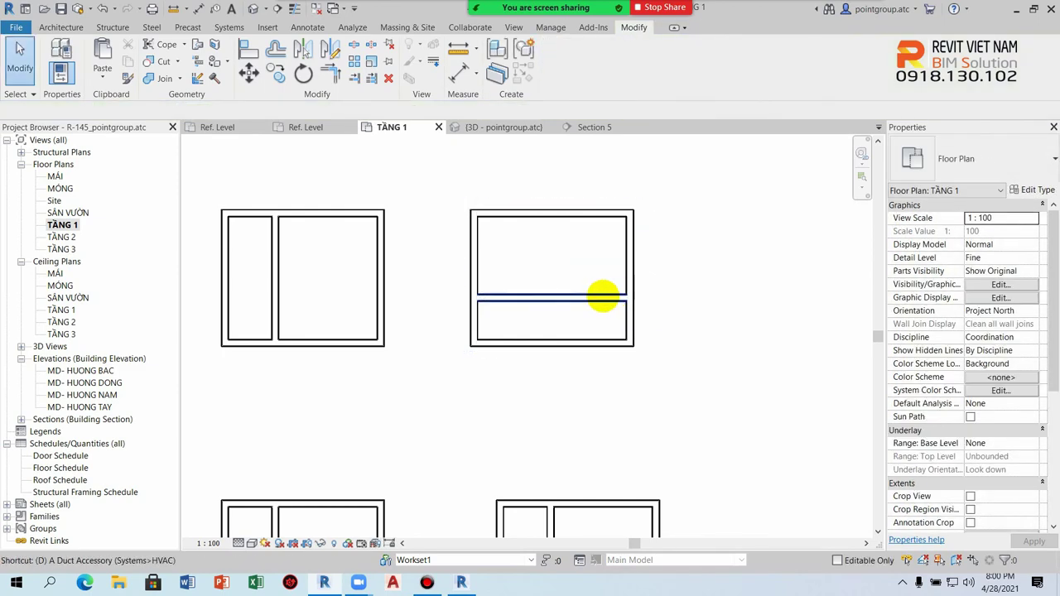
key("r")
left_click(591, 296)
key("Escape")
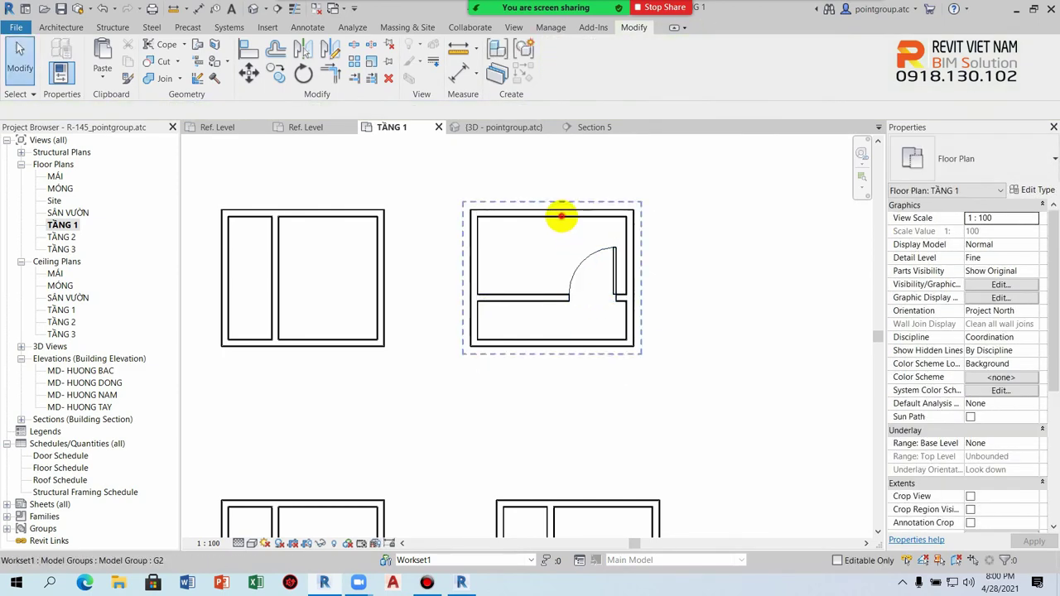
- Add the new horizontal wall and its door to group G2
double_click(561, 217)
left_click(241, 170)
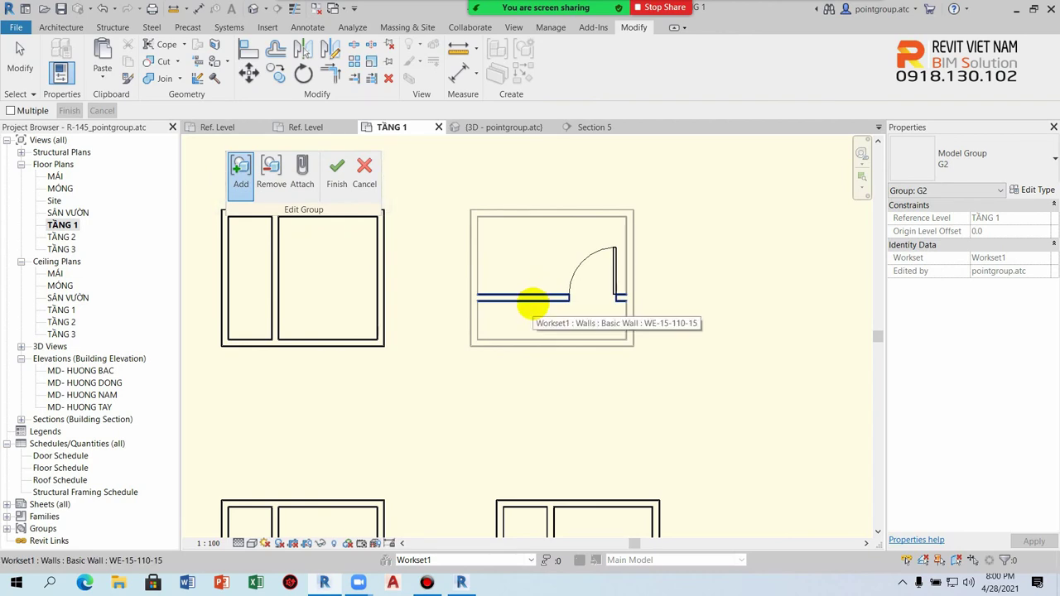
left_click(533, 301)
left_click(601, 243)
left_click(337, 178)
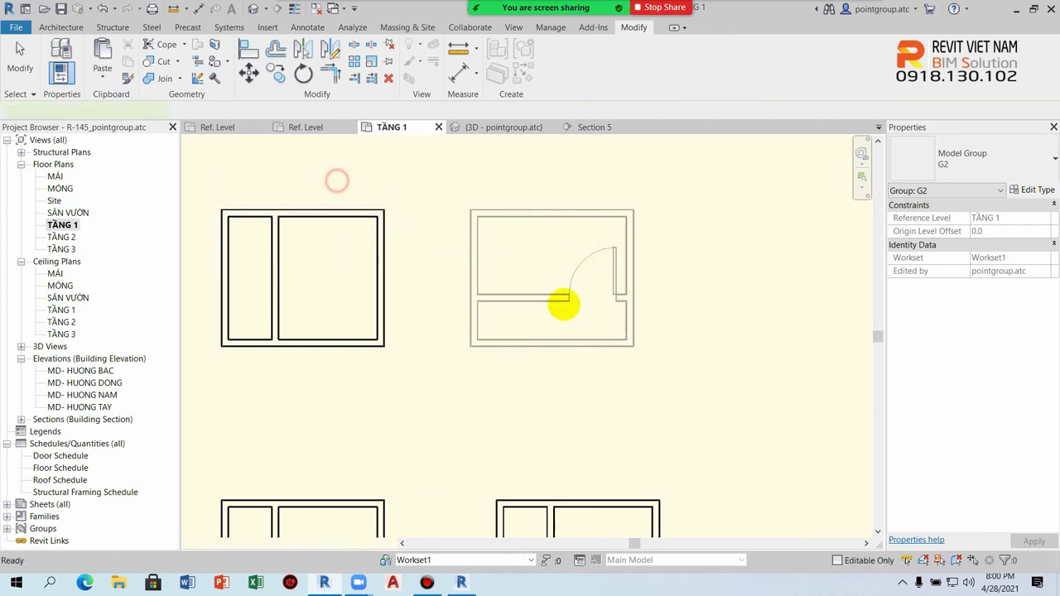
scroll(662, 309, "down", 2)
middle_click_drag(684, 326, 638, 272)
left_click(396, 276)
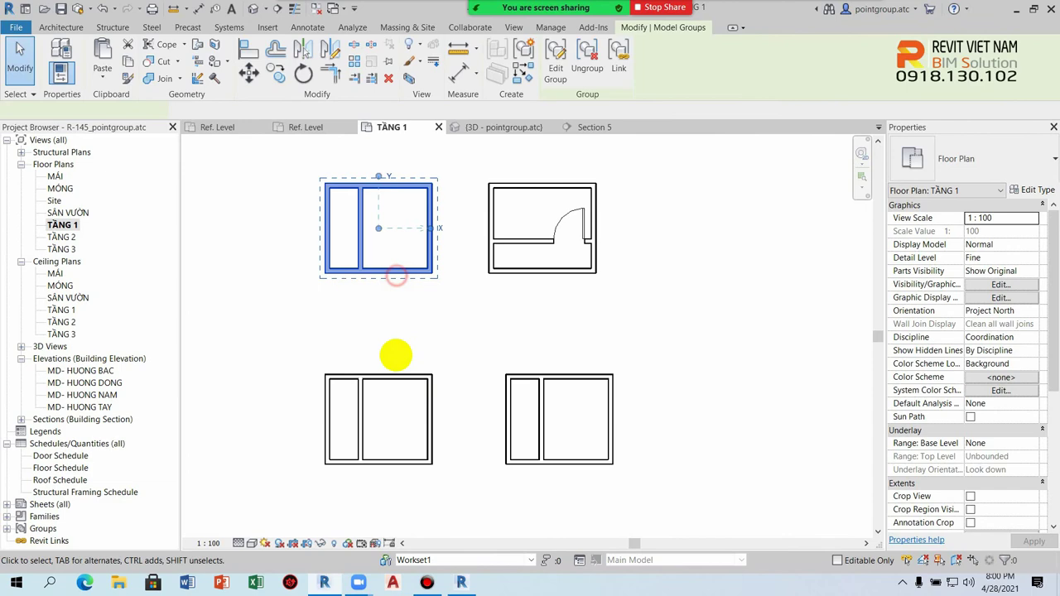
- Use Match Type Properties (MA) to turn the lower-right G1 copy into G2
left_click(695, 277)
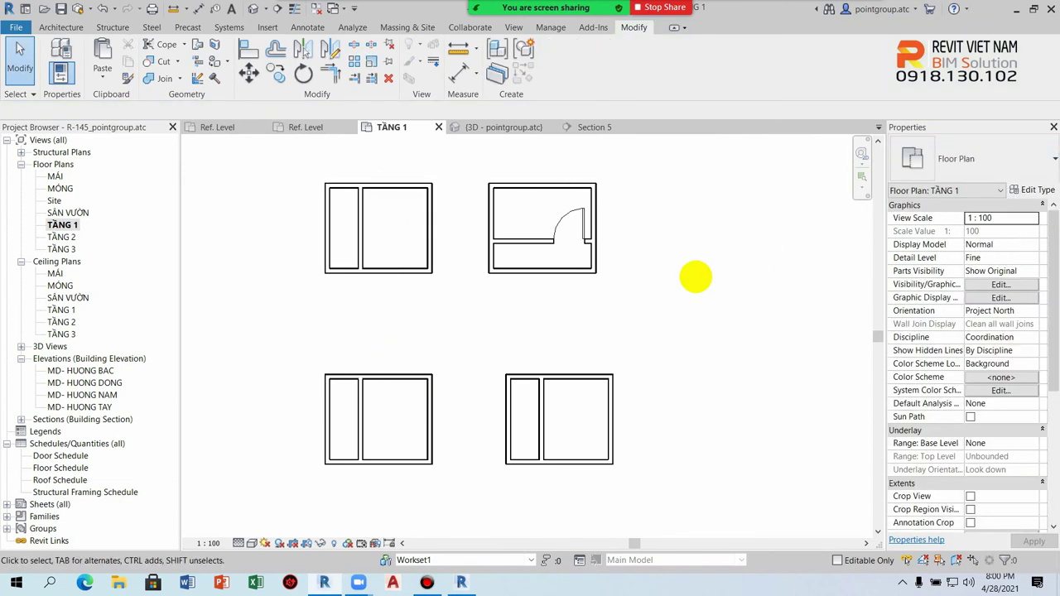
key("m")
key("a")
left_click(597, 240)
left_click(602, 375)
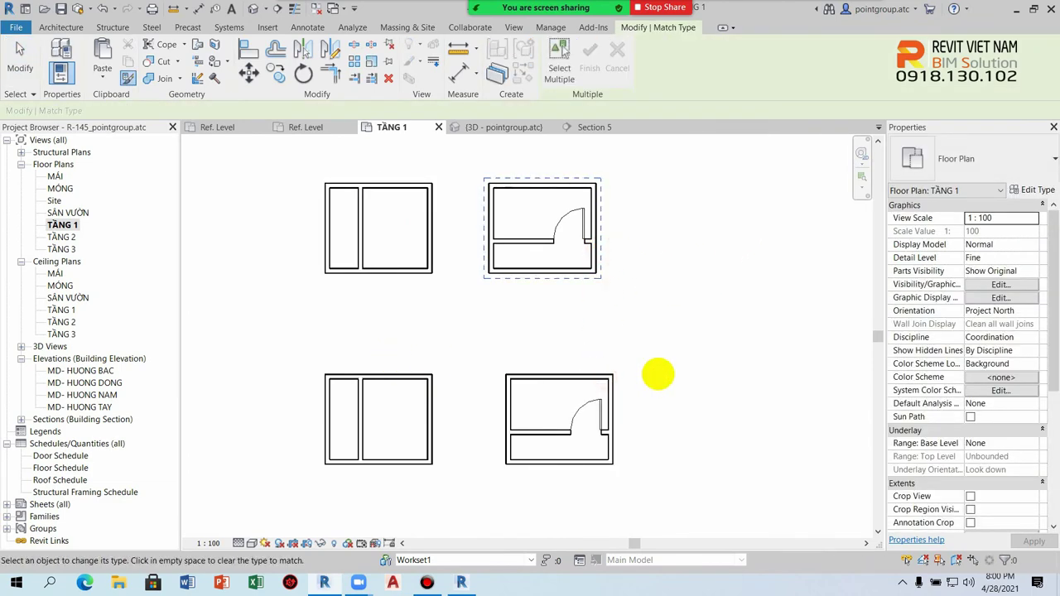
key("Escape")
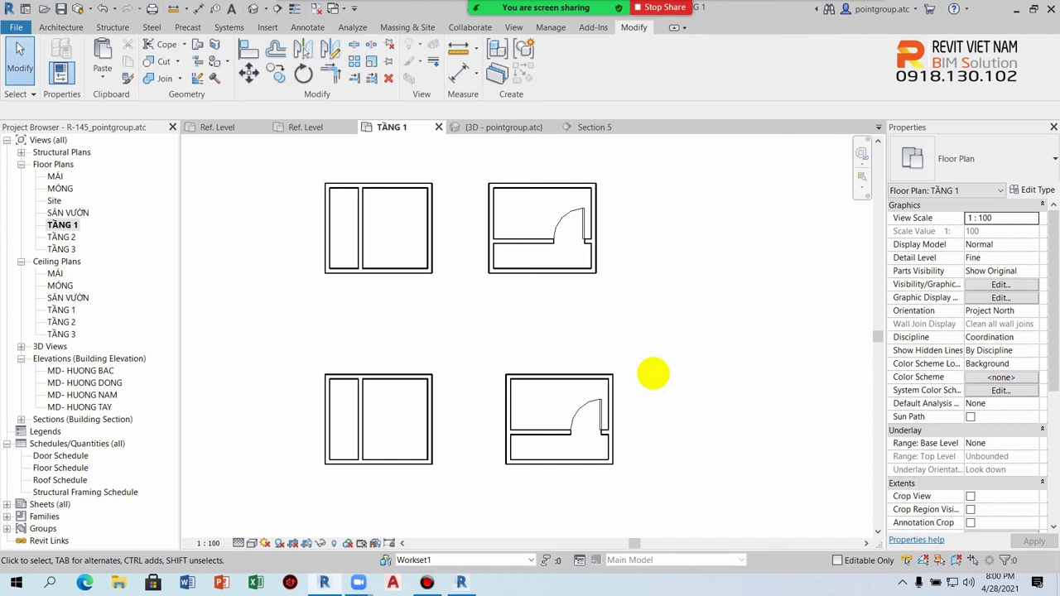
scroll(596, 295, "down", 2)
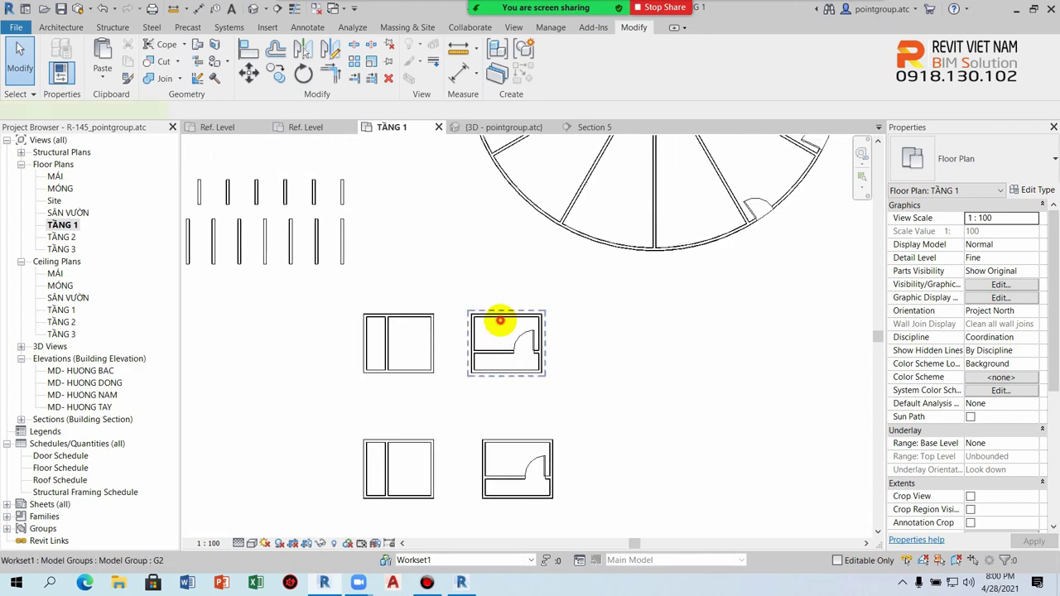
- Try converting group G2 to a link, then cancel
left_click(500, 321)
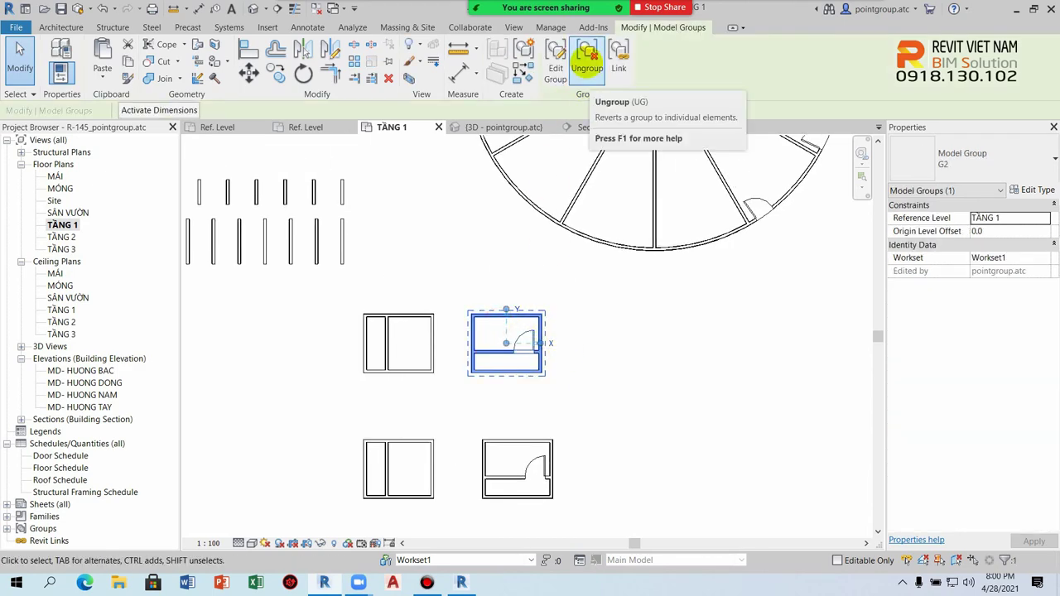
left_click(618, 62)
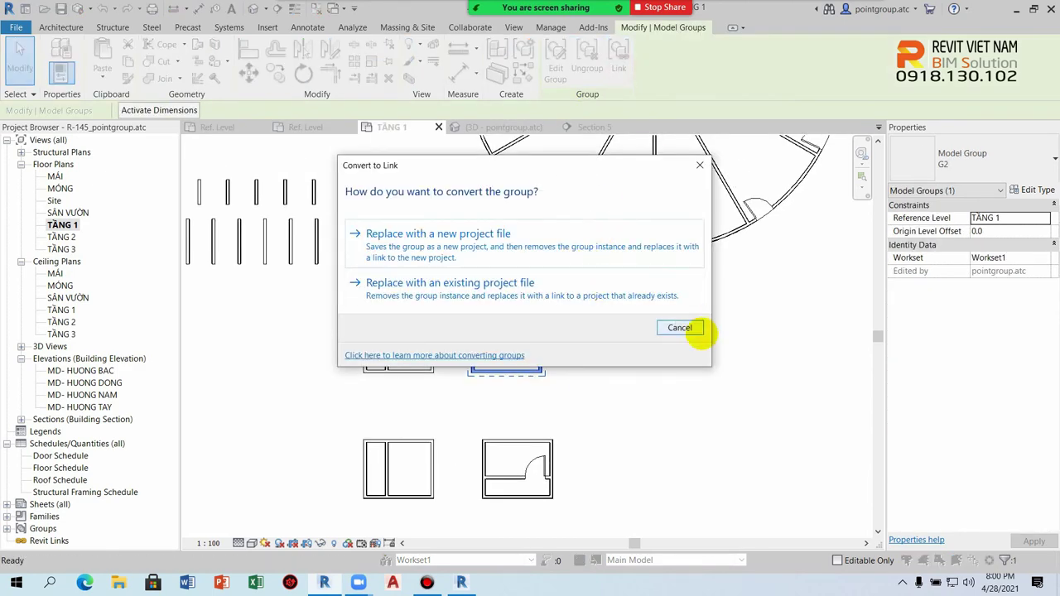
left_click(681, 328)
left_click(637, 340)
left_click(539, 325)
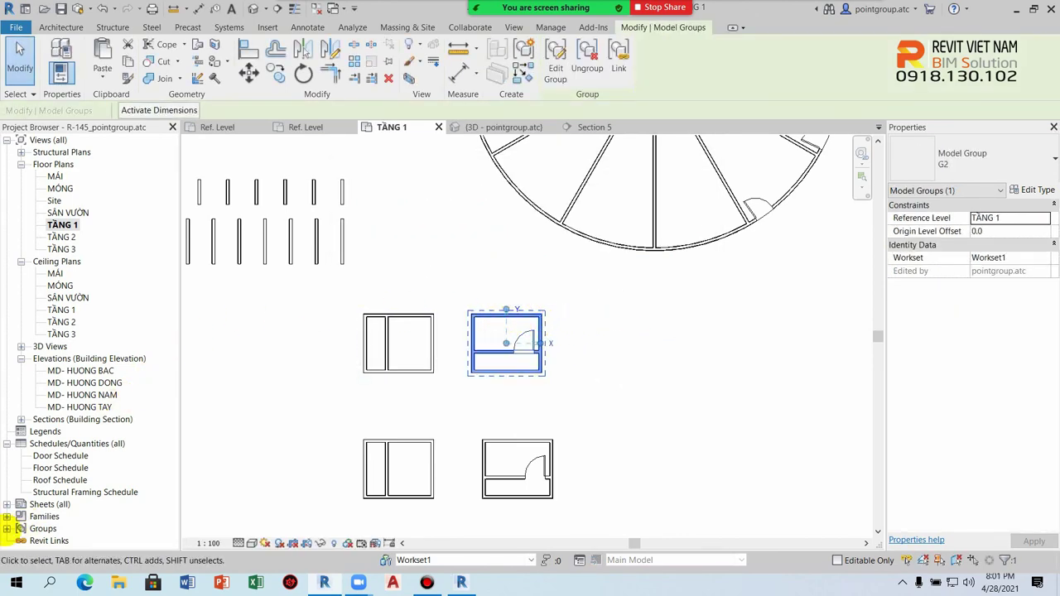
- Expand Groups > Model to list G1 and G2, cancelling Save Group for G1
left_click(7, 528)
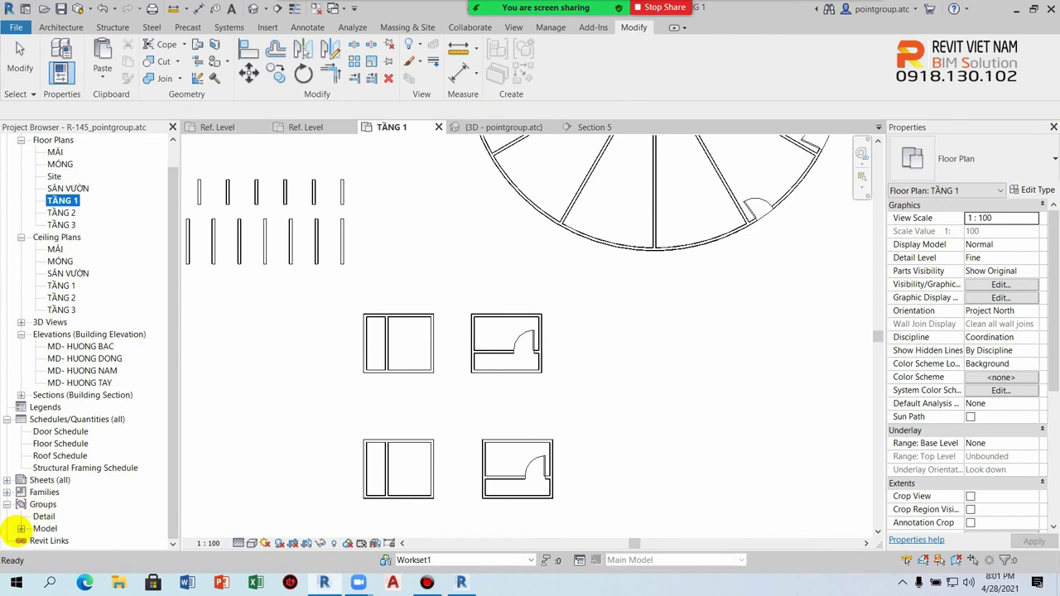
left_click(20, 529)
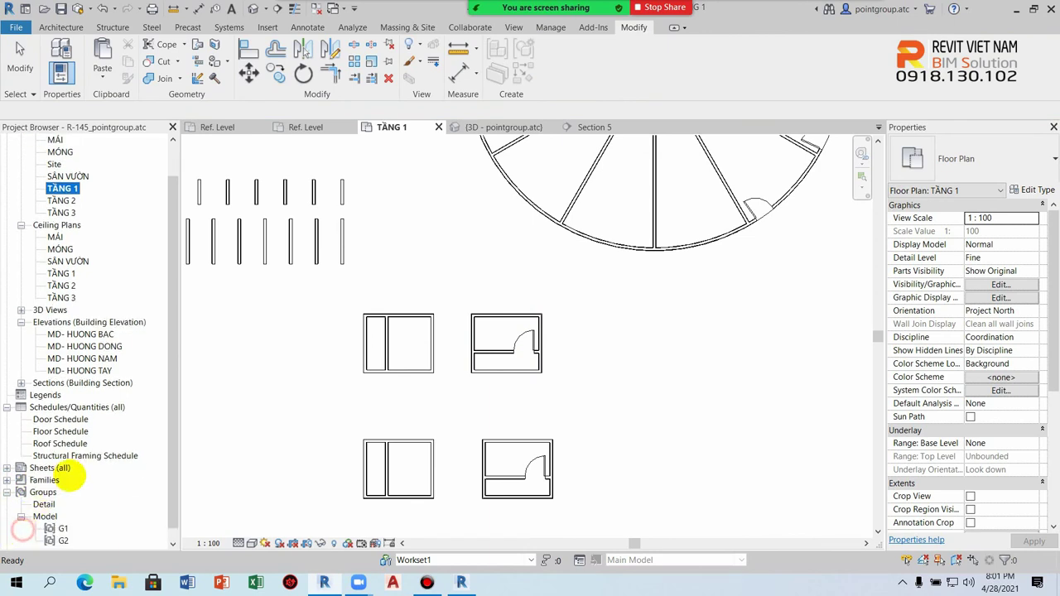
left_click(63, 516)
right_click(64, 516)
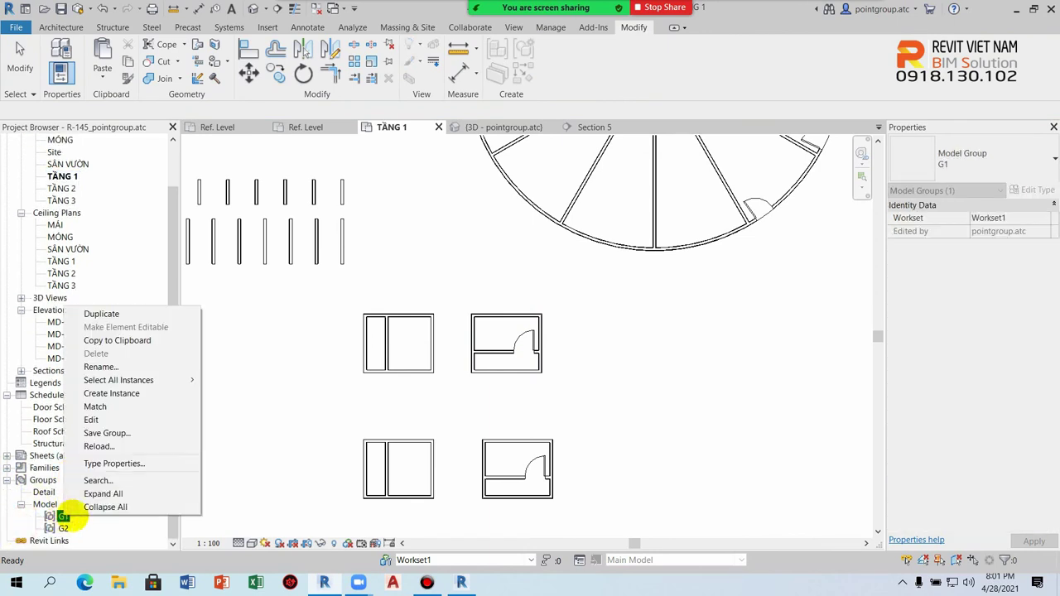
left_click(121, 438)
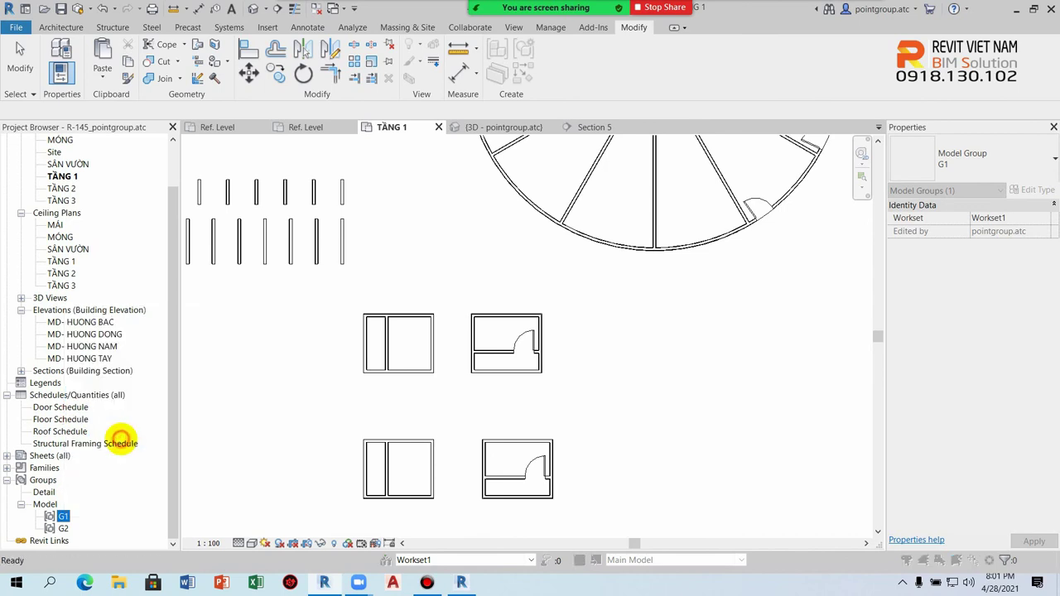
left_click(740, 443)
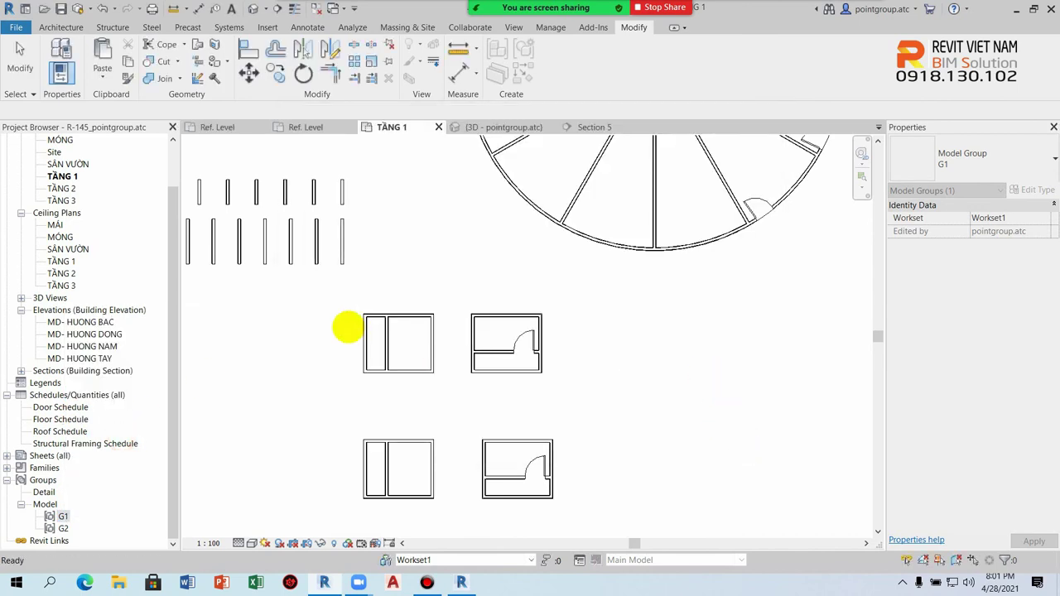
scroll(405, 327, "up", 3)
left_click(483, 333)
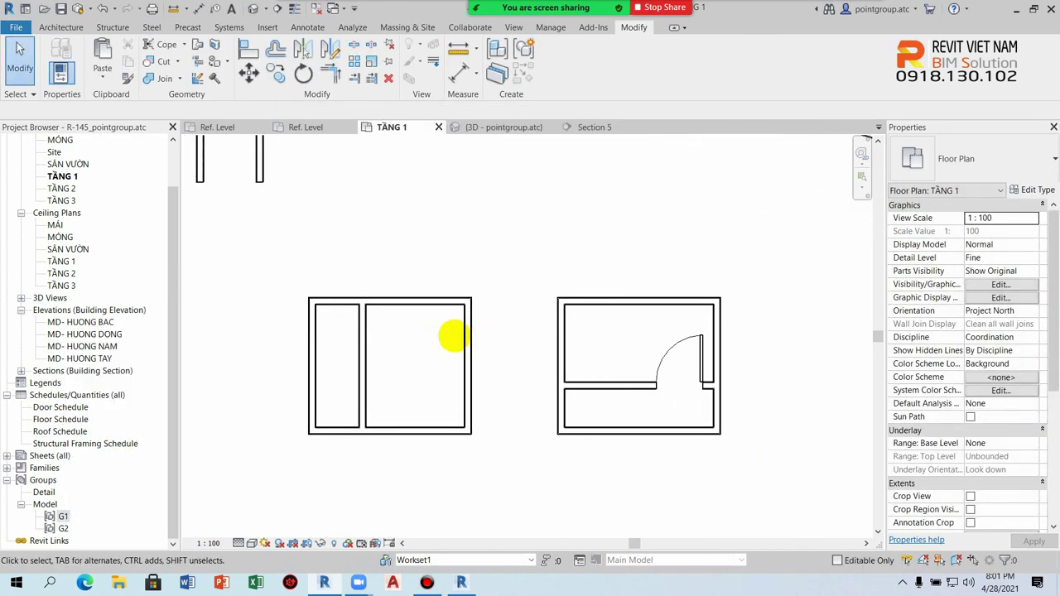